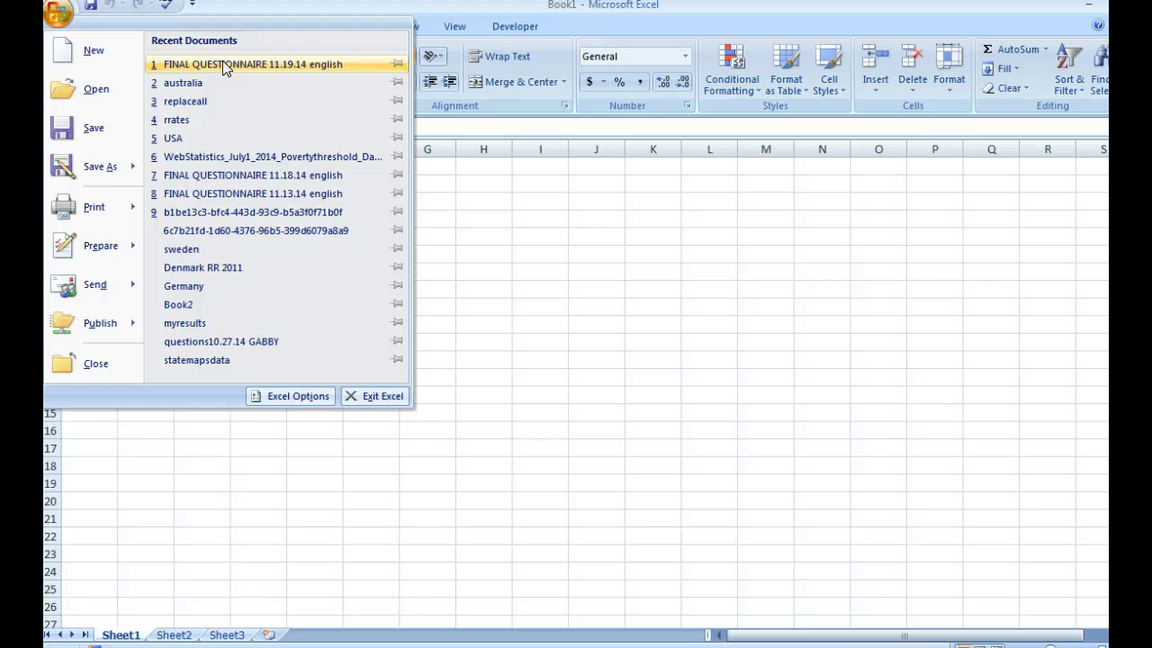
- Open the workbook FINAL QUESTIONNAIRE 11.19.14 english and display its Table 2 sheet
left_click(222, 64)
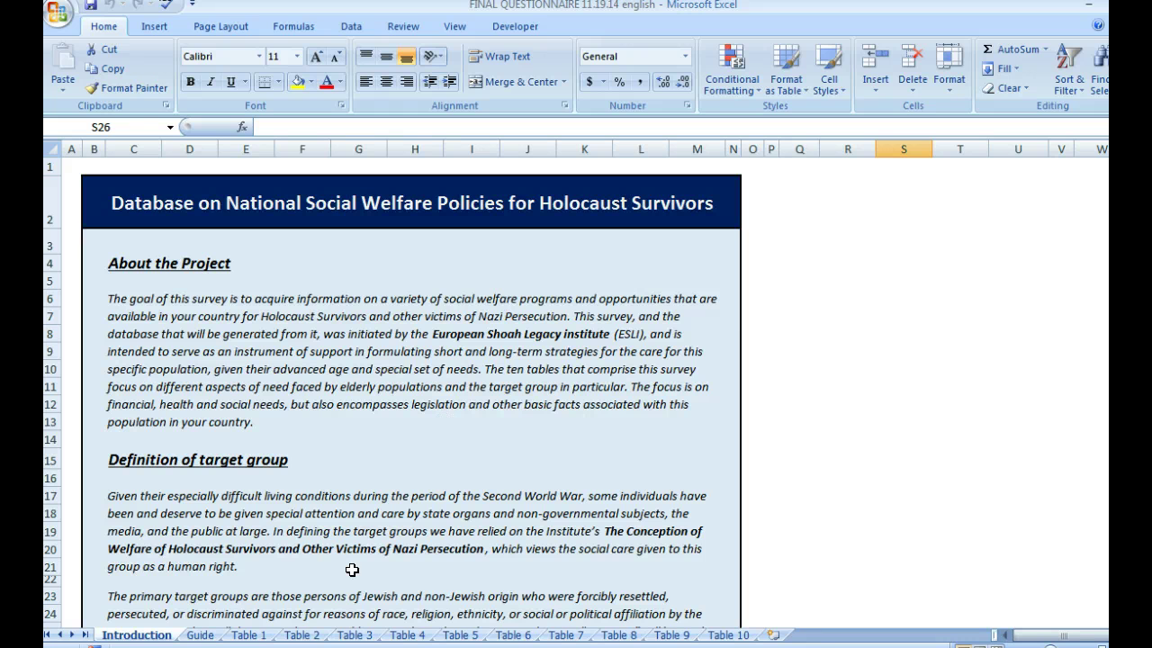
left_click(250, 637)
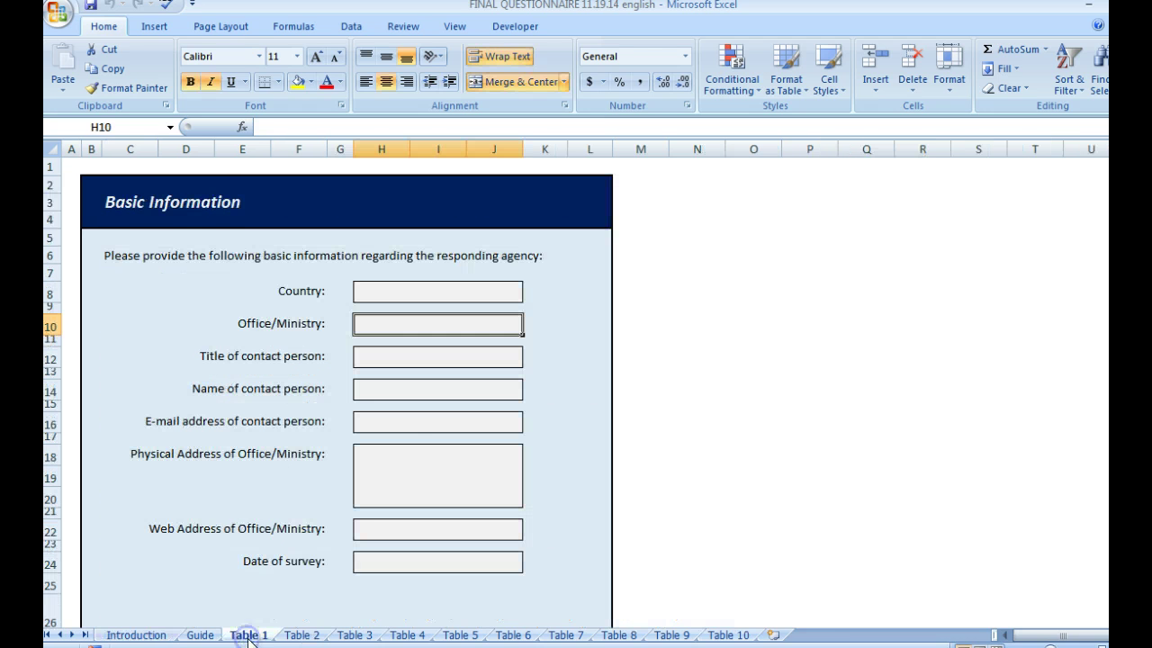
left_click(300, 637)
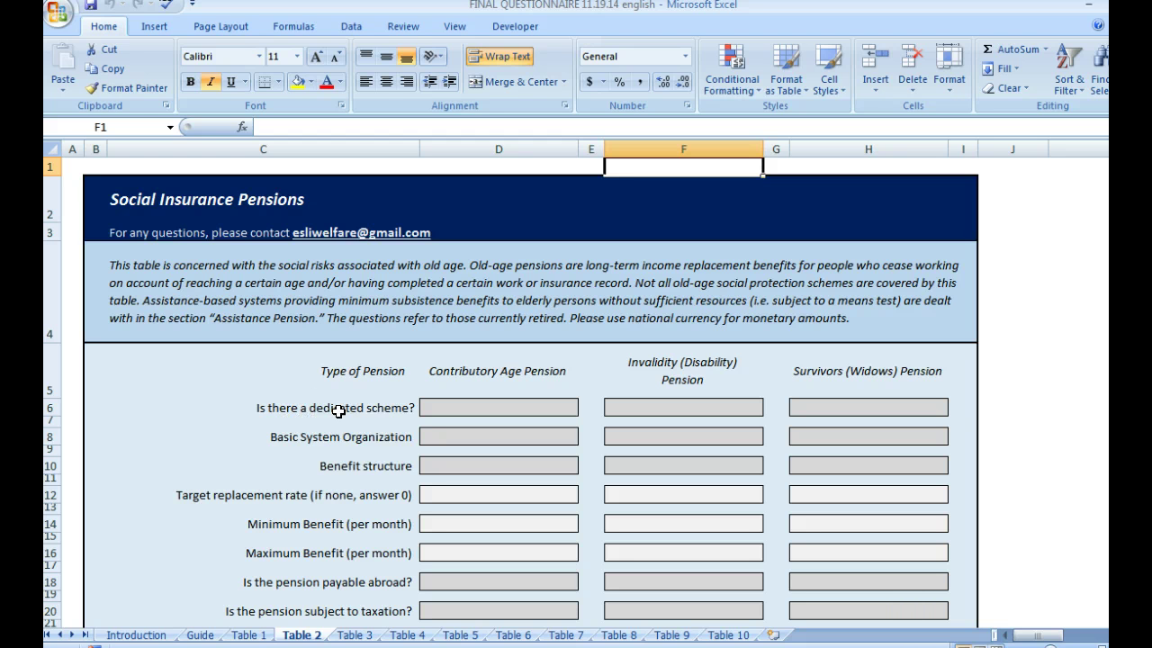
- Examine the answer choices for "Is there a dedicated scheme?" in the contributory age, invalidity and survivors pension cells
left_click(445, 408)
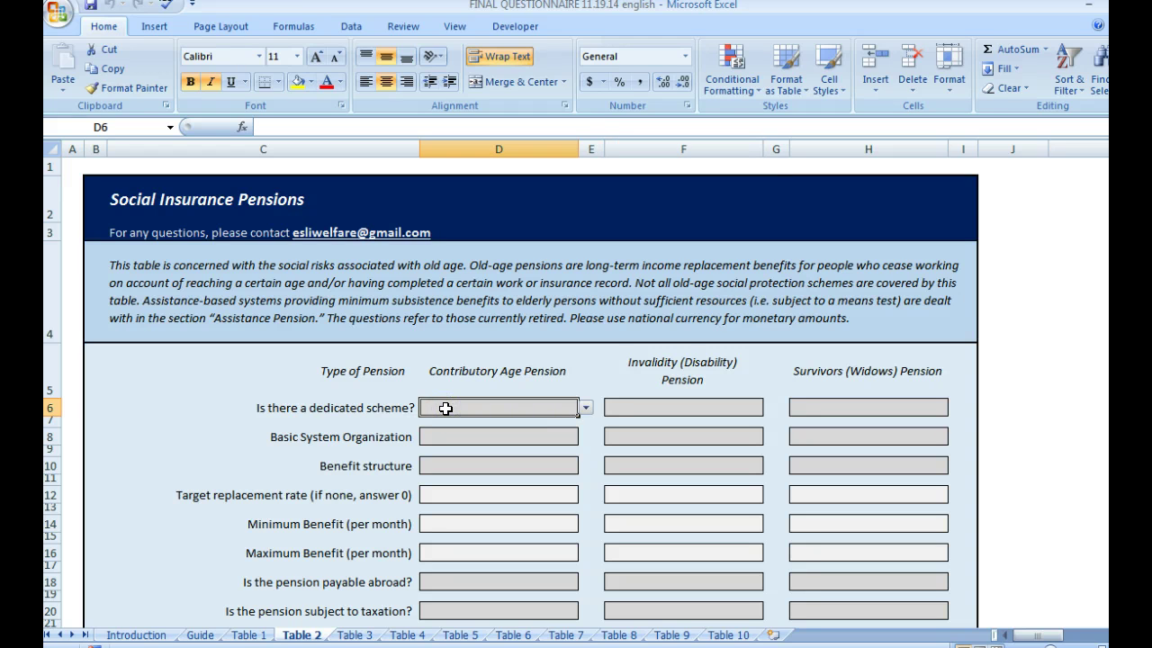
left_click(645, 410)
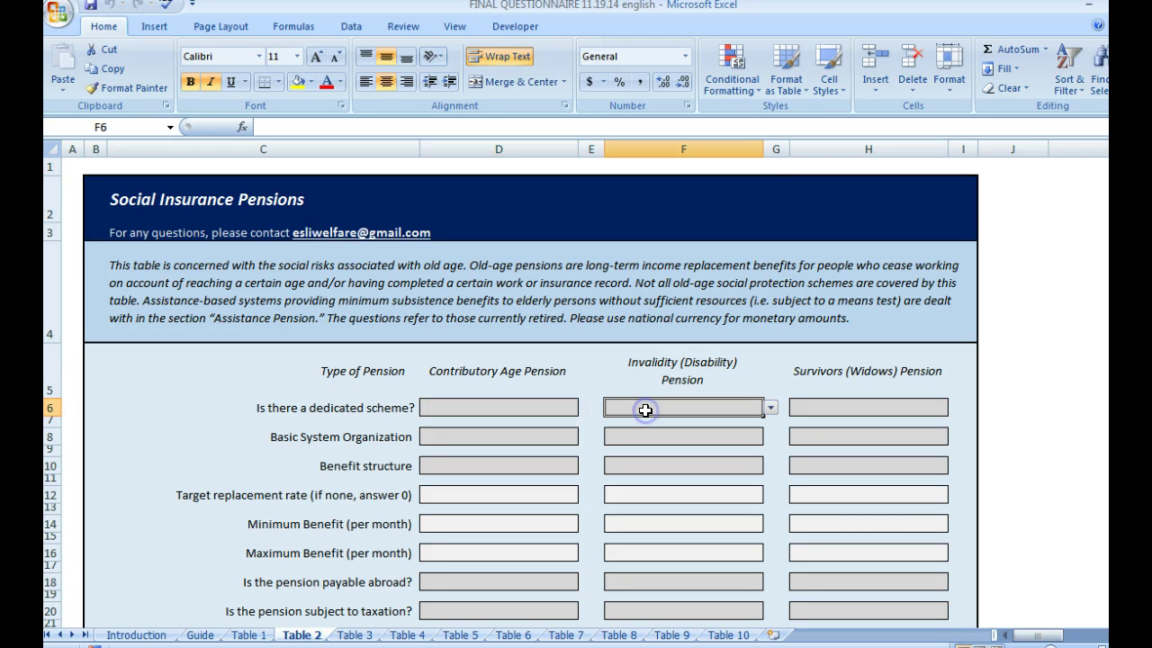
left_click(910, 407)
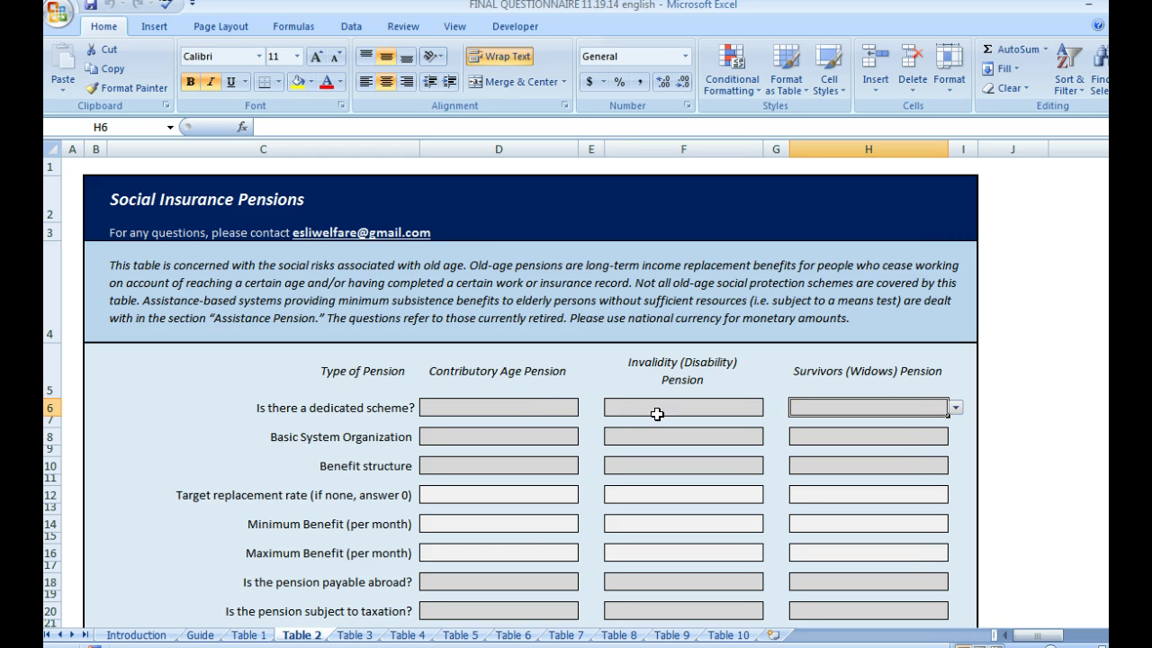
left_click(517, 404)
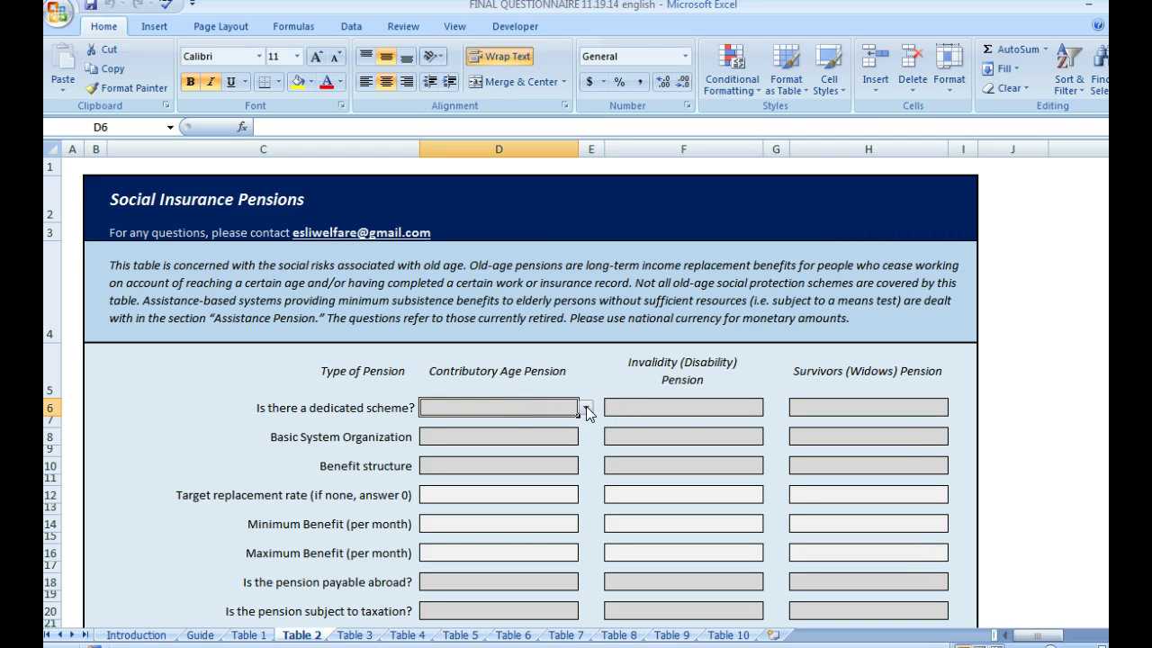
left_click(622, 406)
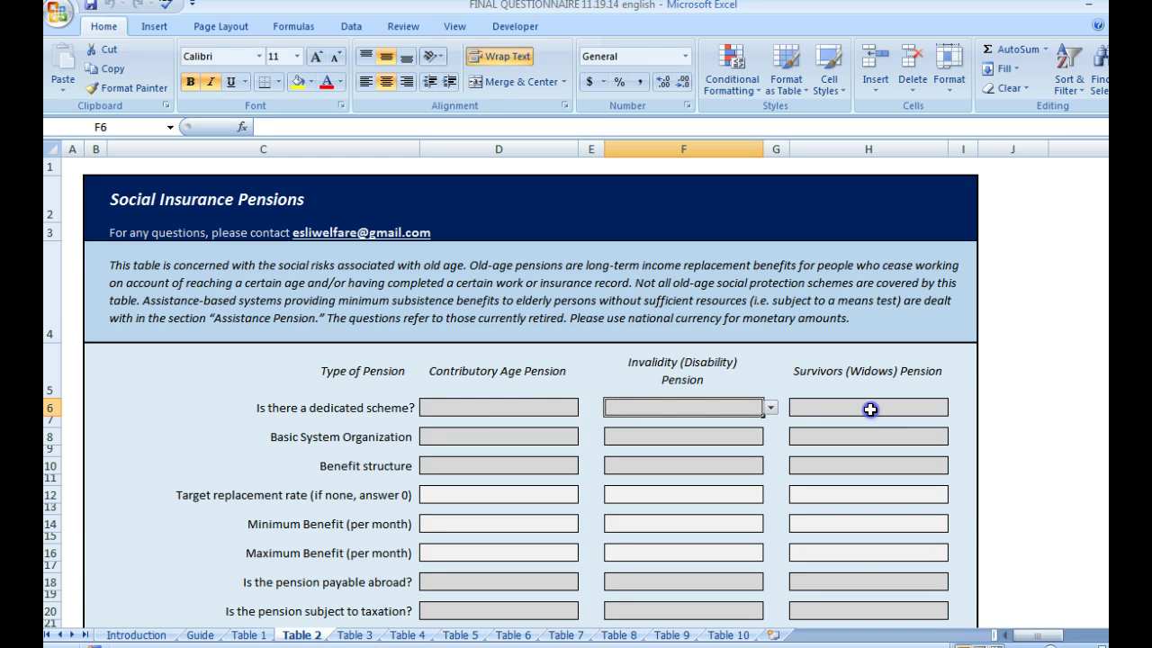
left_click(870, 410)
left_click(531, 406)
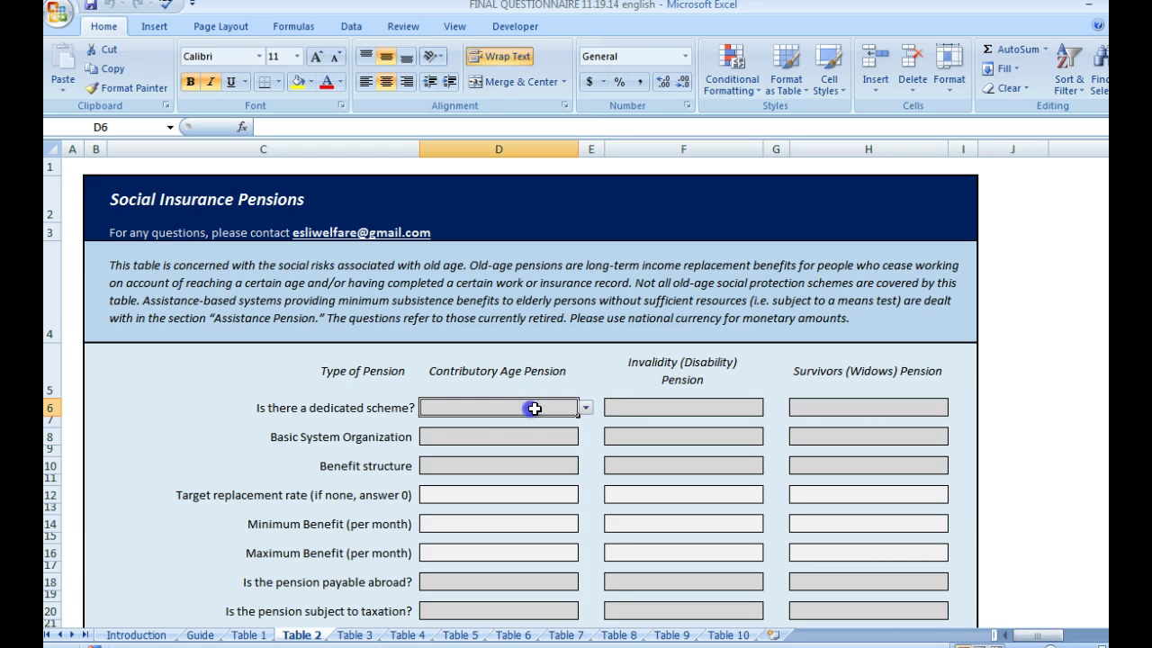
left_click(586, 412)
left_click(651, 407)
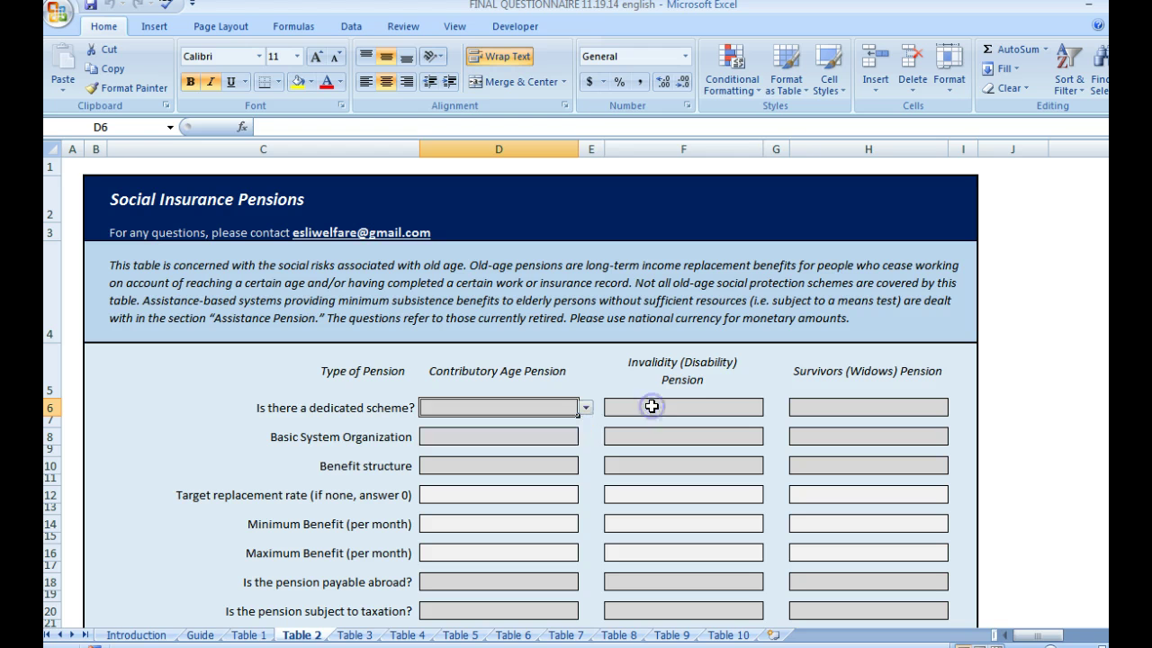
left_click(774, 406)
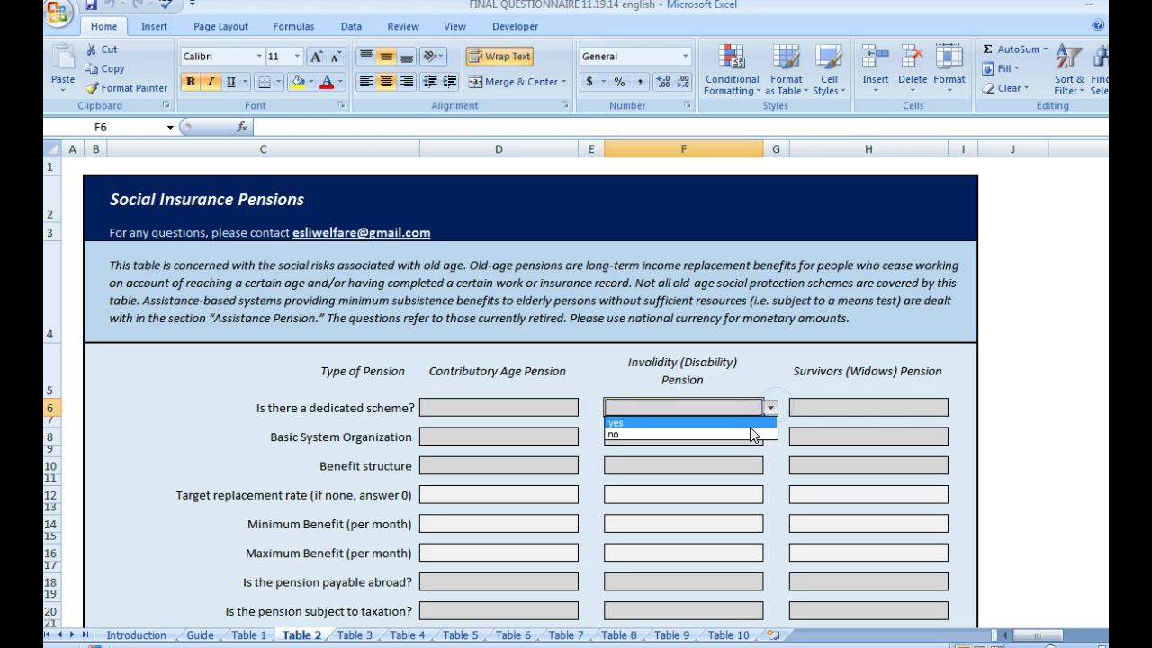
left_click(871, 408)
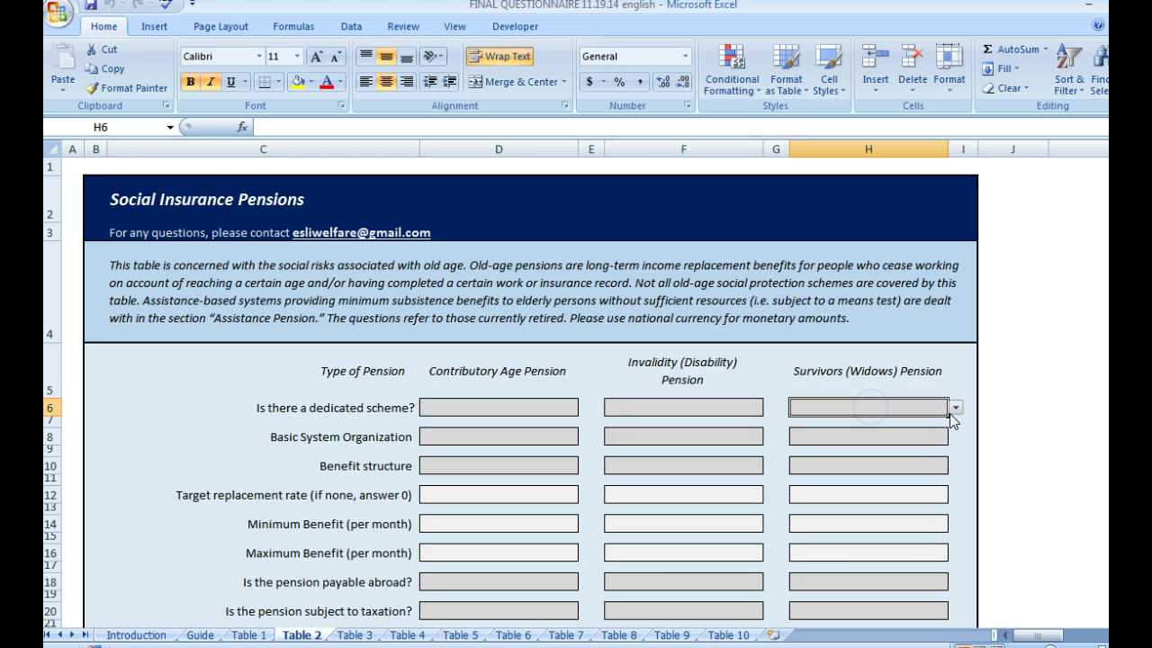
left_click(954, 409)
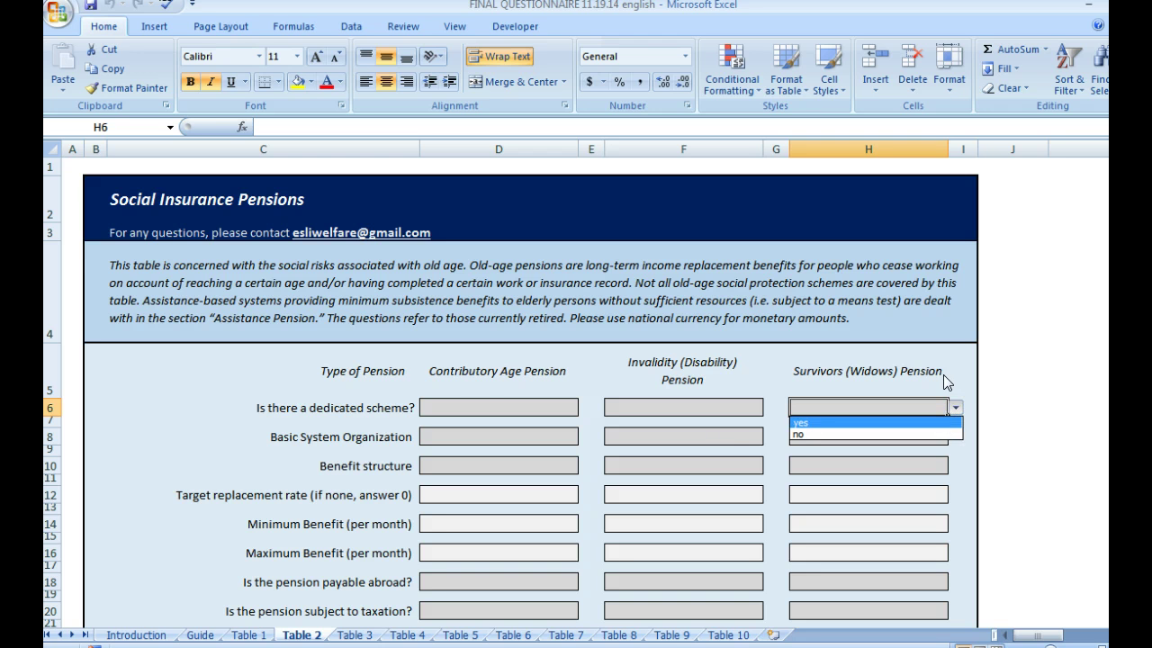
left_click(943, 374)
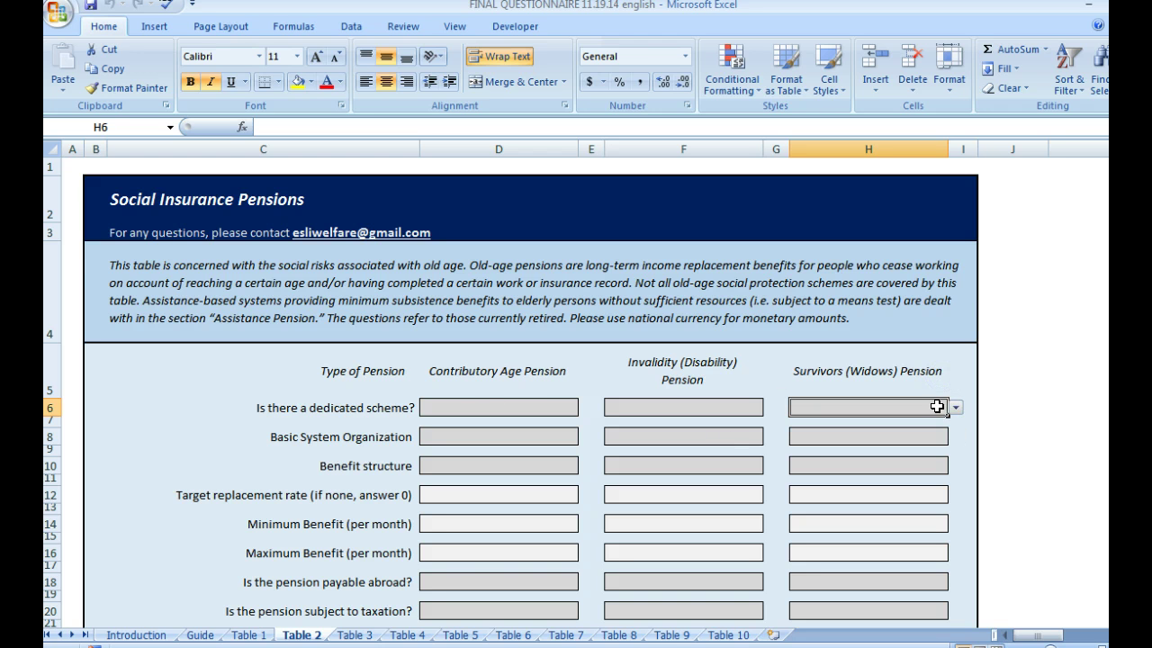
left_click(547, 406)
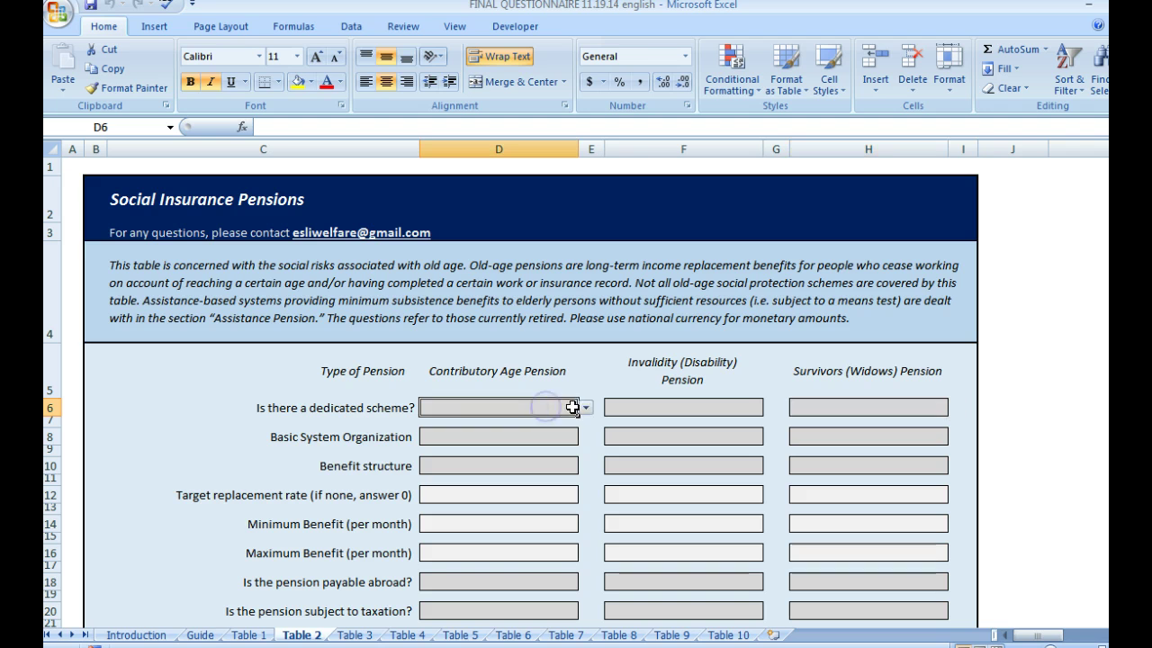
left_click(585, 407)
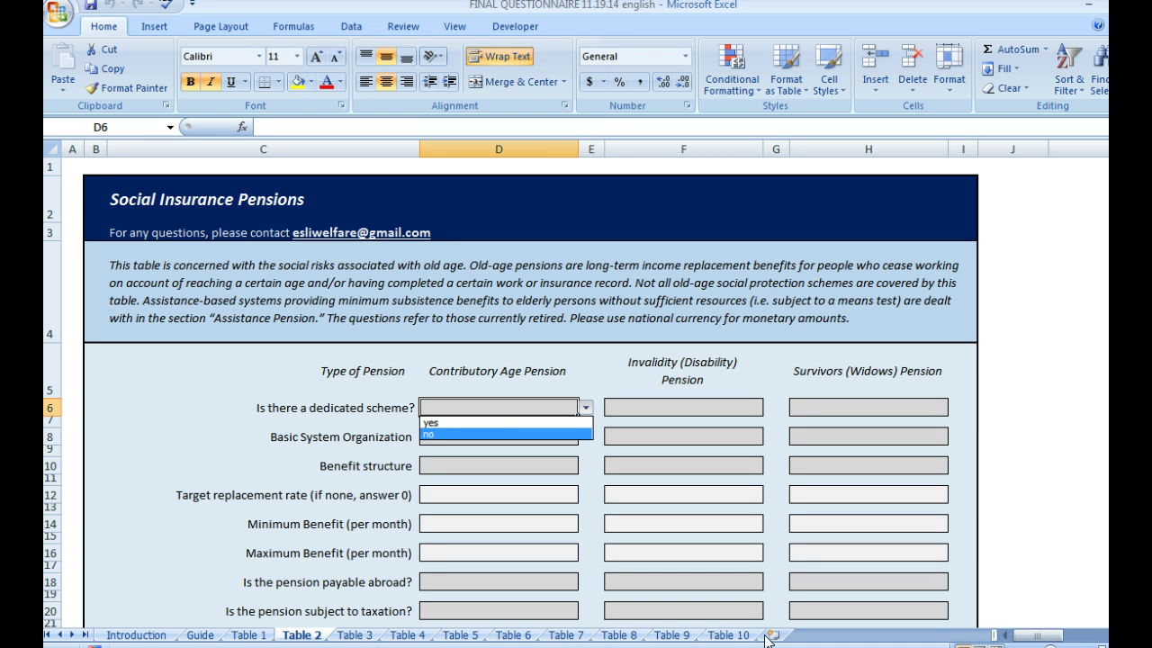
left_click(731, 635)
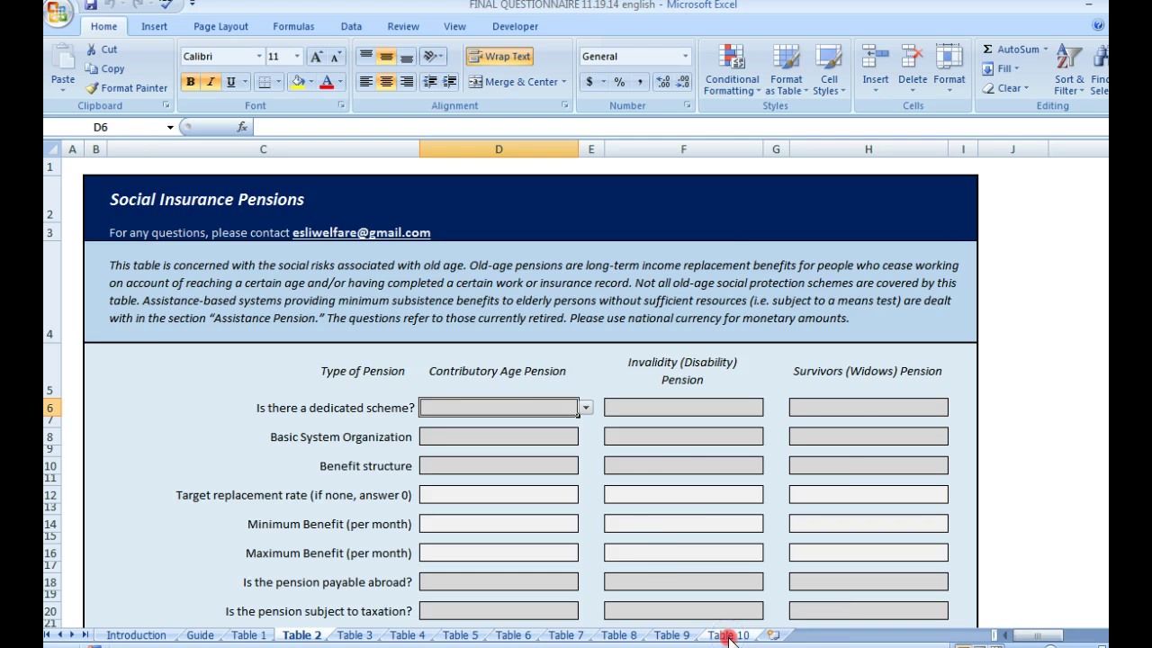
right_click(730, 635)
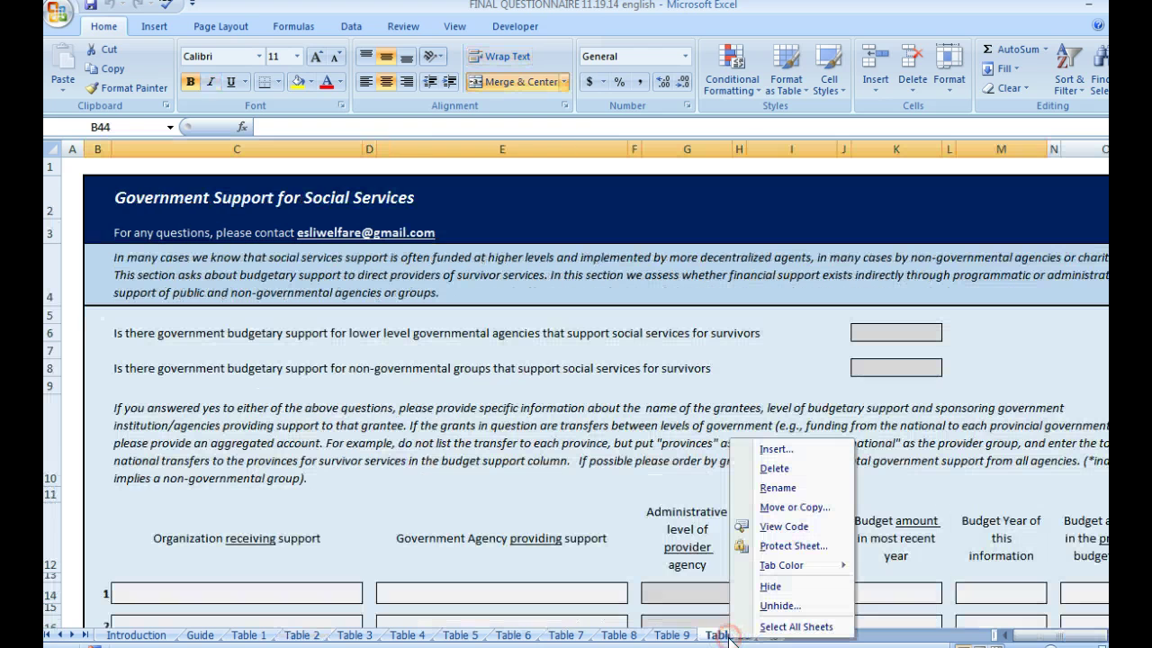
left_click(769, 606)
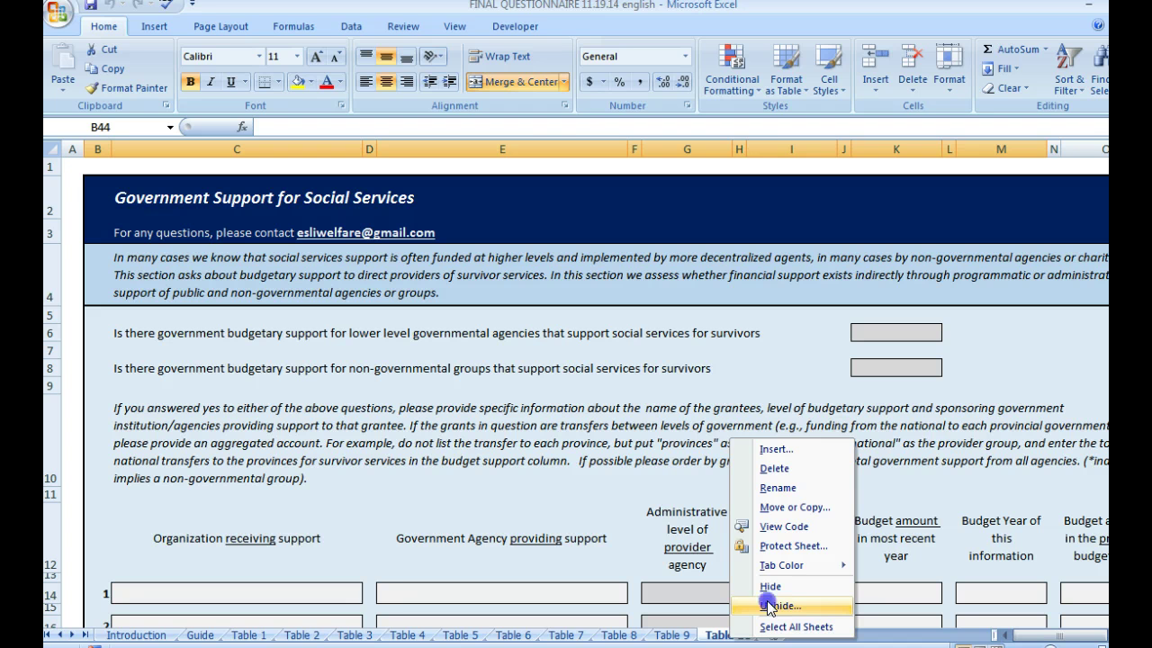
left_click(700, 629)
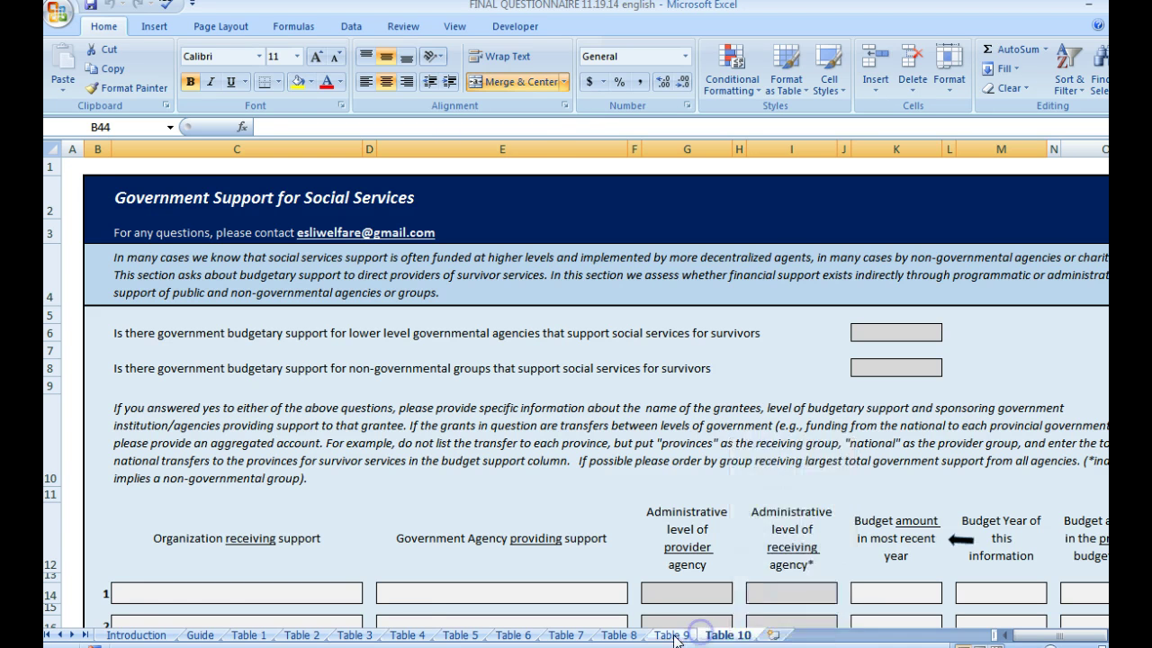
- Unhide the LABELS sheet, starting from the Table 8 sheet
left_click(675, 635)
left_click(619, 635)
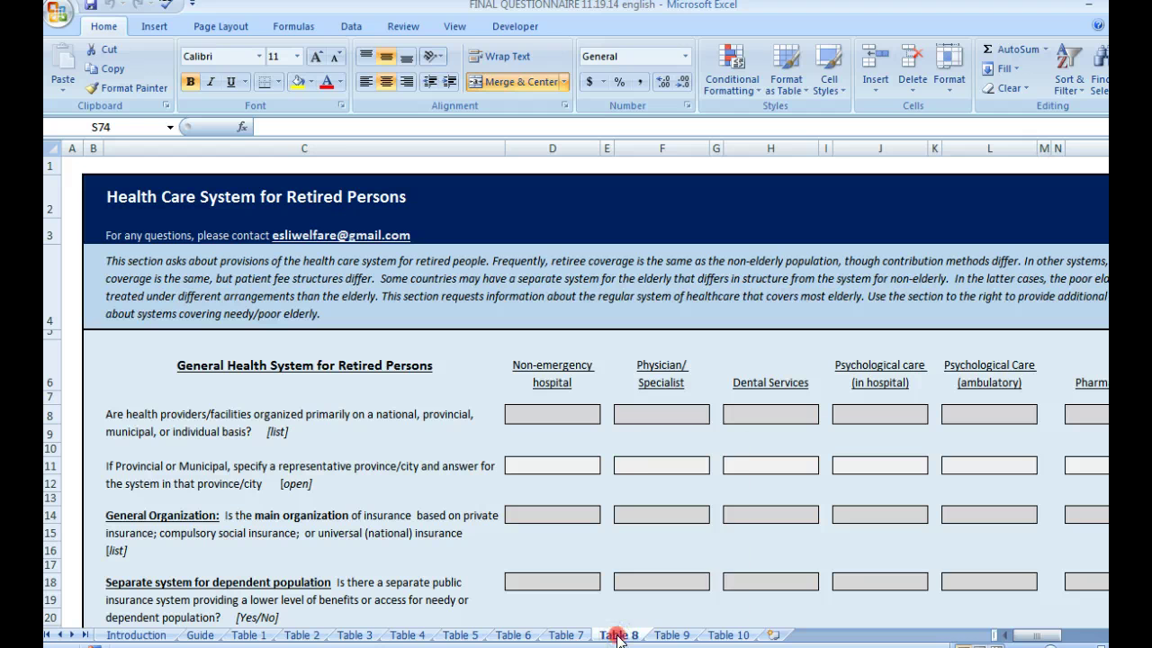
right_click(619, 636)
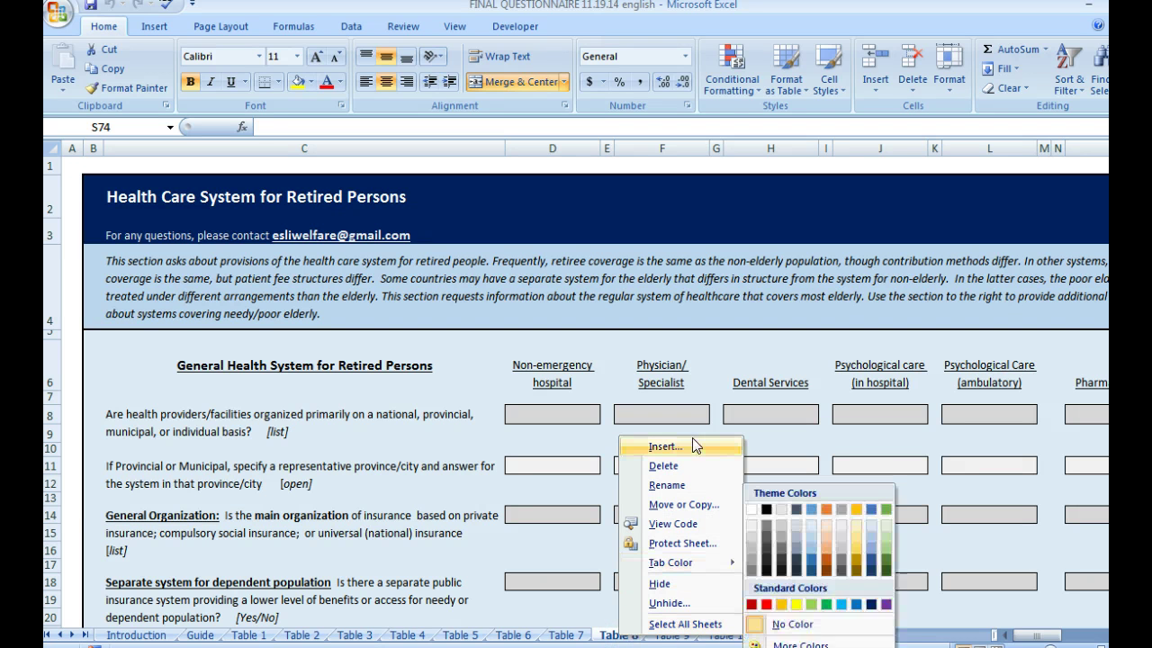
left_click(677, 605)
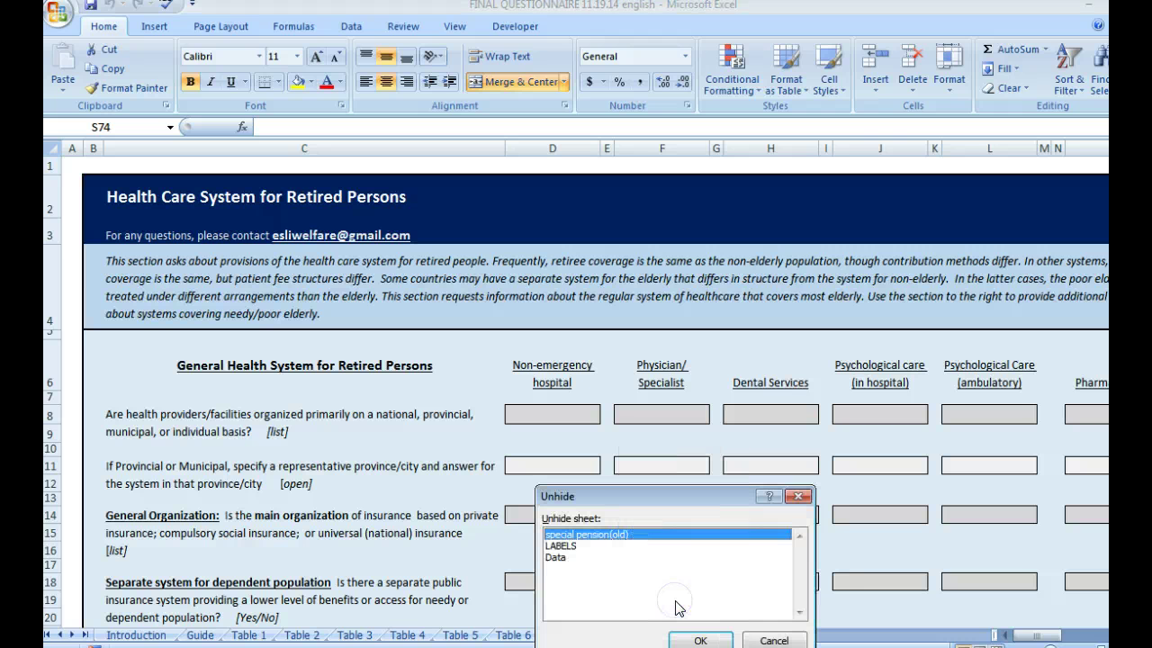
left_click(570, 547)
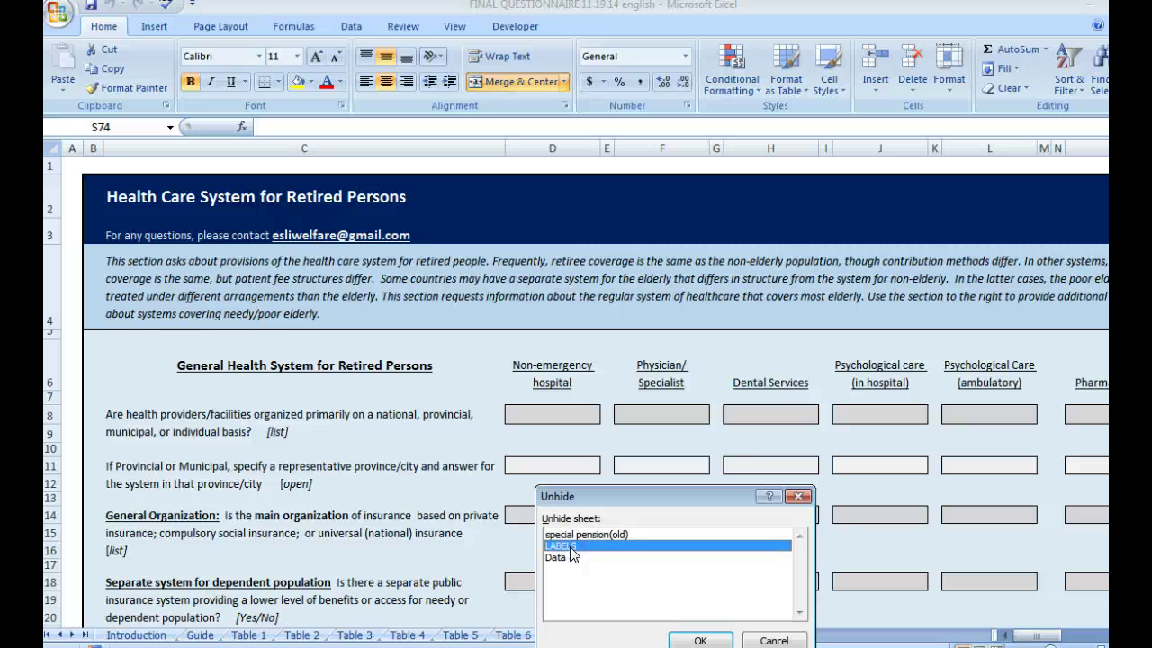
left_click(700, 641)
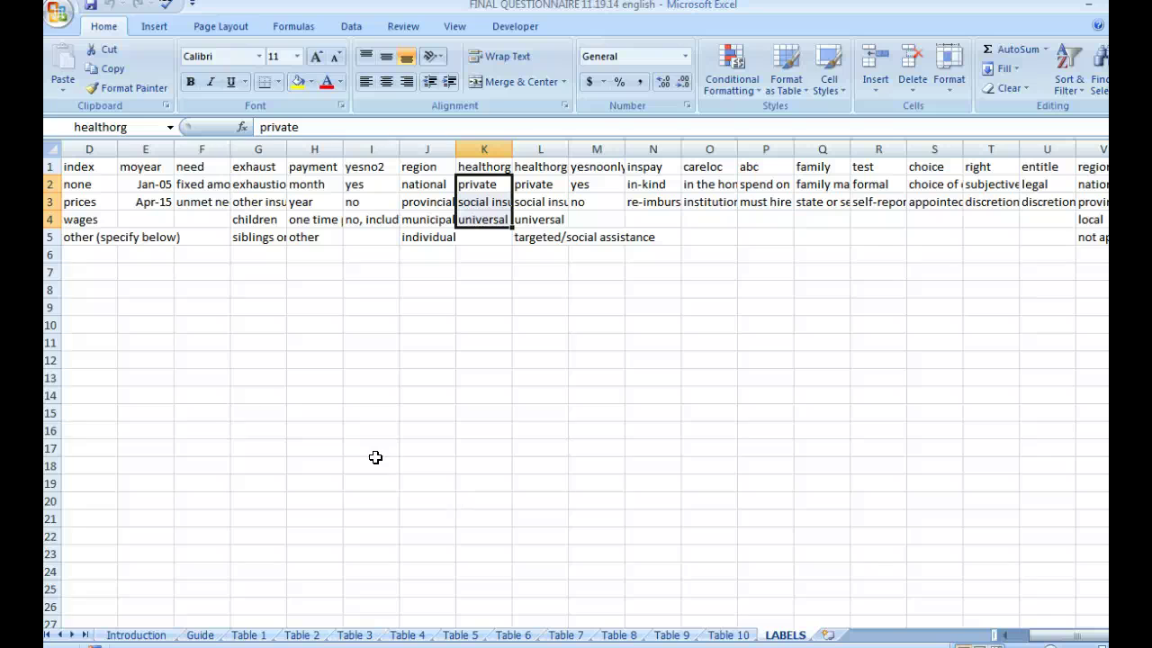
- Examine the list names in row 1 of the LABELS sheet and the answer options beneath them
left_click_drag(81, 183, 1070, 235)
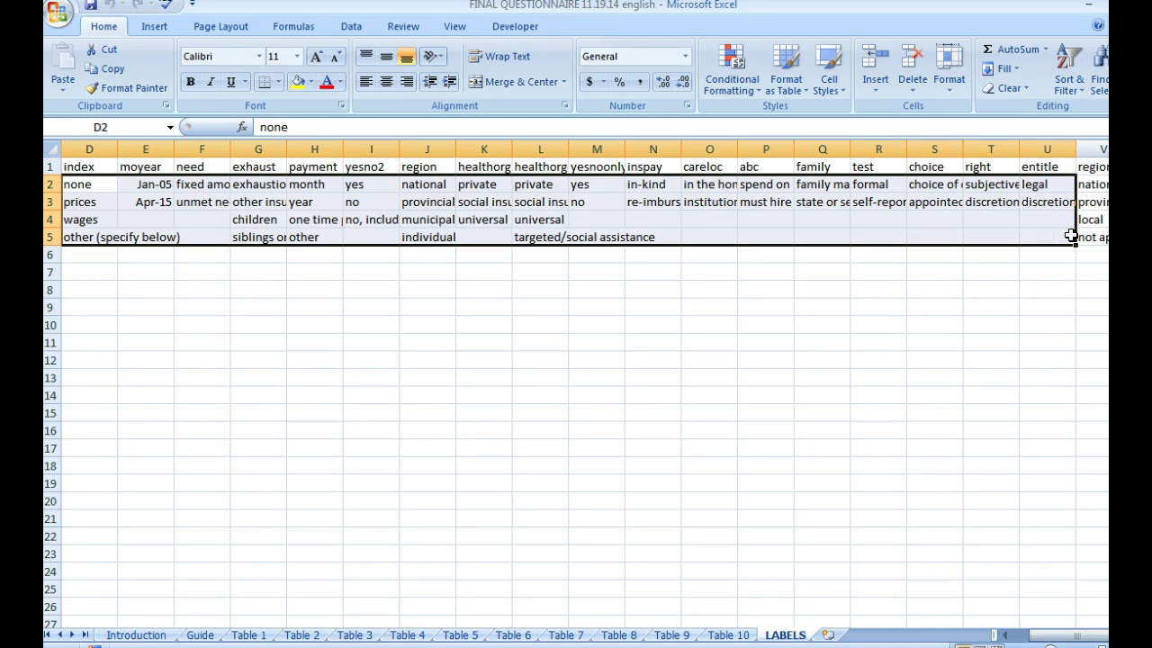
left_click(48, 166)
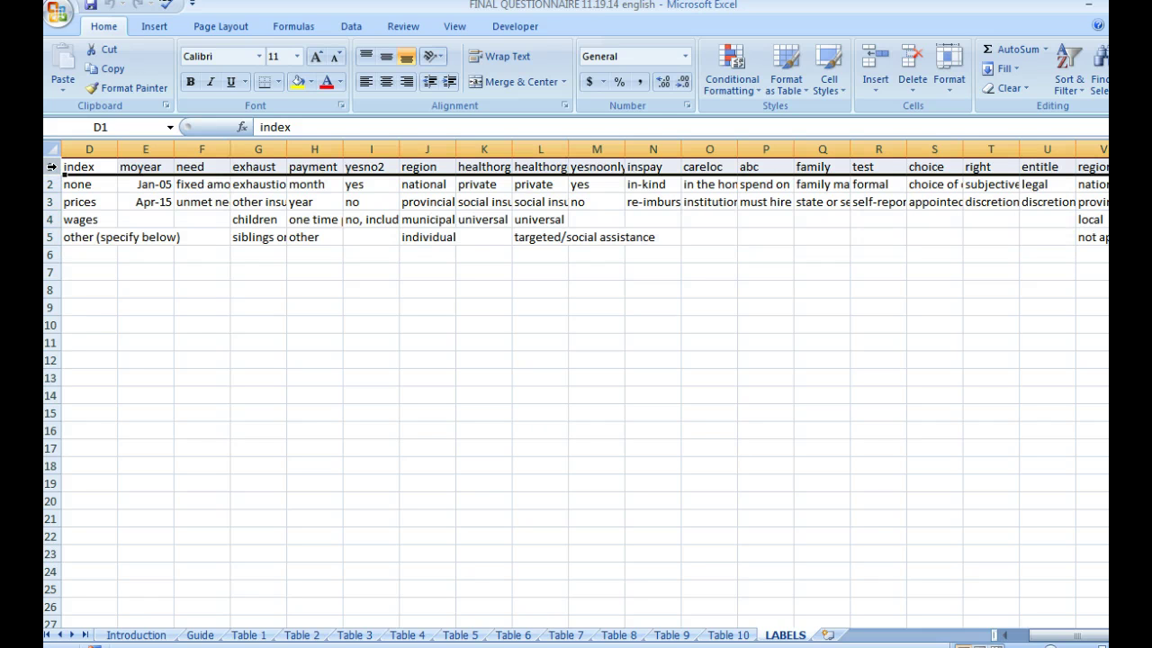
left_click(1019, 636)
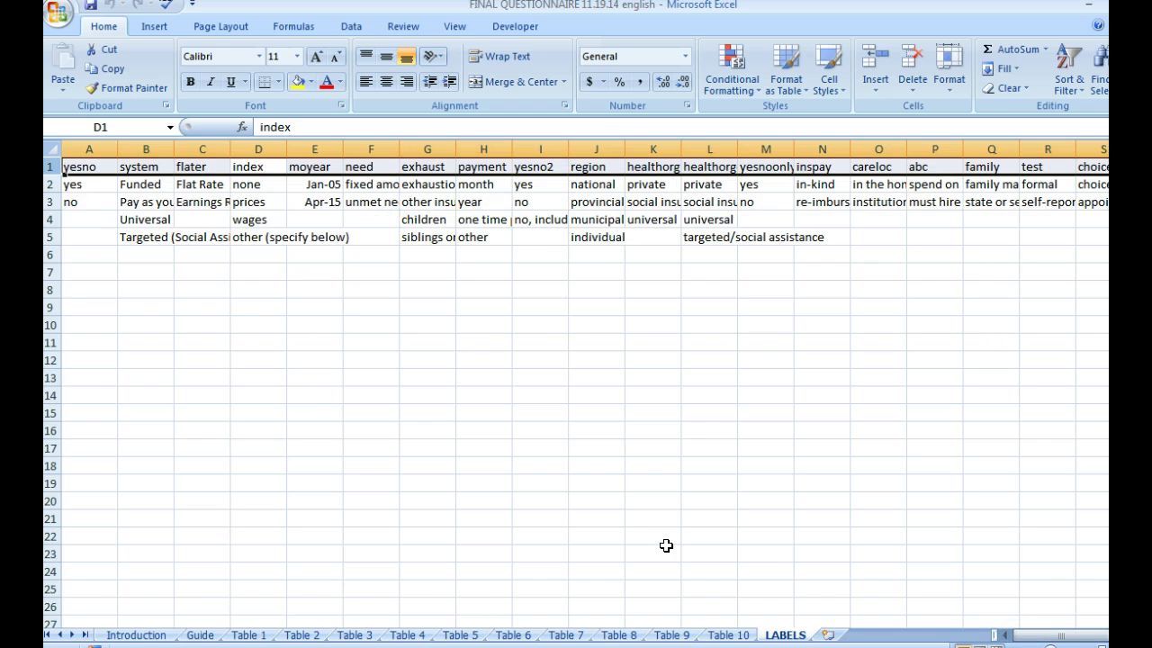
left_click(78, 167)
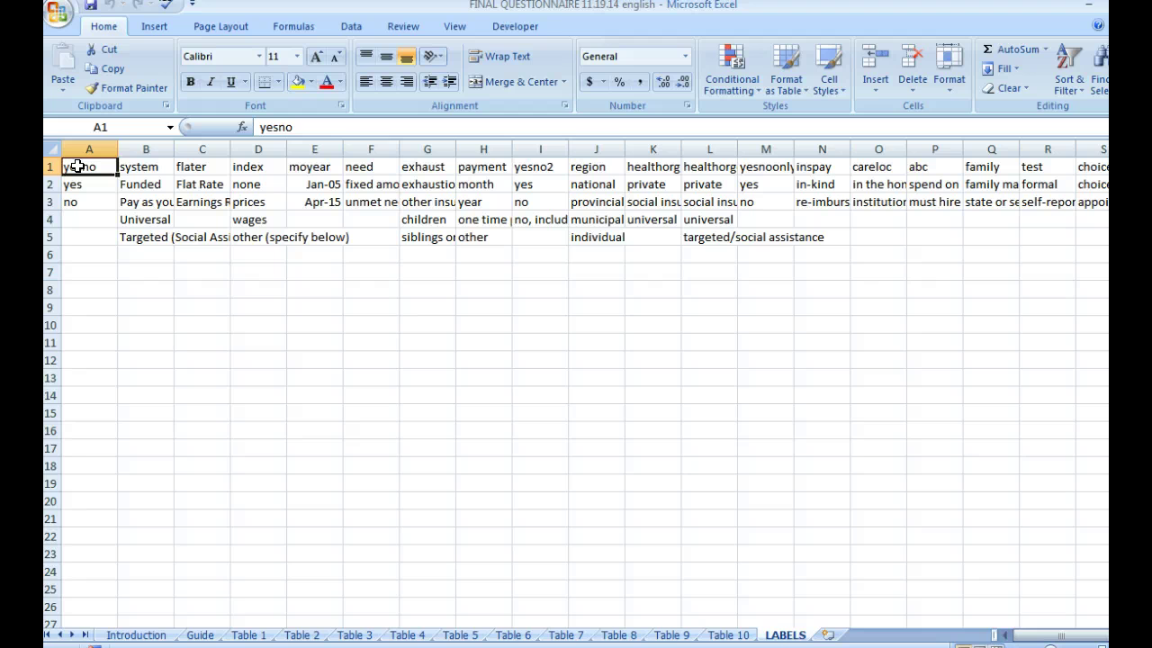
left_click_drag(79, 166, 1061, 173)
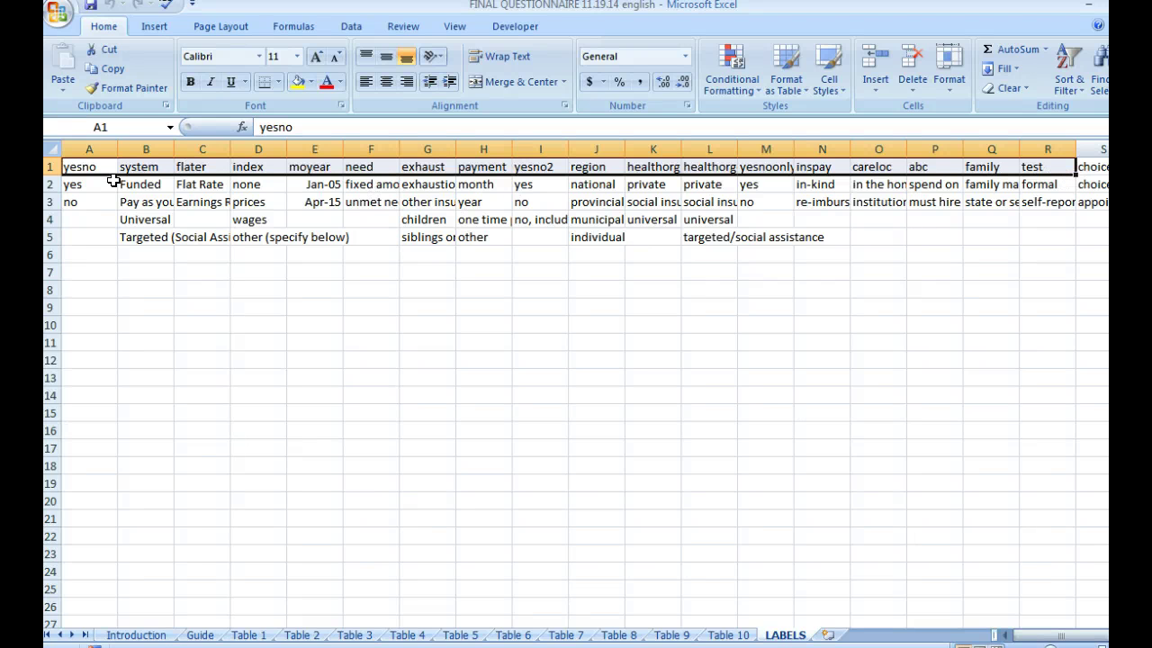
- Examine how the yesno list in column A is laid out, with its name in A1 and its options below
left_click_drag(88, 187, 85, 191)
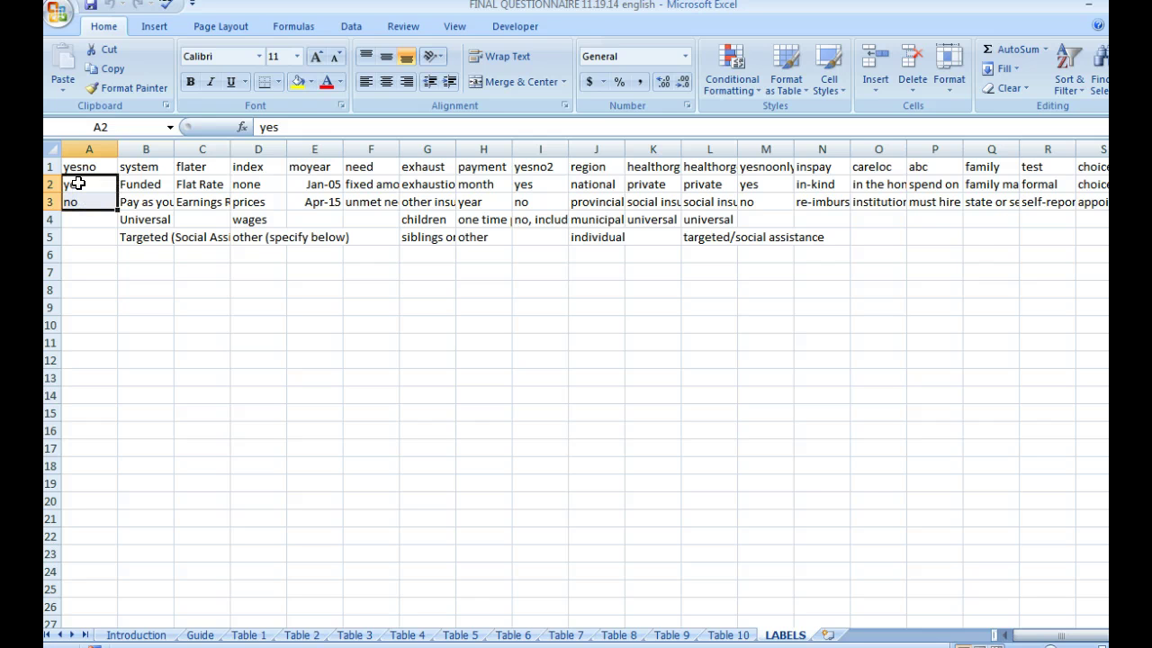
left_click(50, 183)
left_click(50, 202)
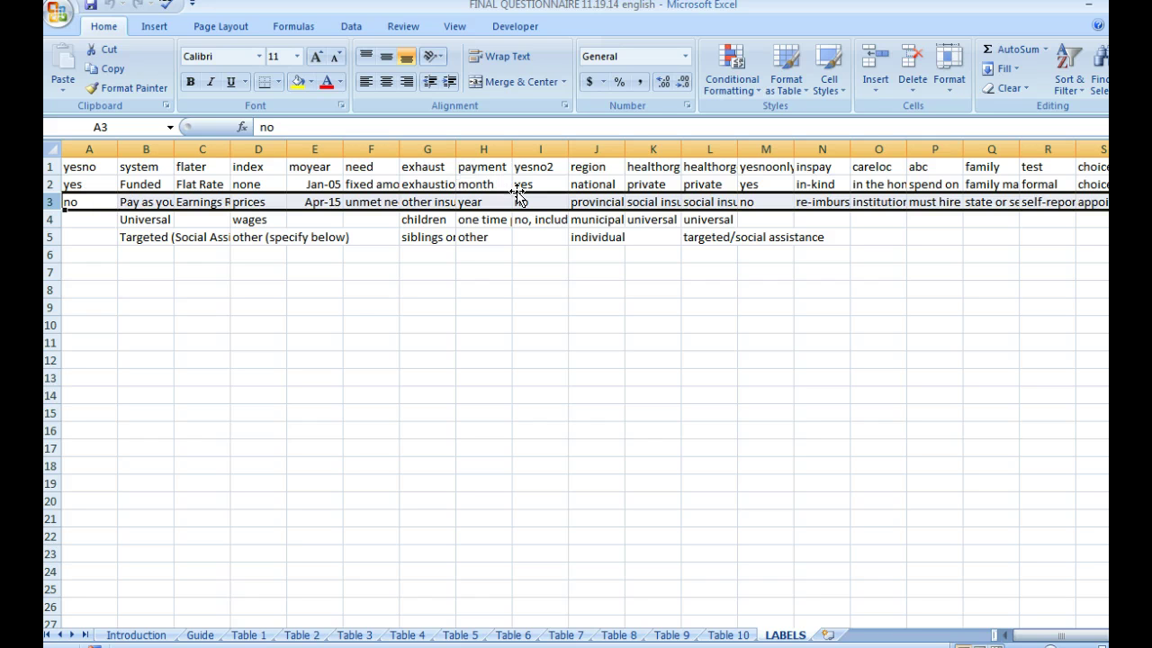
left_click(301, 184)
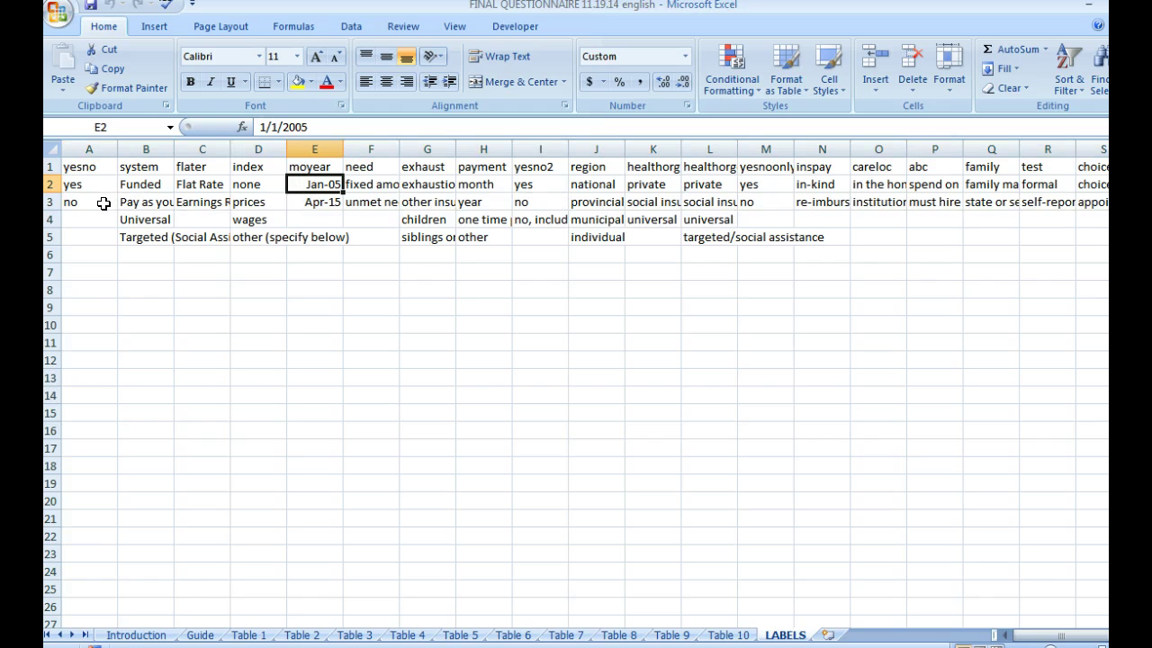
left_click(97, 185)
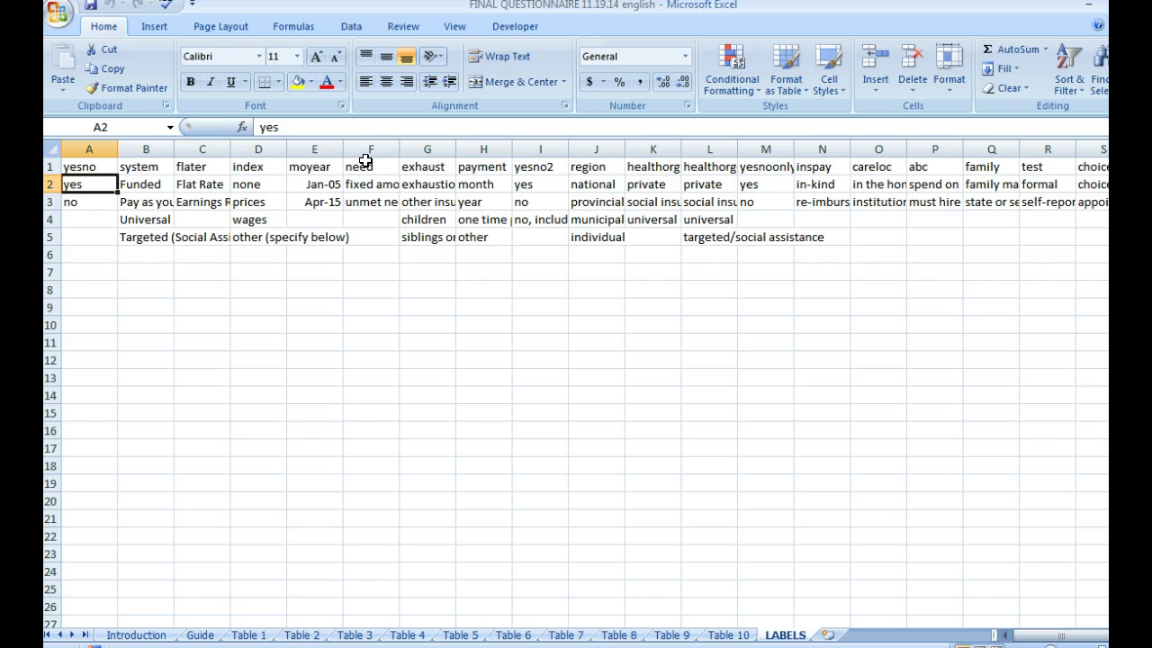
left_click(87, 167)
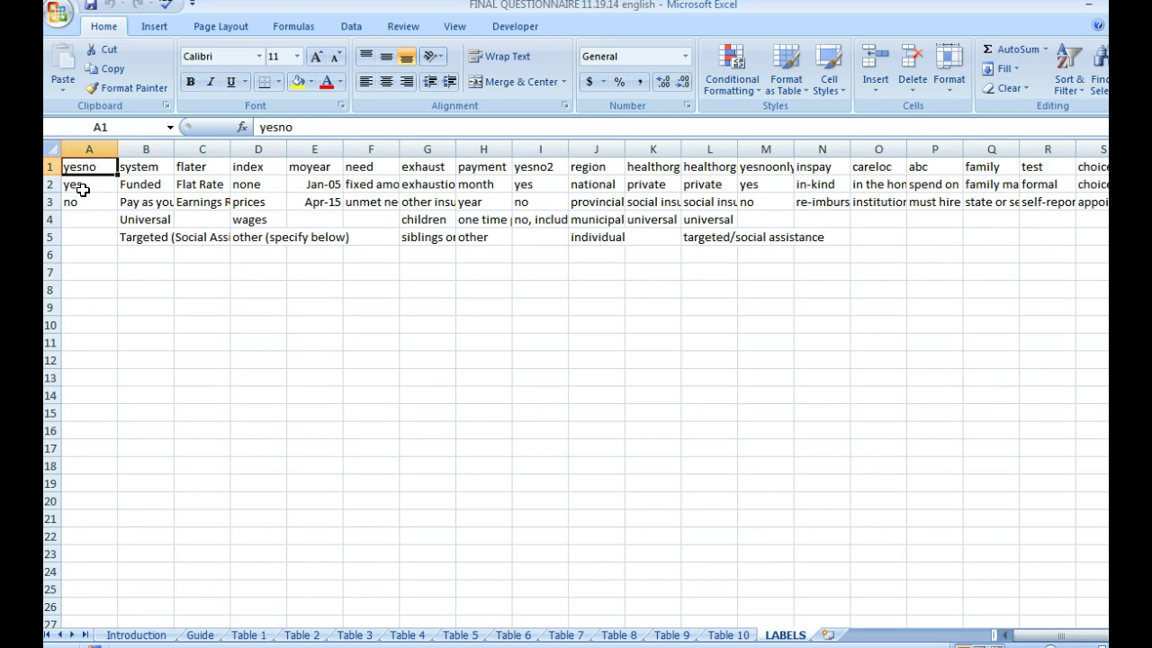
- Compare the options under the yesno list in A2:A3 with those under the yesnoonly list in M2:M3
left_click_drag(79, 185, 79, 199)
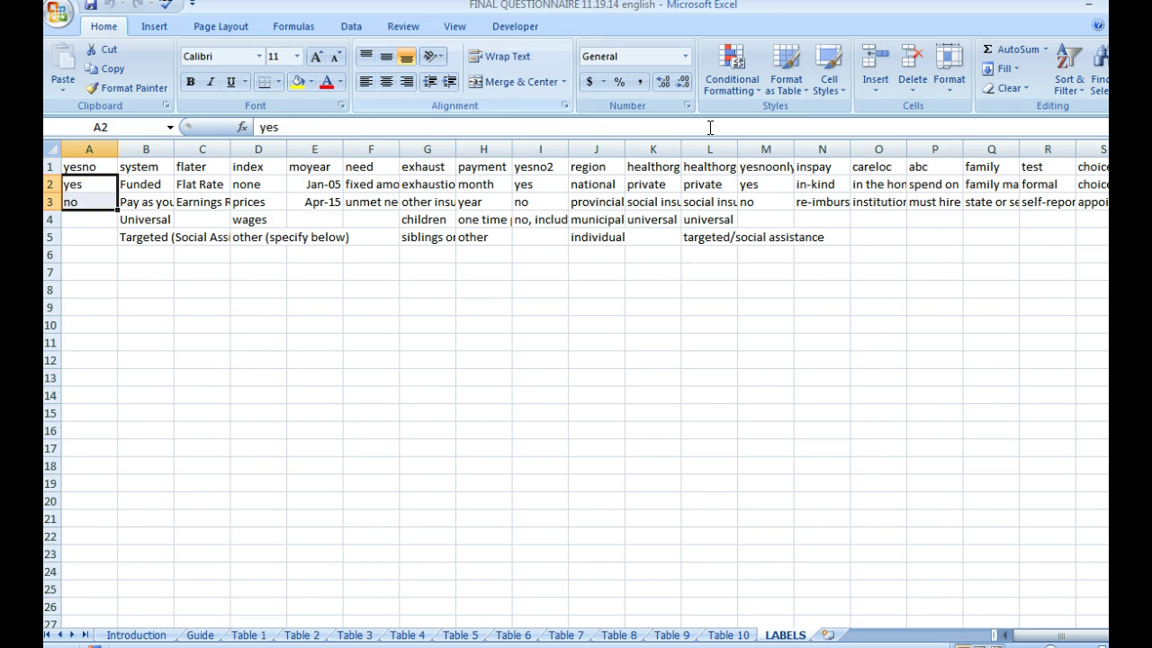
left_click(772, 167)
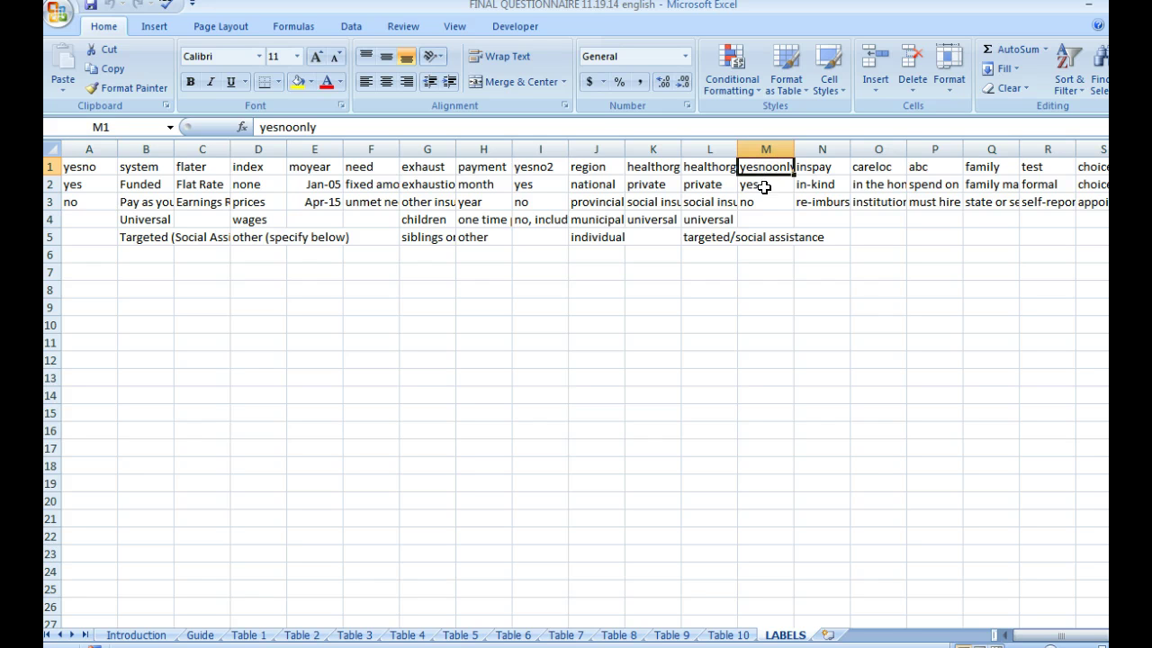
left_click_drag(764, 187, 761, 198)
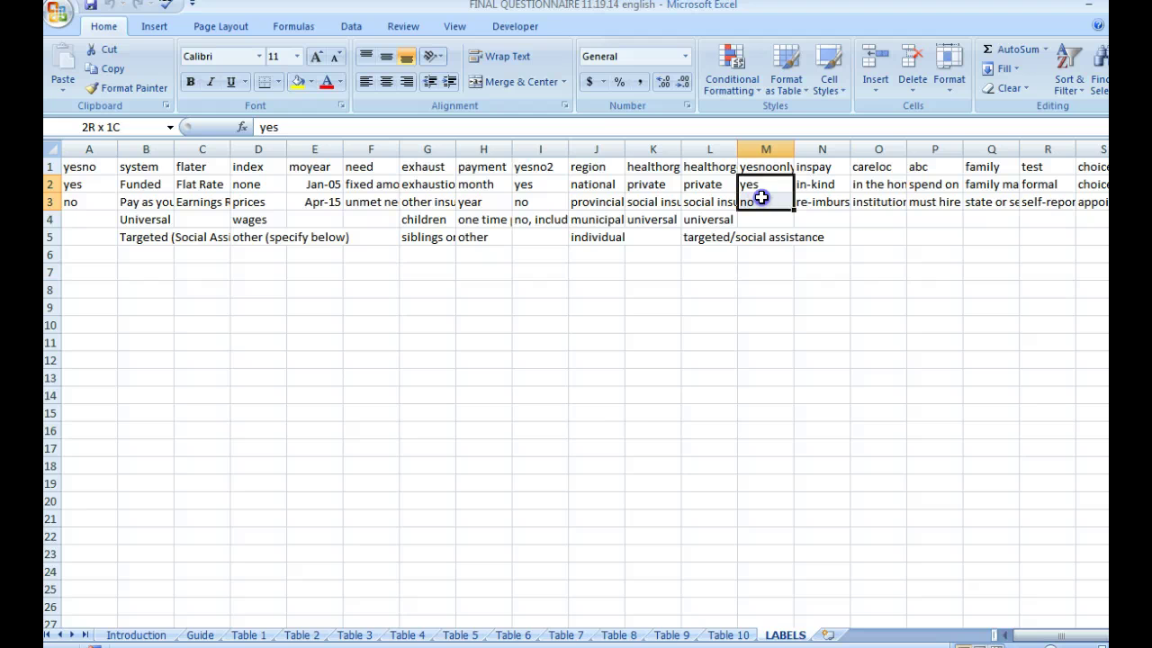
left_click_drag(762, 198, 761, 198)
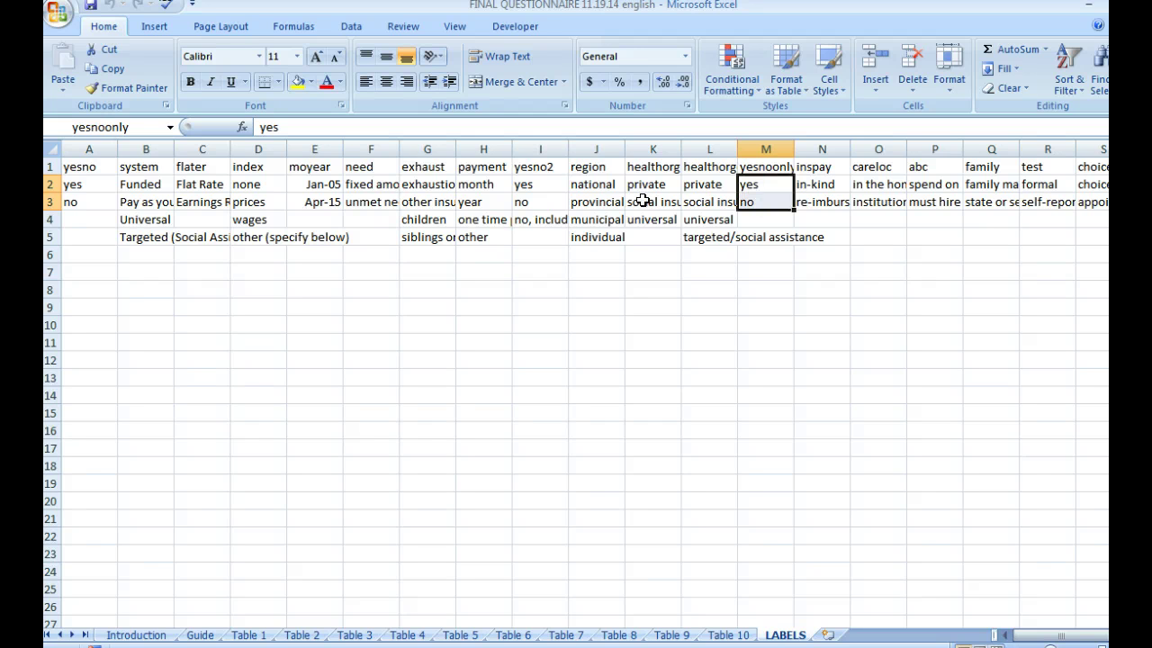
- Replace the "no" option with "nyet" in the yesno, yesno2 and yesnoonly lists, in cells A3, I3 and M3
left_click(86, 205)
type("nyet")
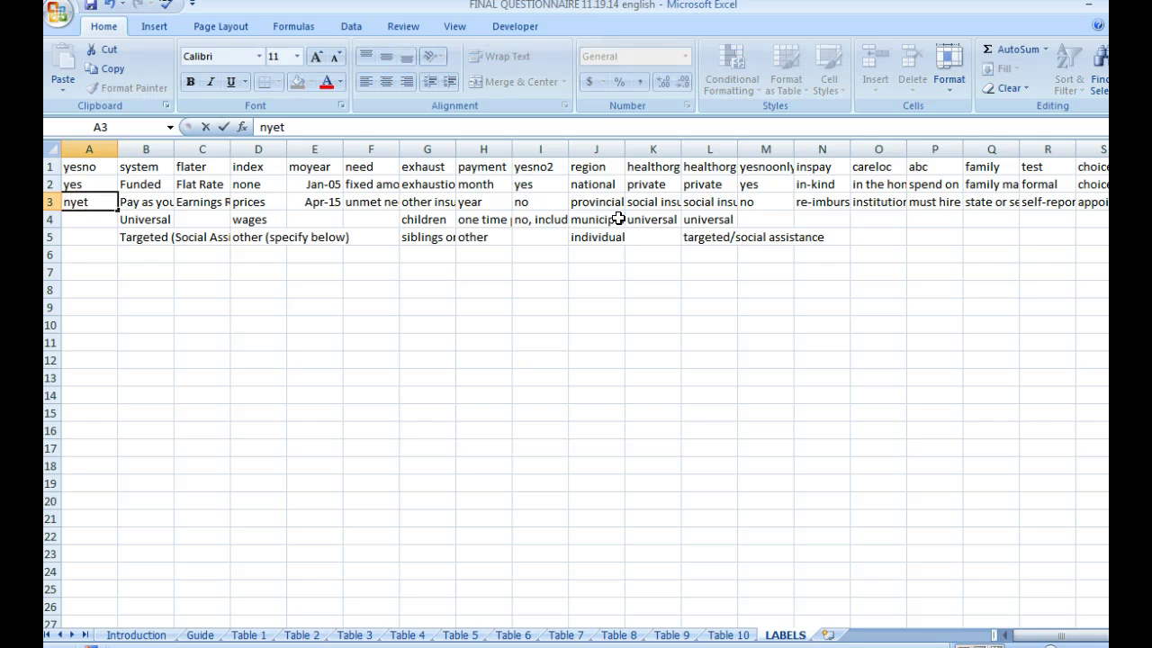
left_click(540, 204)
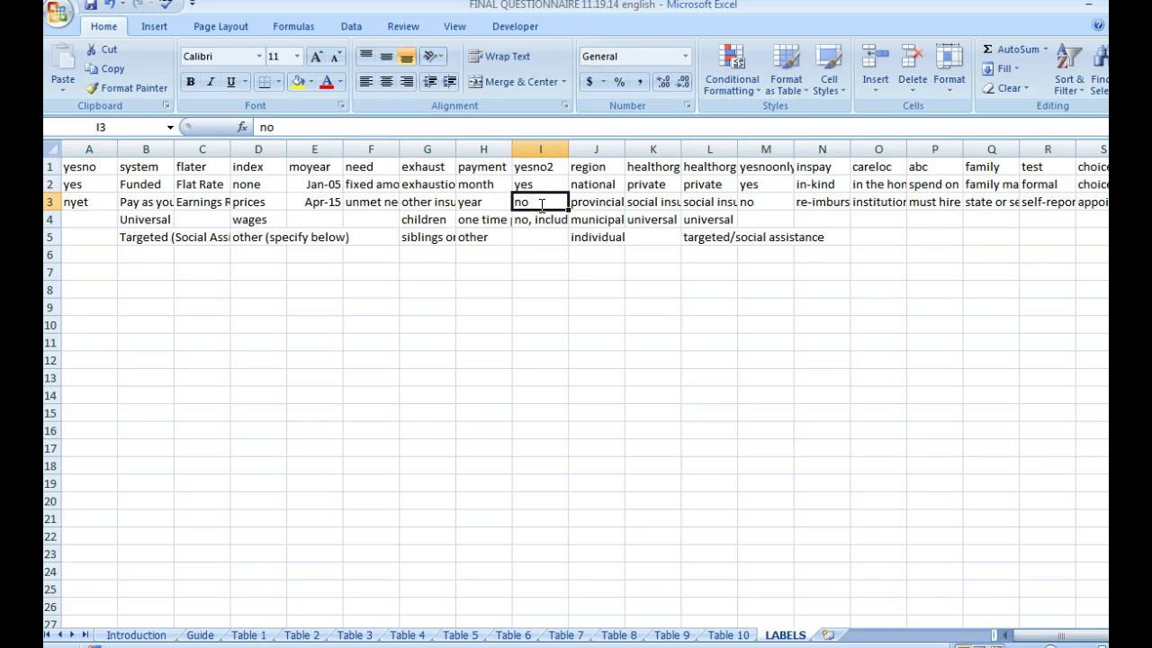
type("nyet")
key("Return")
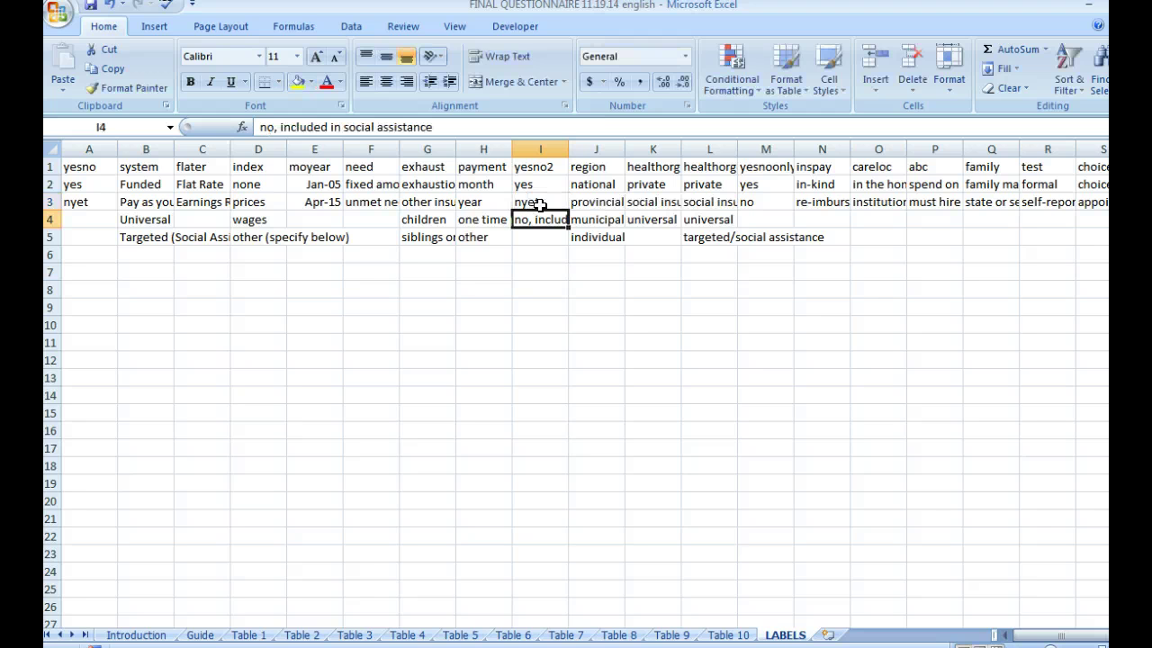
left_click(761, 202)
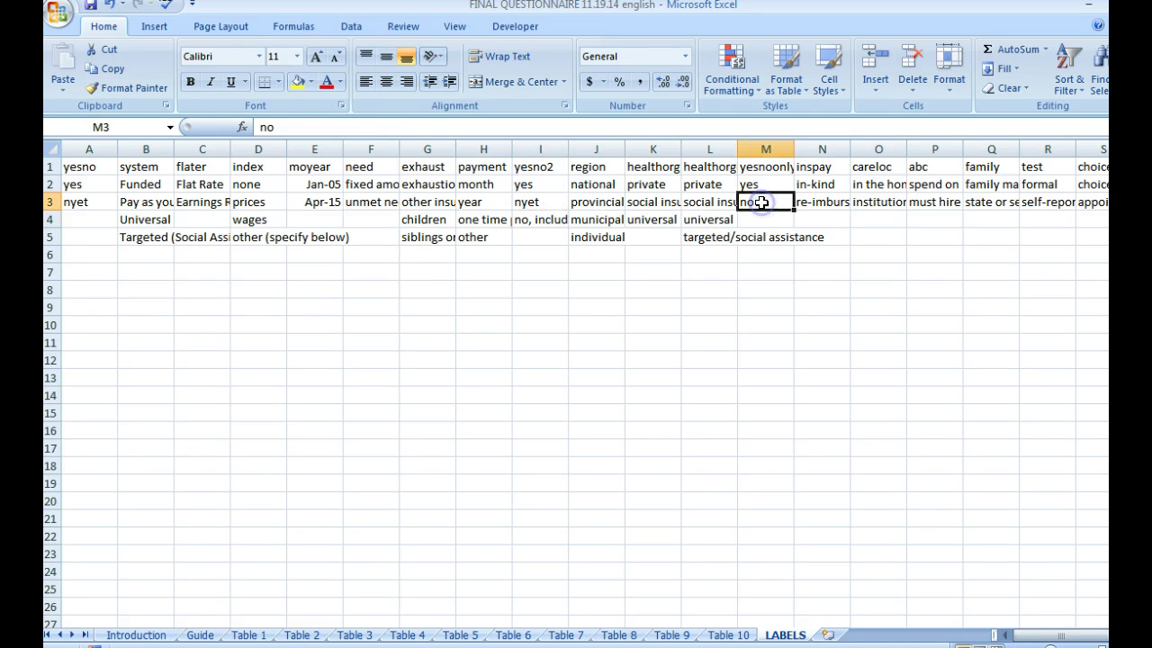
type("nyet")
key("Return")
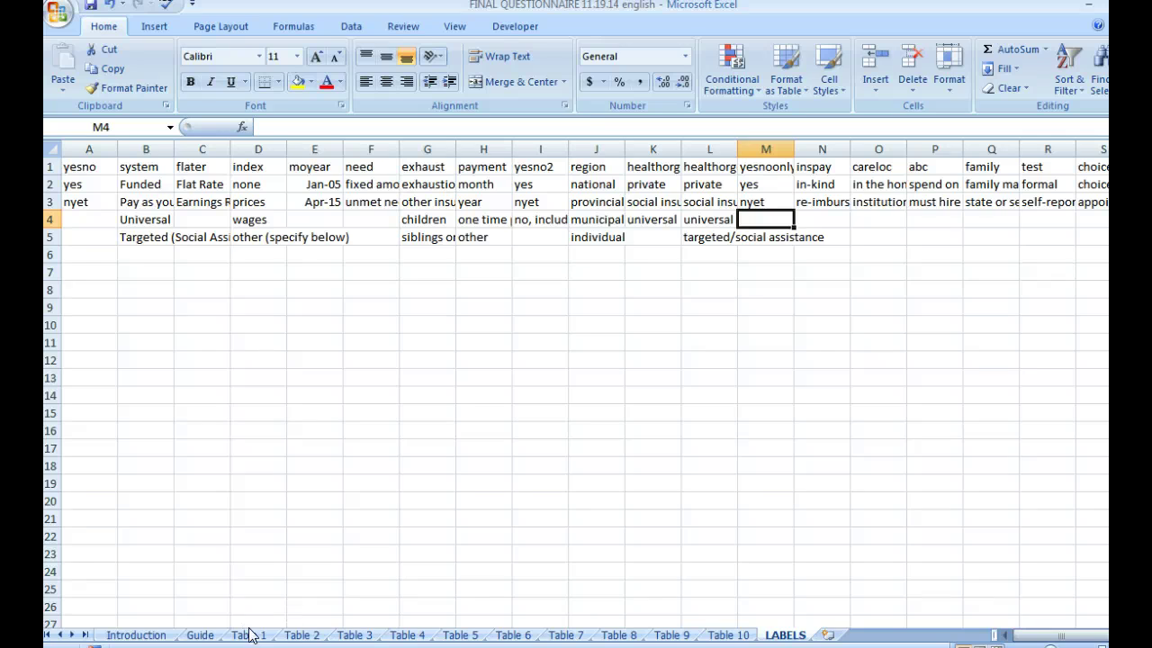
- On the Table 2 sheet, check the revised answer choices for "Is there a dedicated scheme?" in all three pension columns
left_click(298, 634)
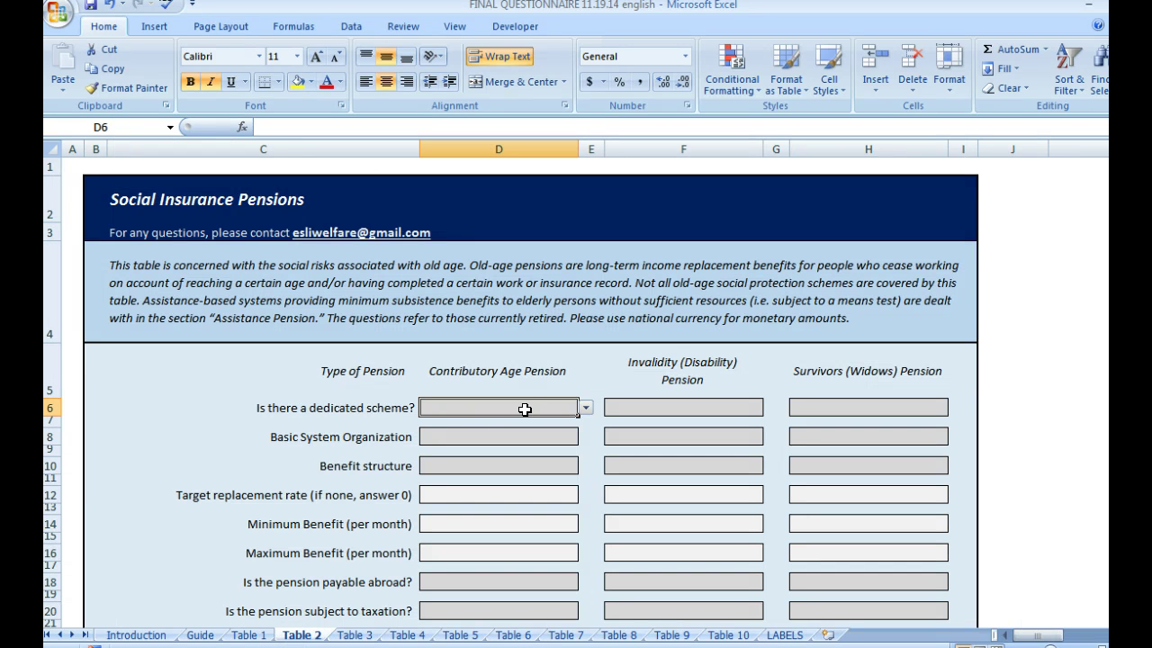
left_click(586, 410)
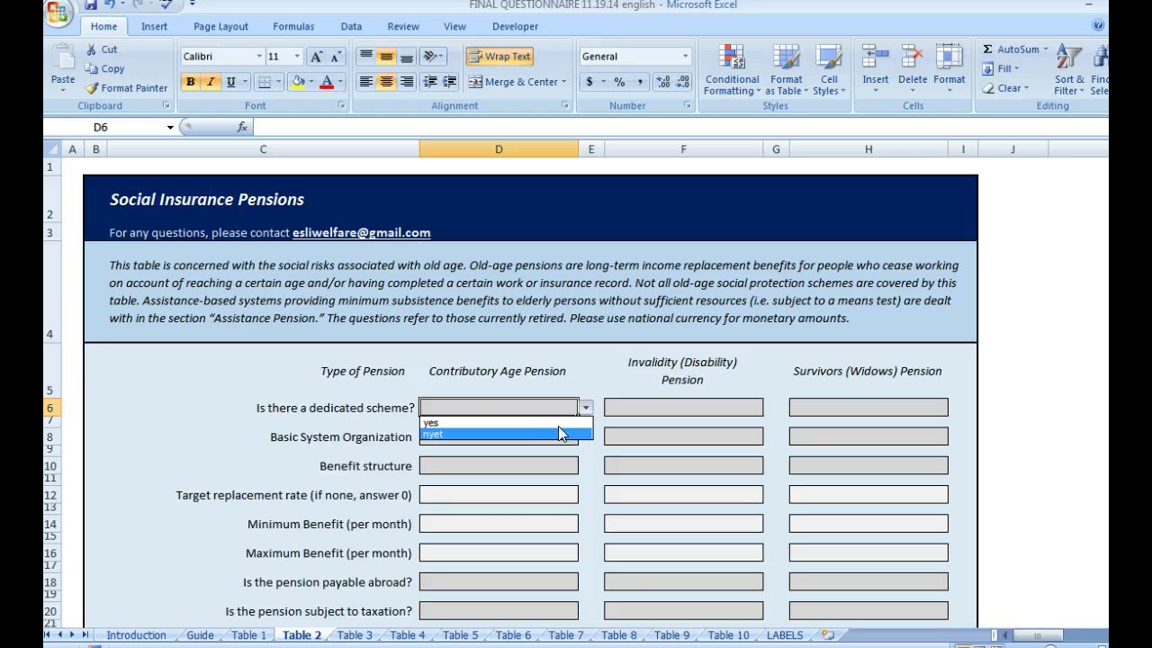
left_click(651, 409)
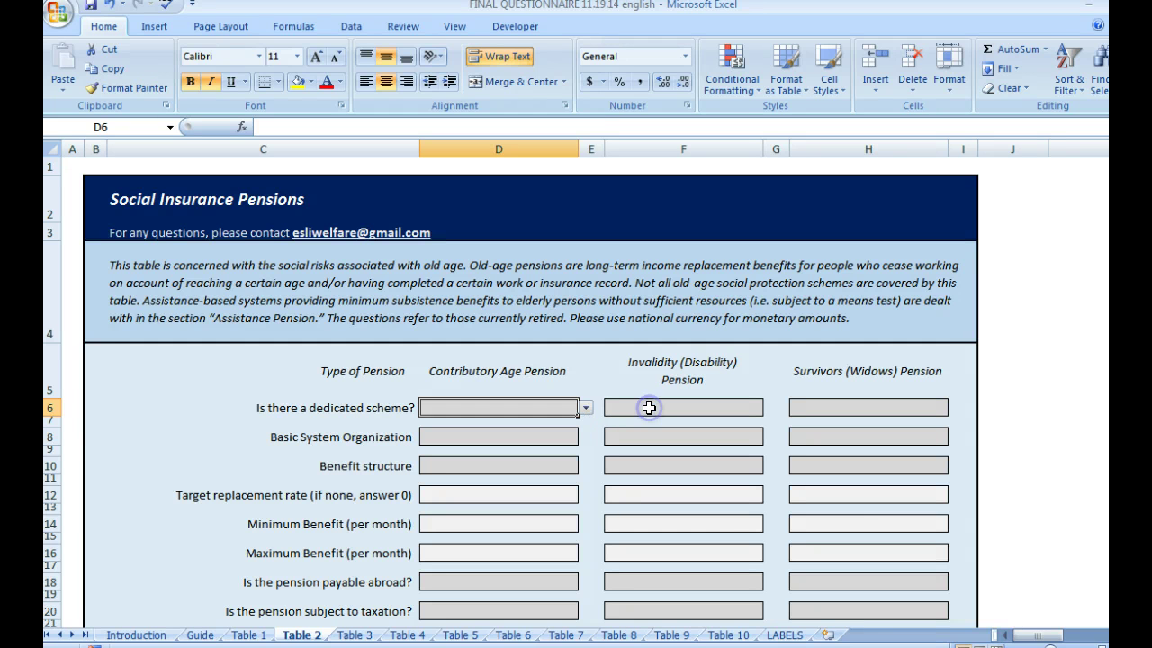
left_click(771, 408)
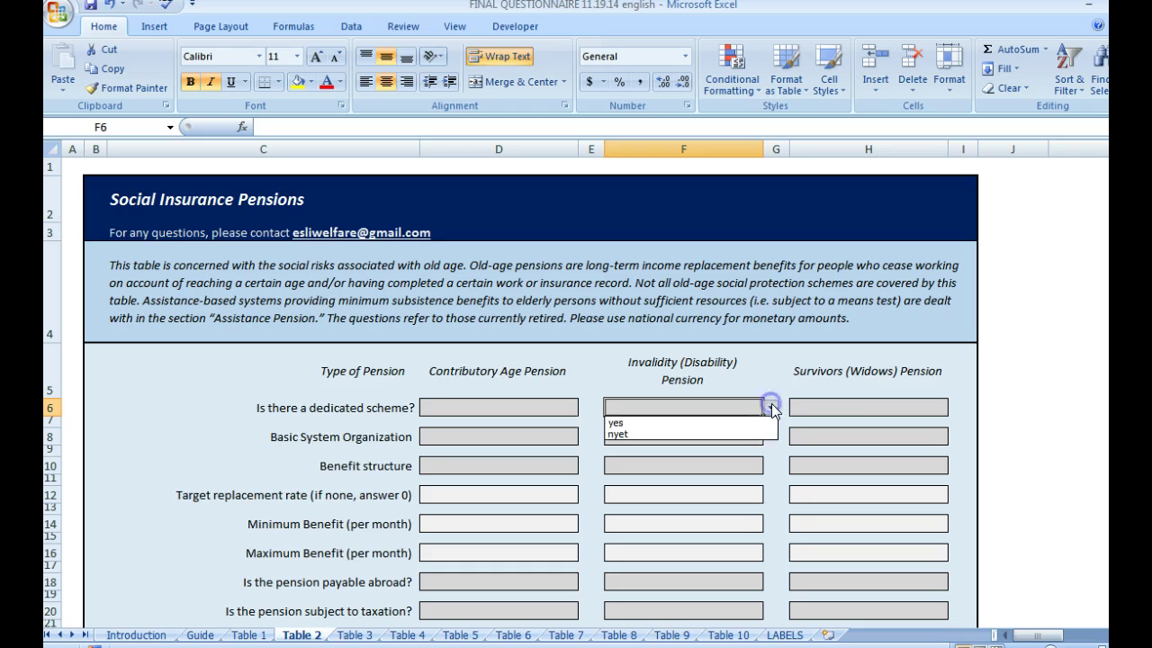
left_click(864, 407)
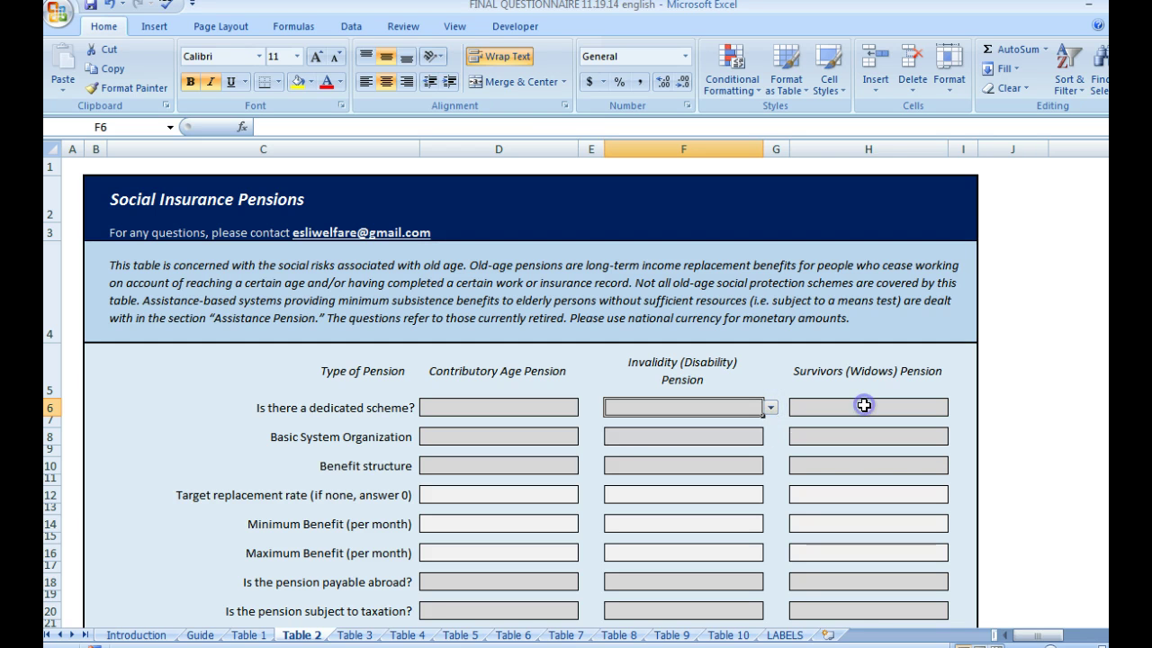
left_click(955, 410)
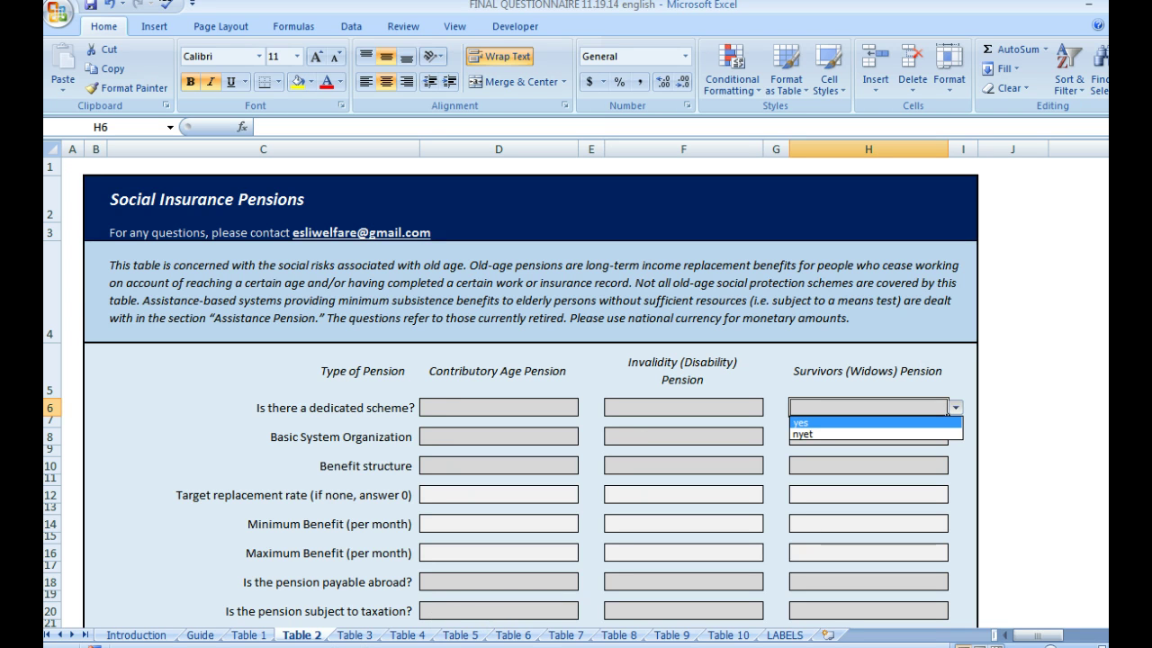
key("Escape")
- Check the answer choices for "Is the pension payable abroad?" in the contributory age and invalidity pension cells
scroll(576, 393, "down", 4)
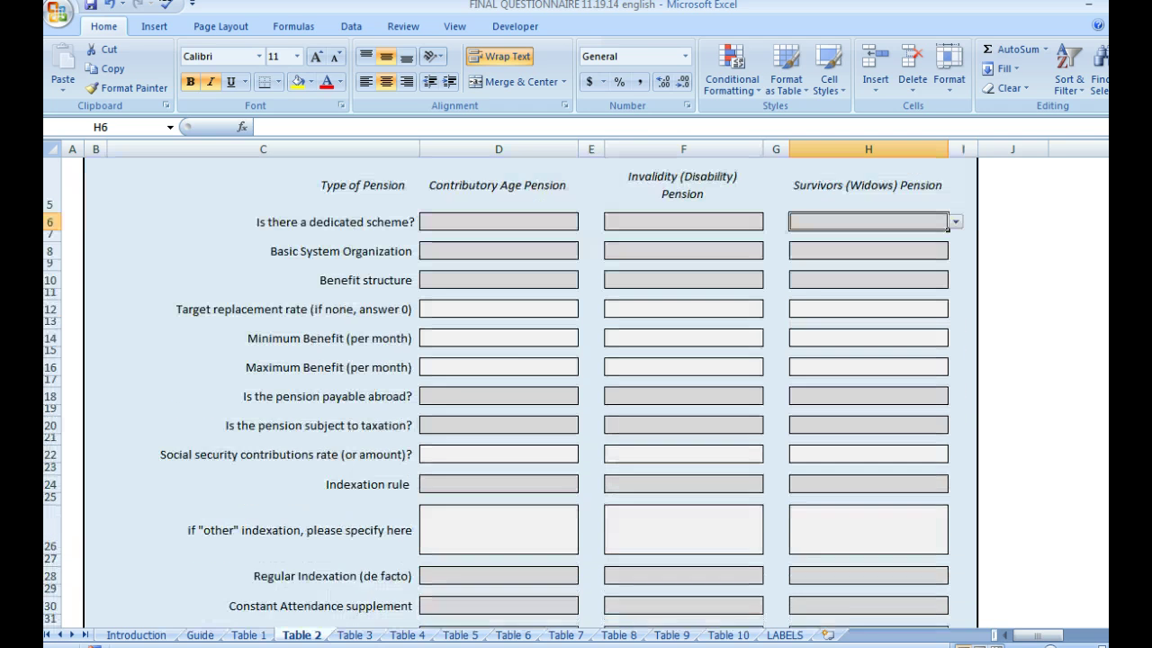
scroll(771, 456, "down", 1)
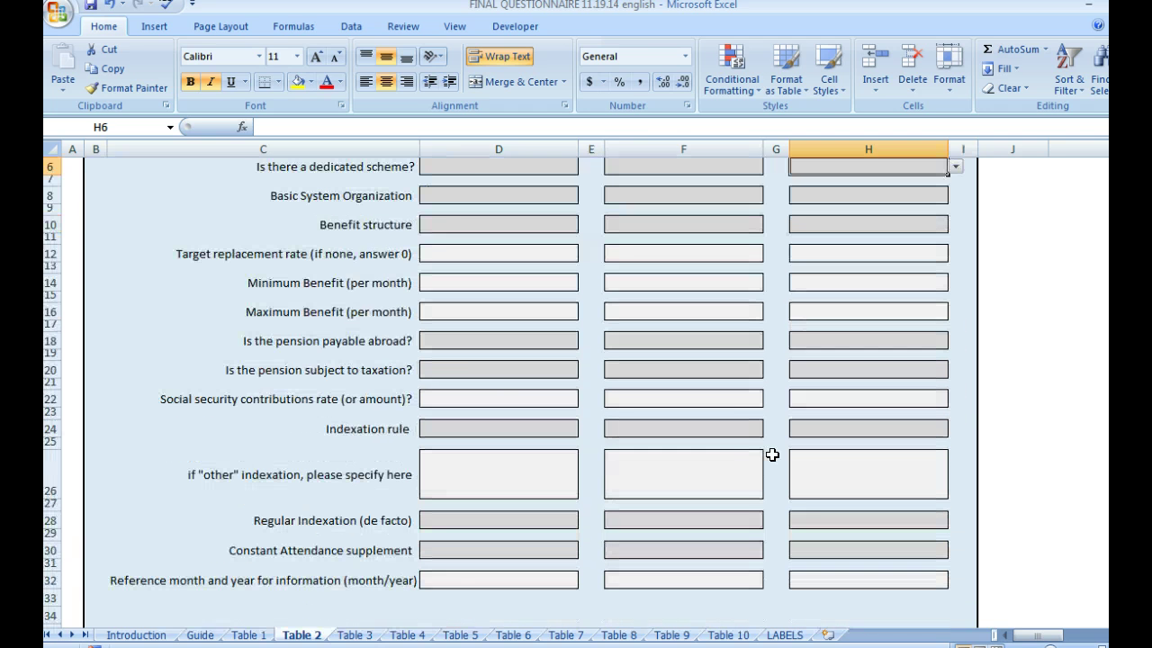
left_click(490, 342)
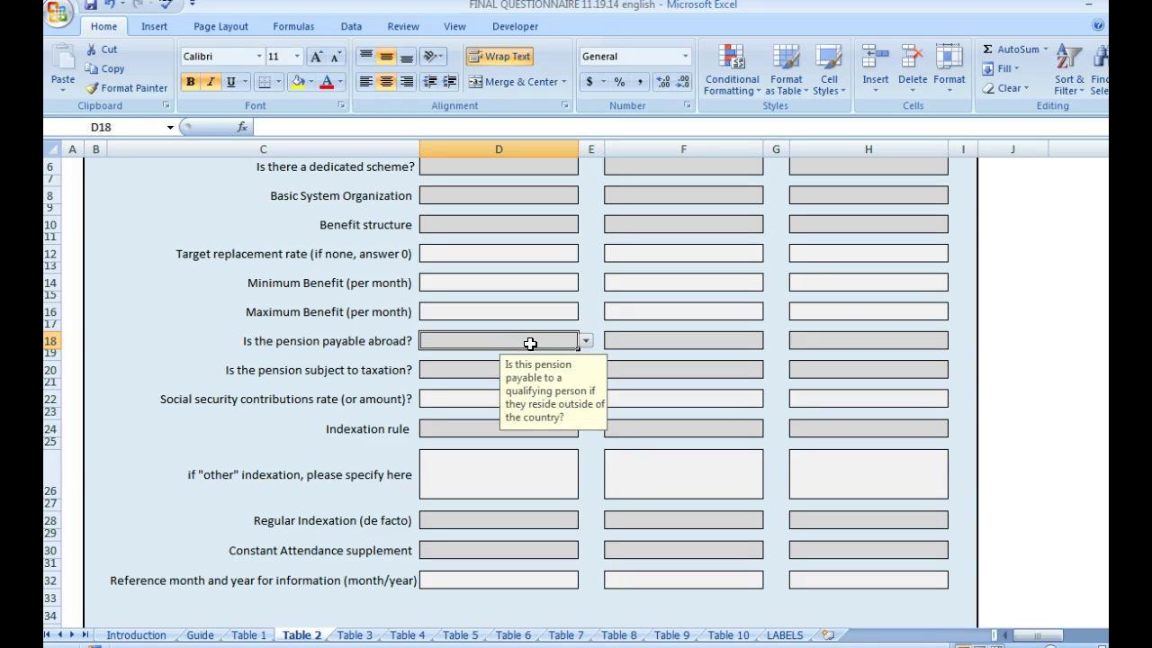
left_click(585, 341)
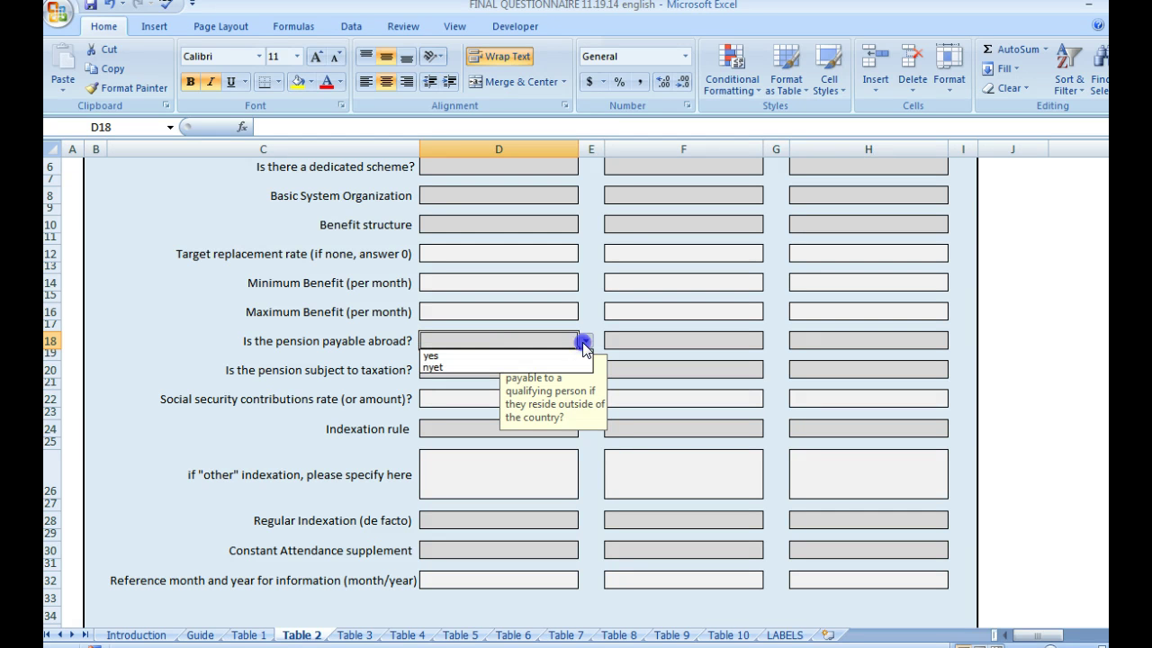
left_click(671, 336)
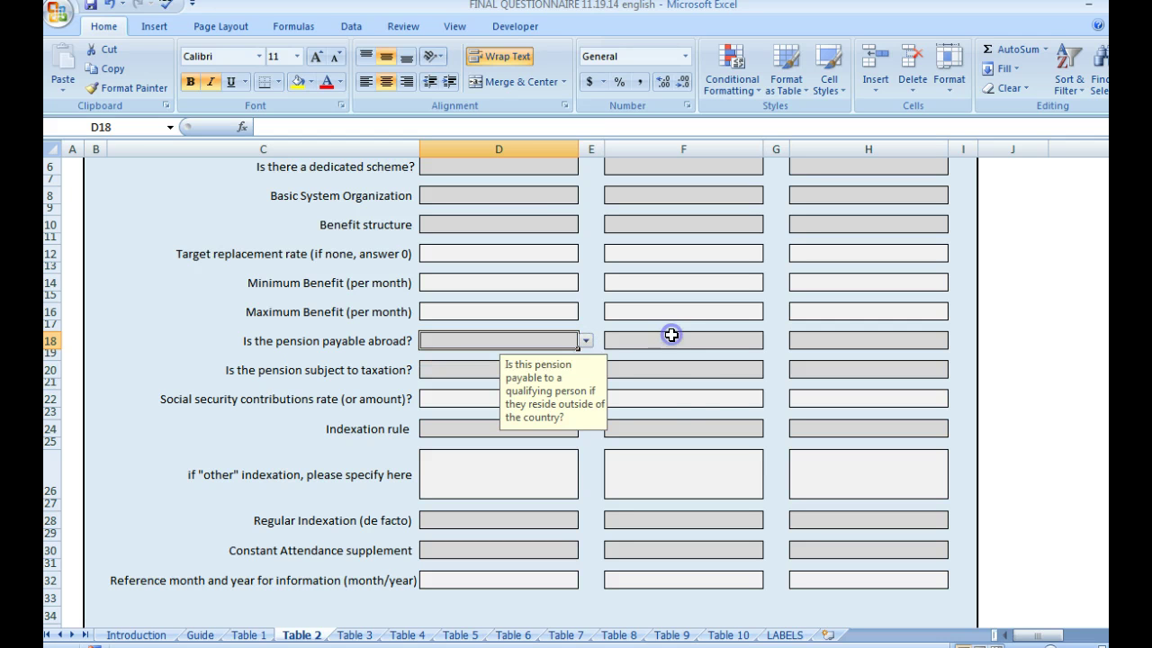
left_click(674, 337)
left_click(771, 342)
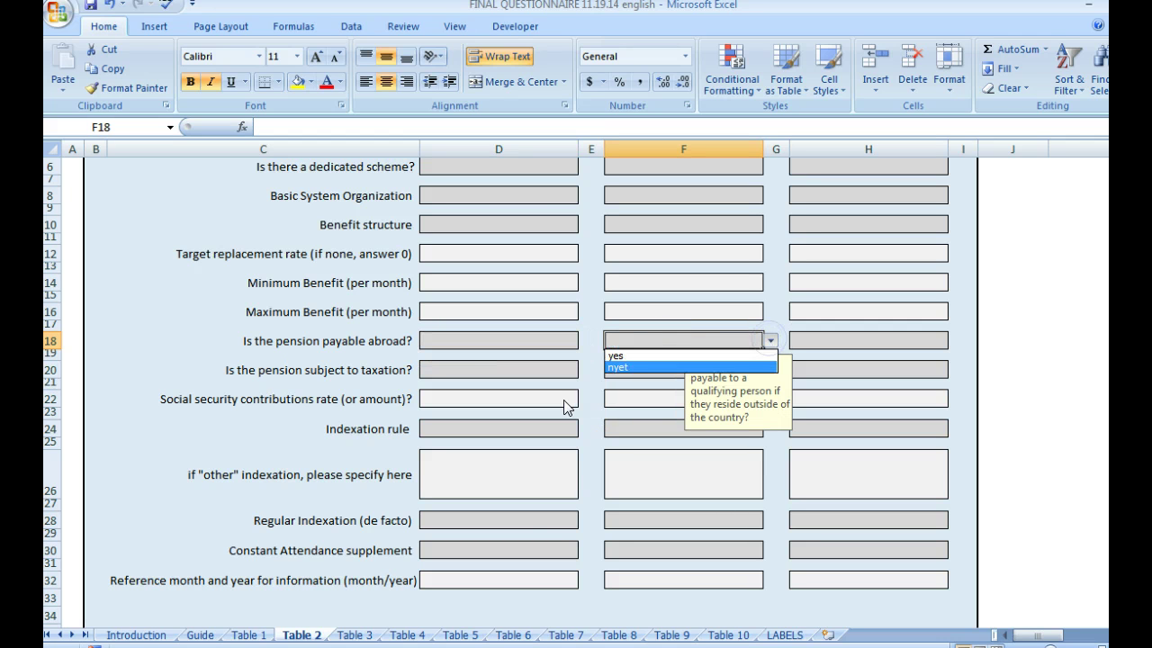
- Hide the LABELS sheet
left_click(794, 636)
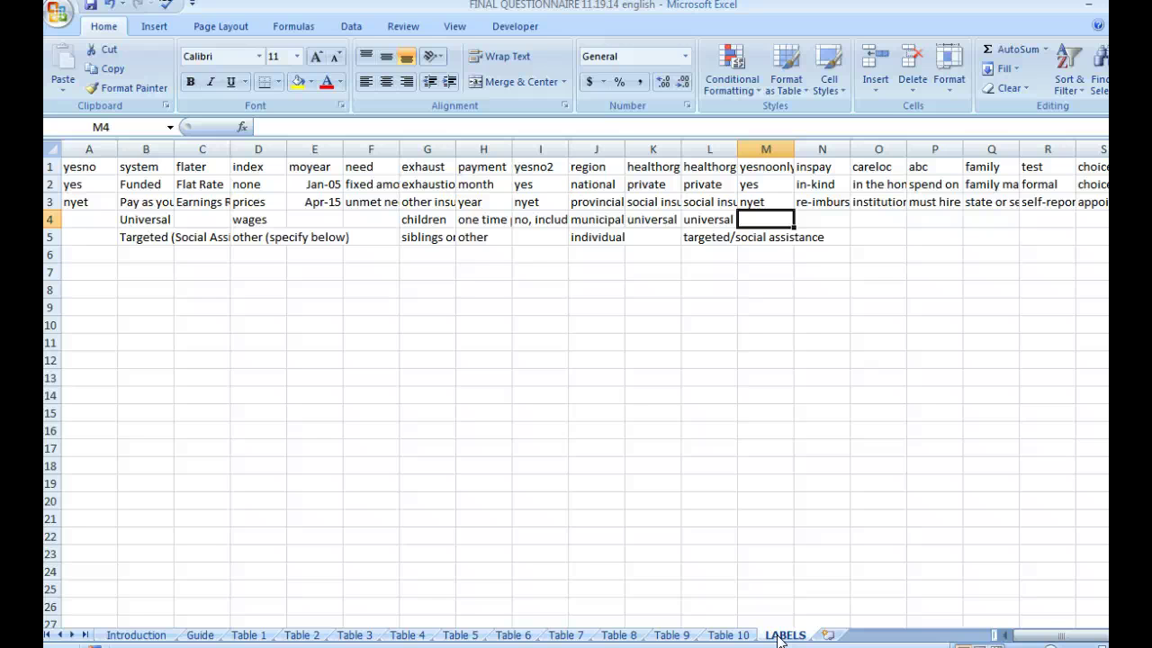
left_click(251, 635)
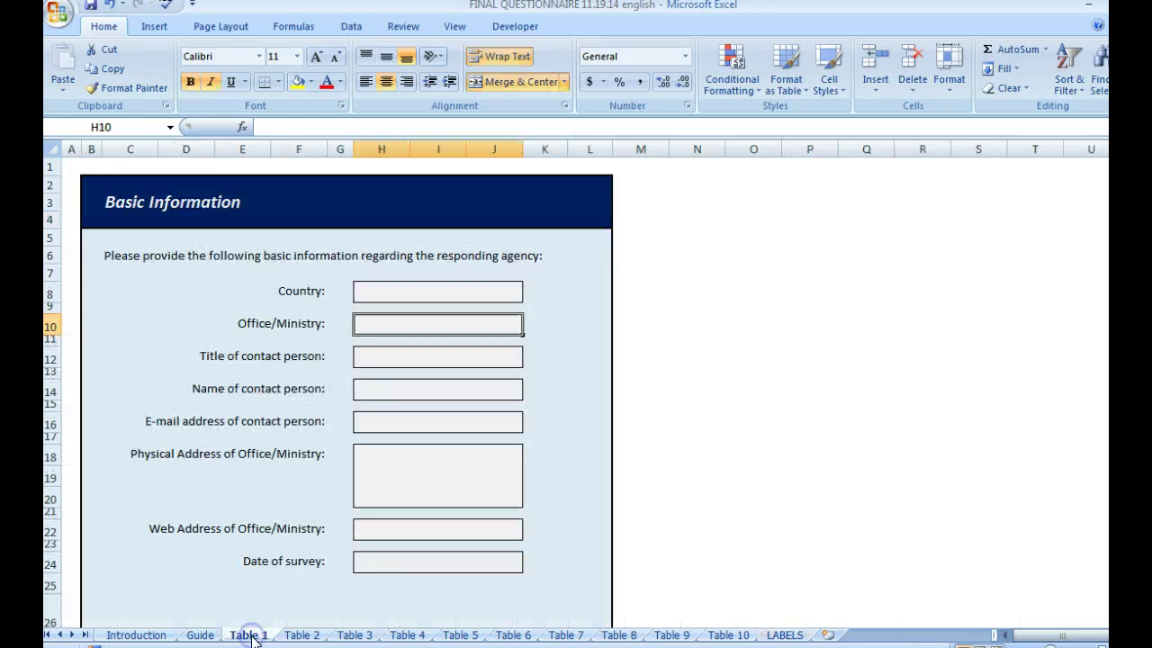
right_click(785, 635)
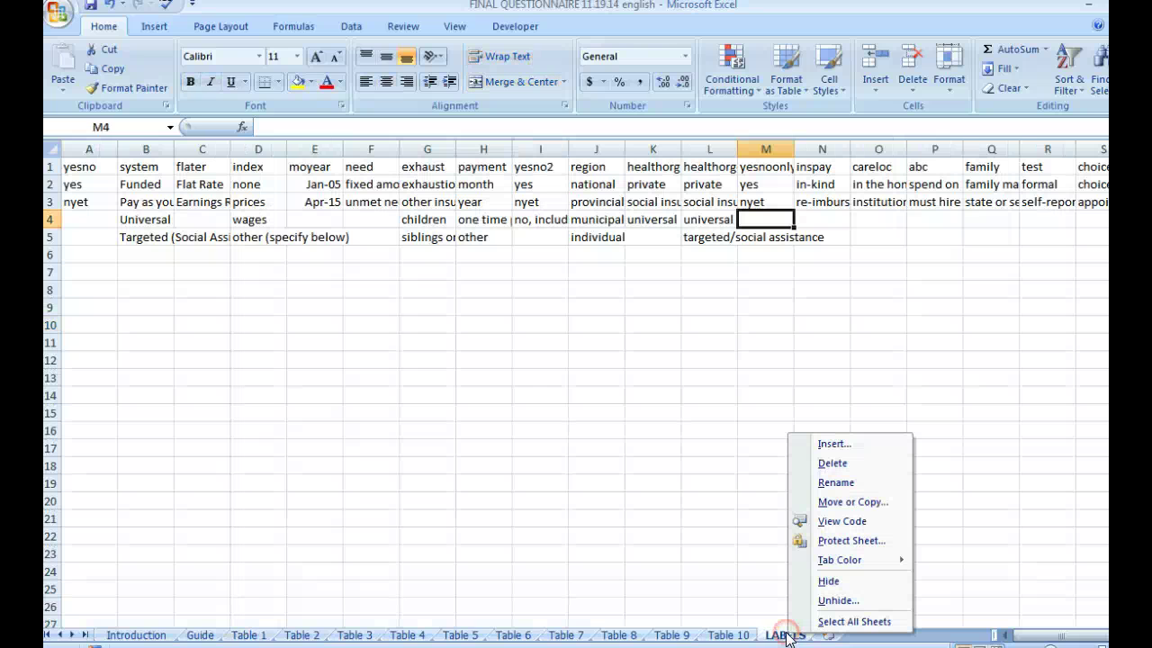
left_click(829, 583)
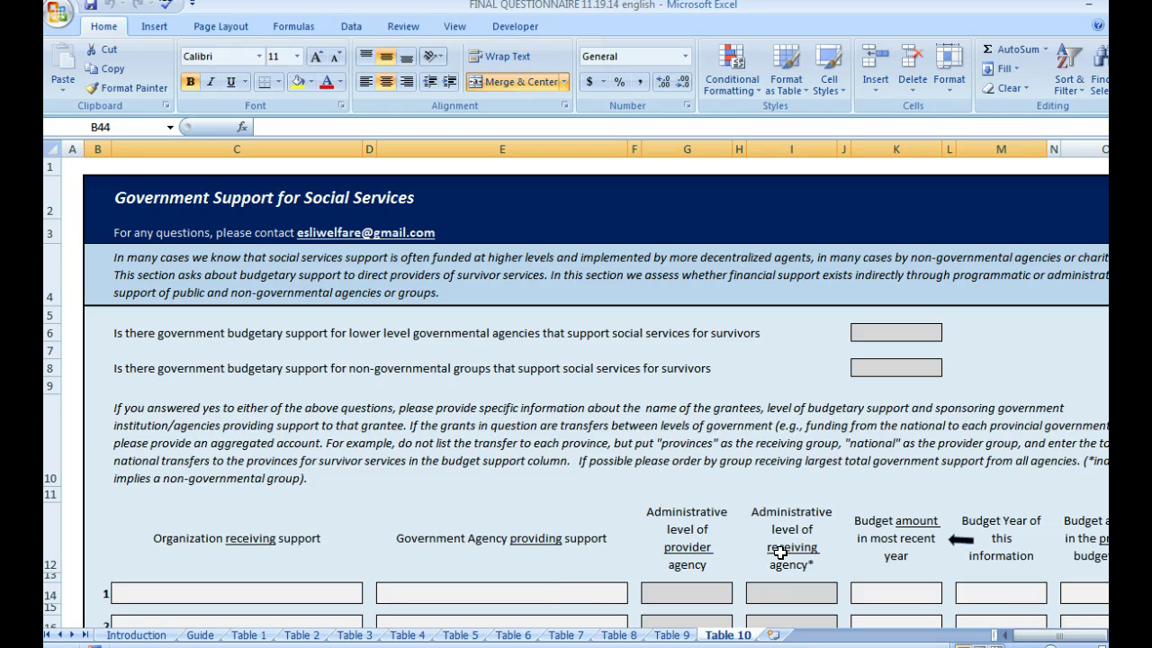
- Return to Table 2 and examine the help notes on the Basic System Organization cells for the three pension types
scroll(351, 599, "down", 3)
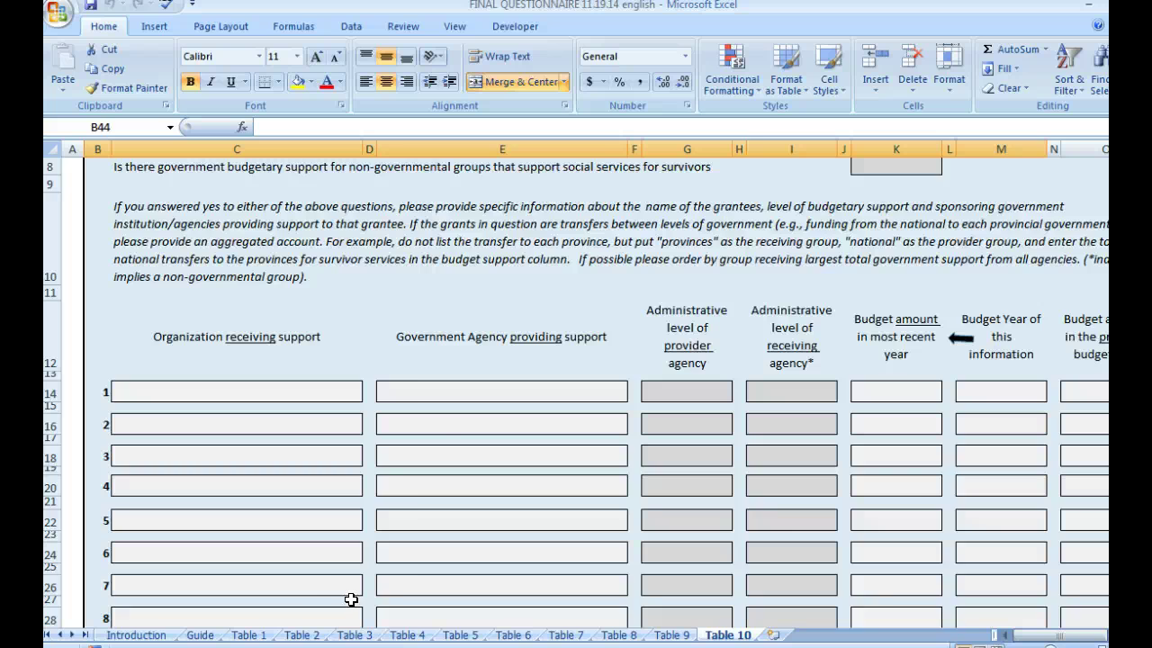
left_click(302, 634)
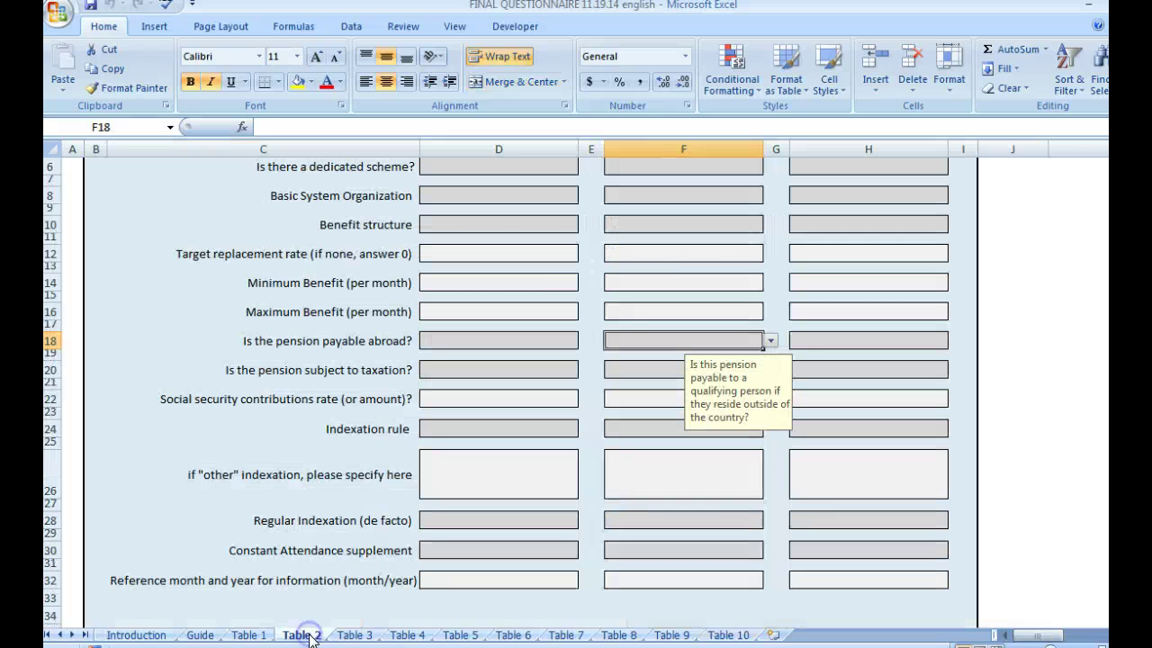
left_click(514, 172)
scroll(720, 350, "up", 3)
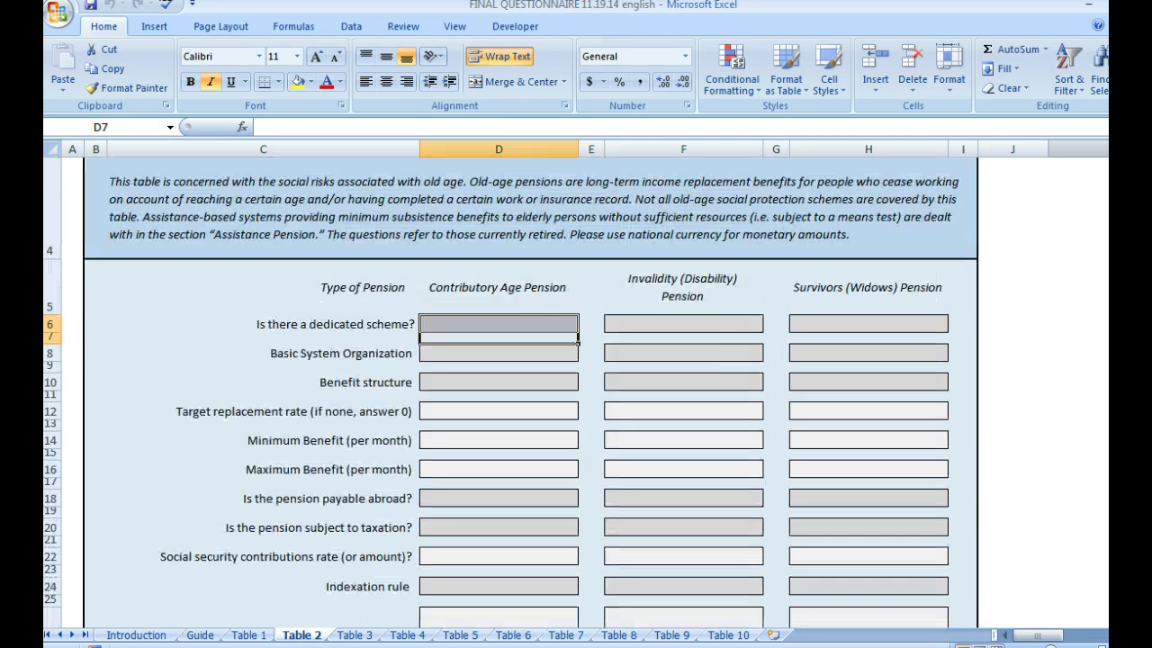
left_click(500, 370)
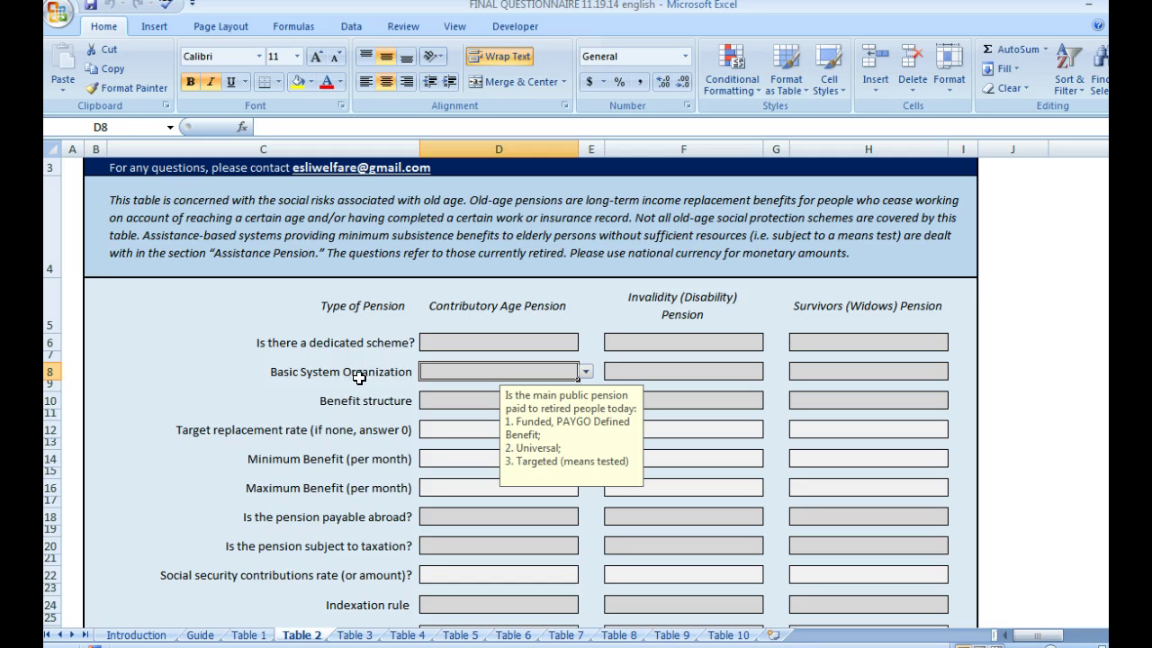
left_click(648, 371)
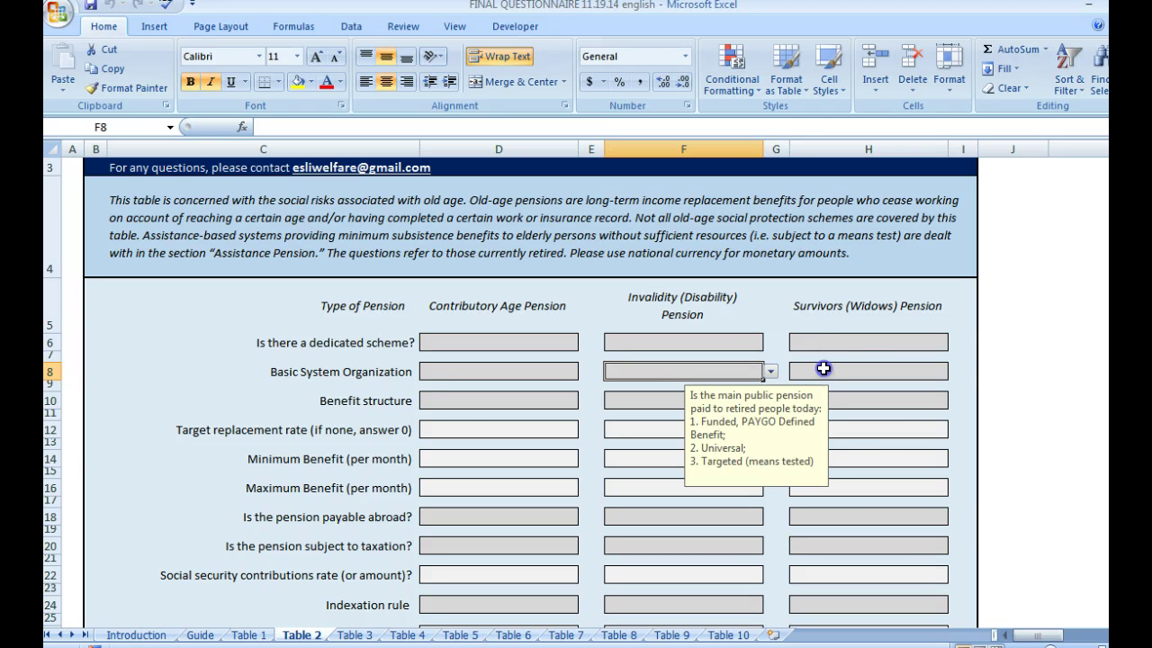
left_click(824, 369)
- Examine the Basic System Organization answer choices for the contributory age pension, and check the invalidity and survivors cells in that row
left_click(521, 369)
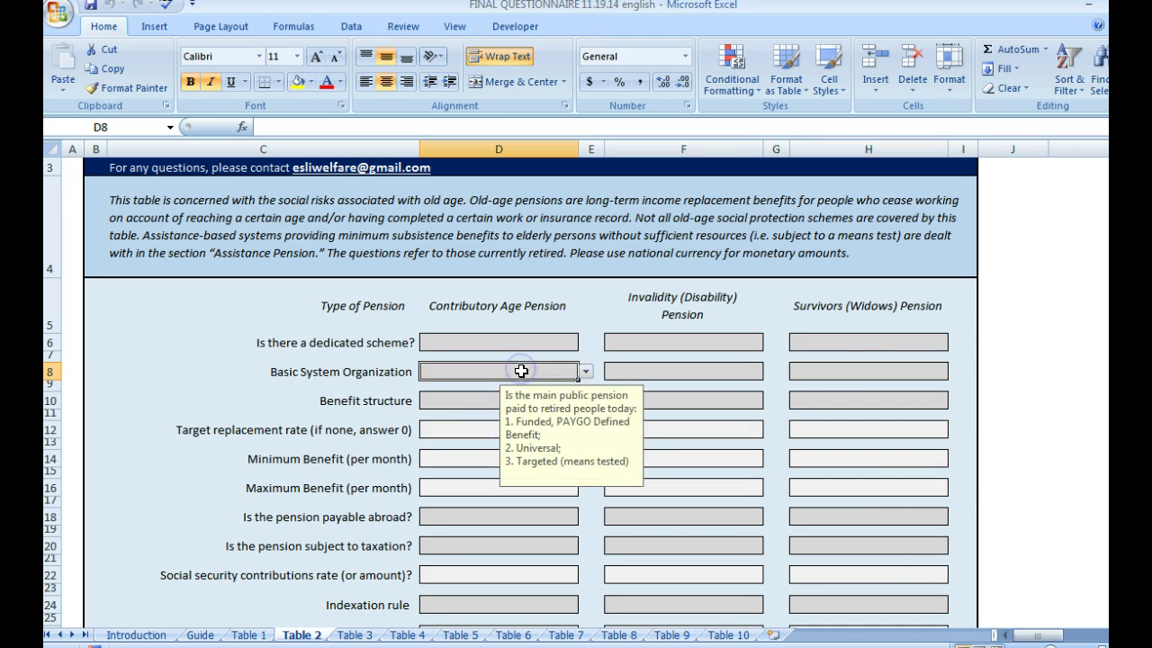
left_click(586, 372)
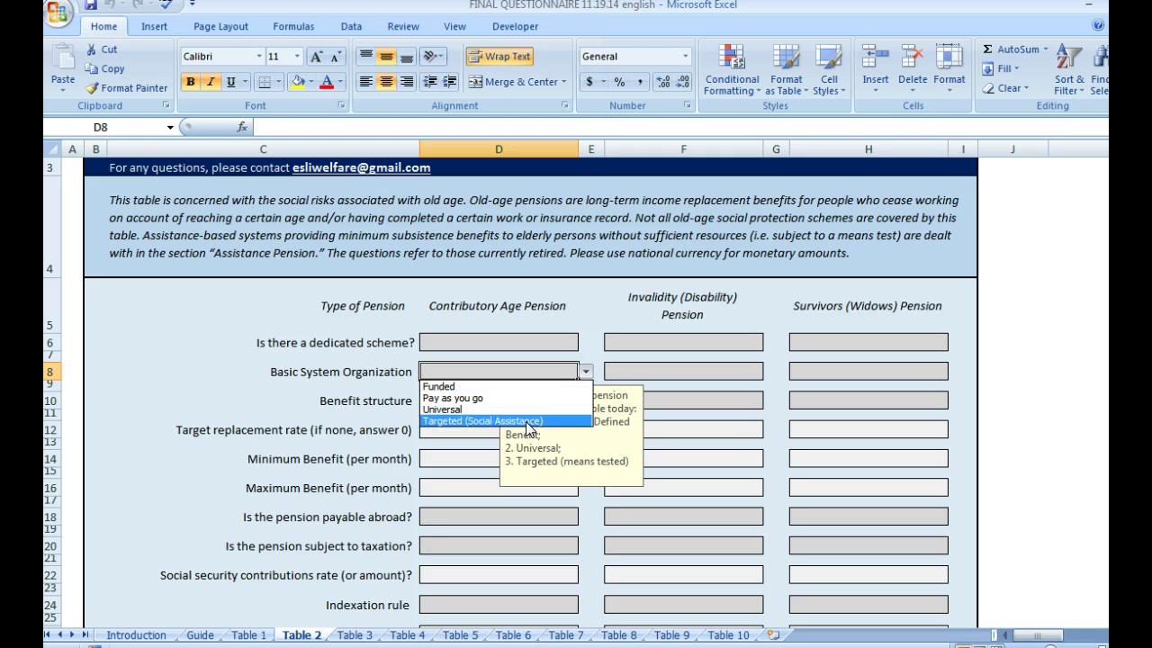
left_click(596, 353)
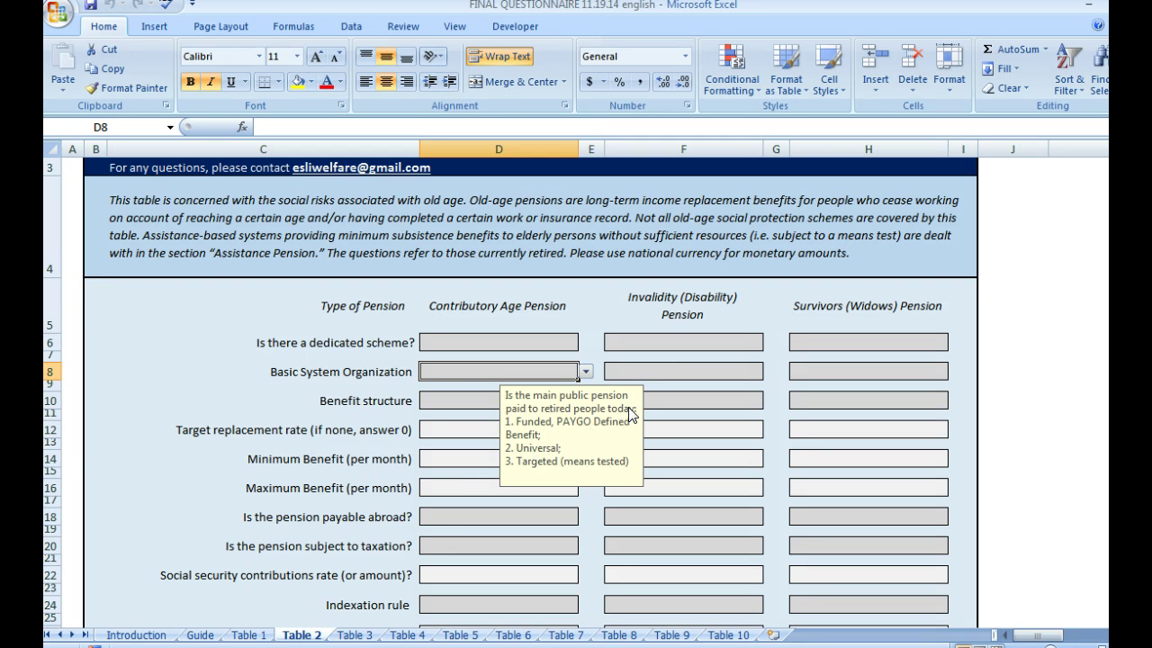
left_click(681, 370)
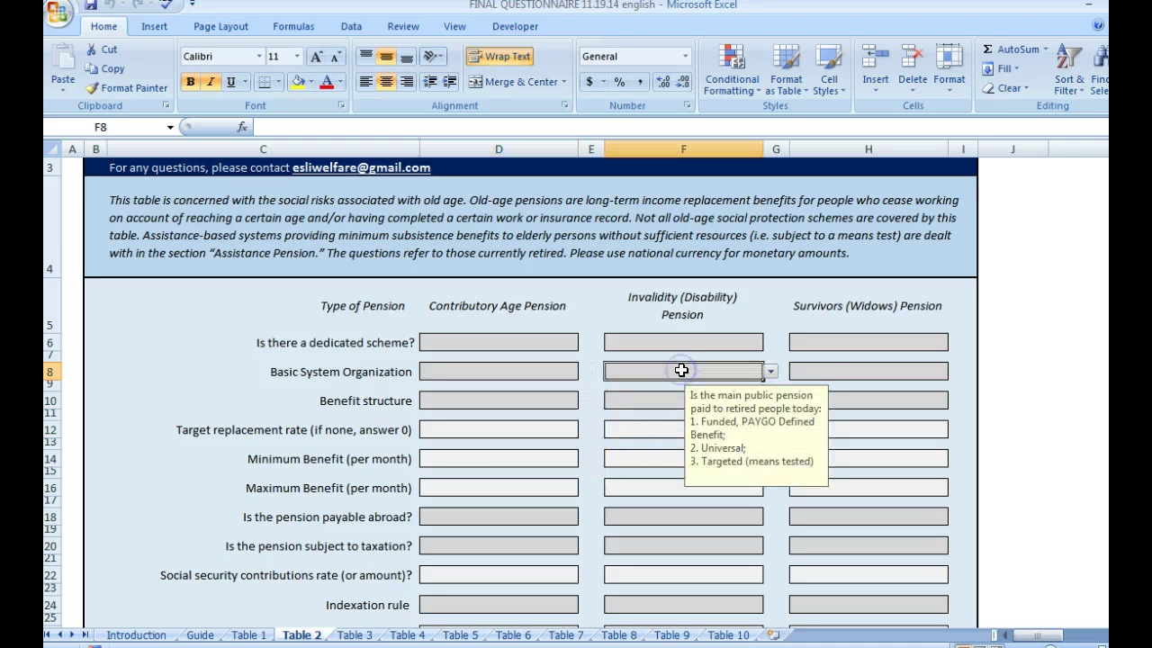
left_click(816, 370)
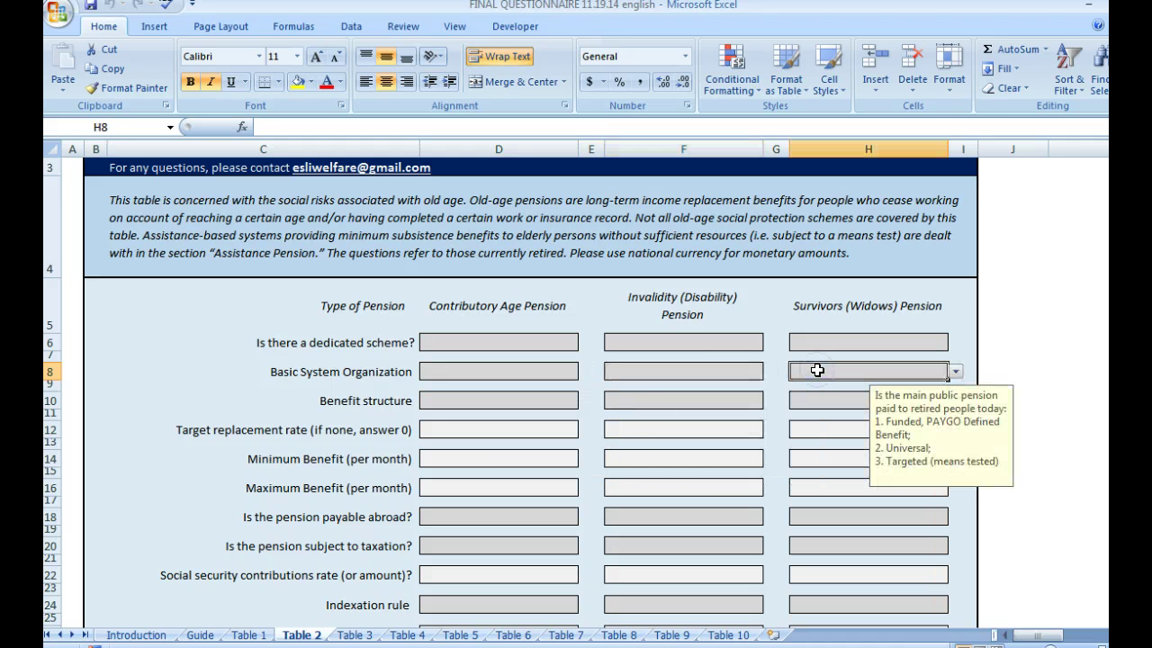
- Compare the help notes on the Basic System Organization cells of the contributory age, invalidity and survivors pensions
left_click(534, 376)
left_click(650, 372)
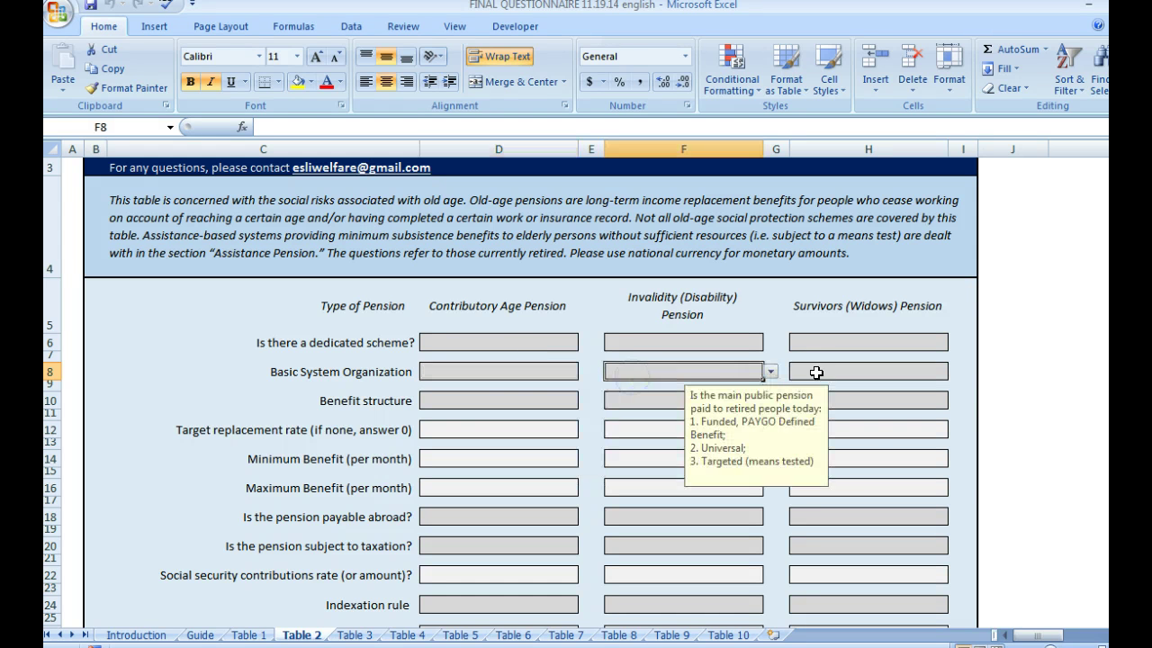
left_click(816, 372)
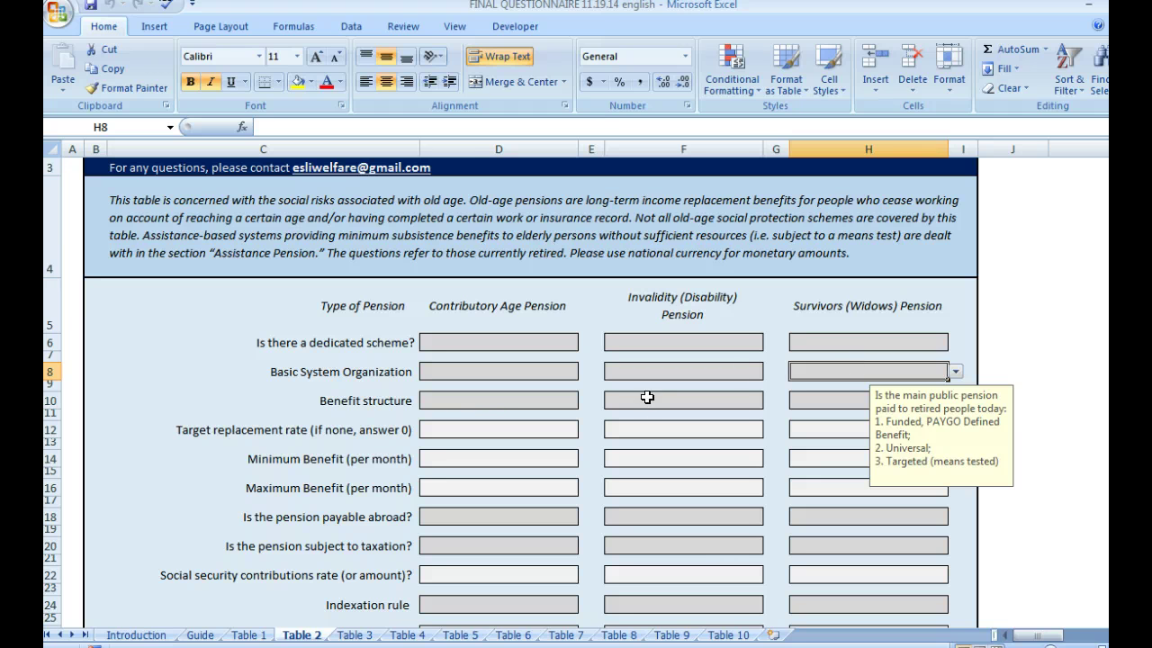
- Examine the help note and answer choices of the Benefit structure cell for the contributory age pension
left_click(491, 404)
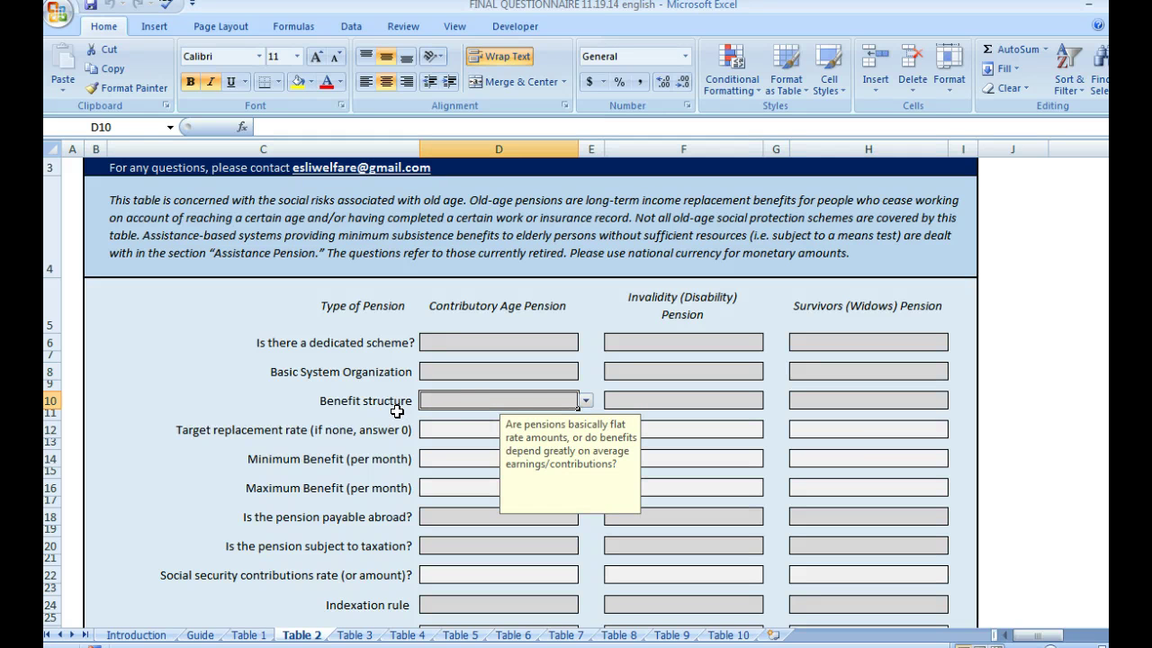
left_click(585, 404)
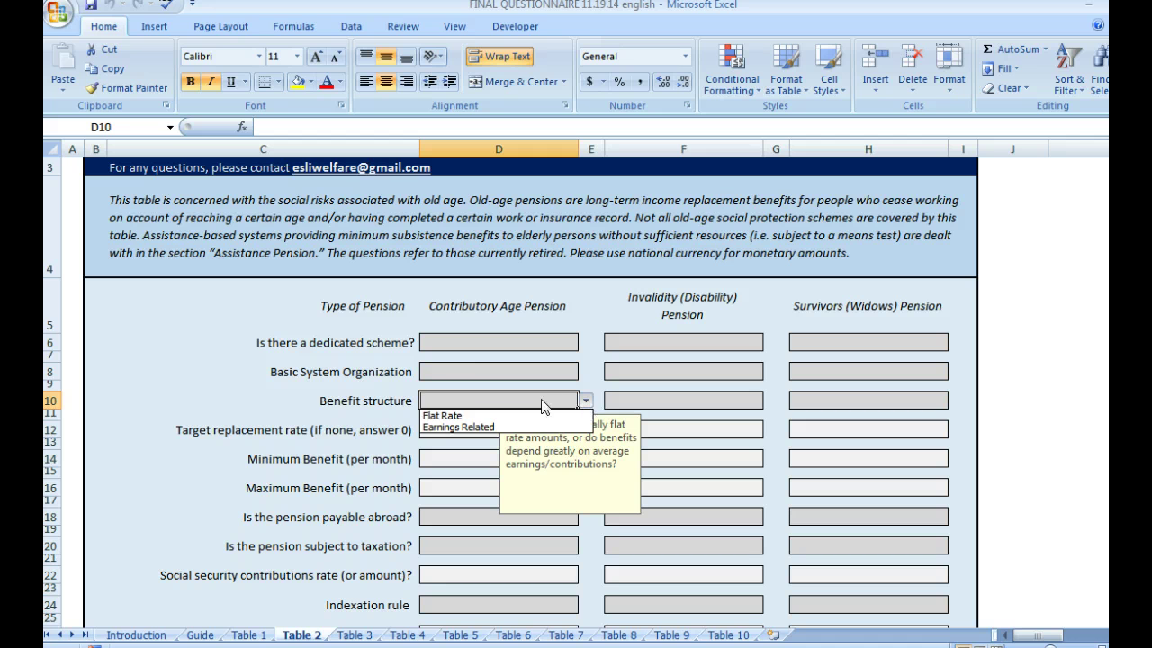
left_click(542, 407)
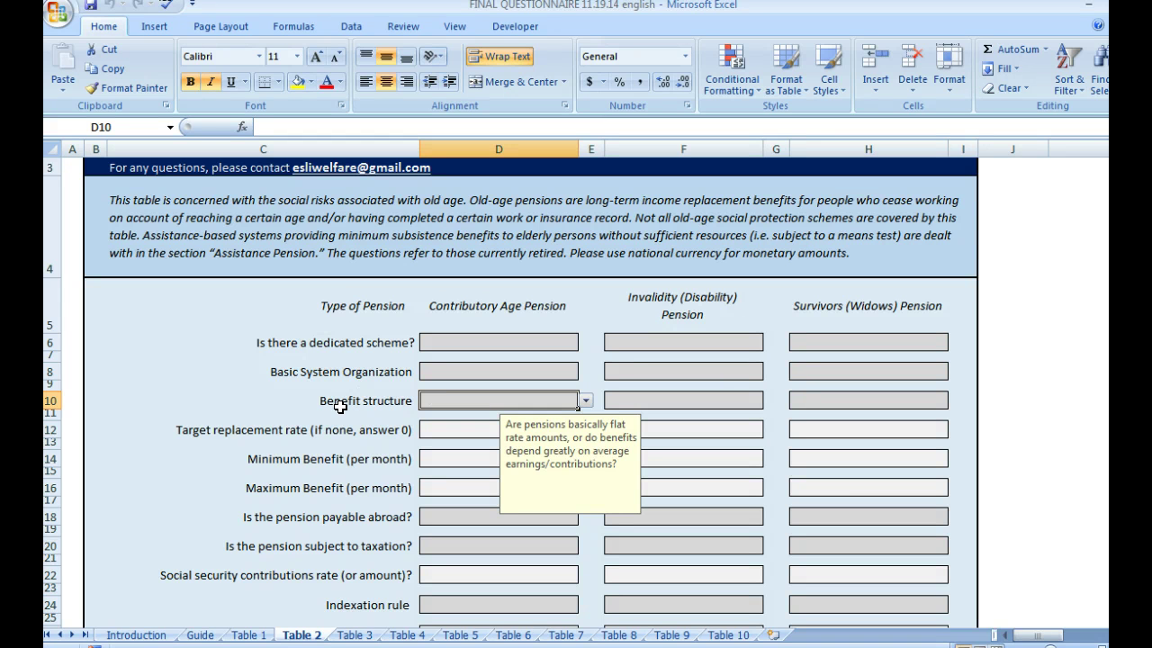
left_click(340, 407)
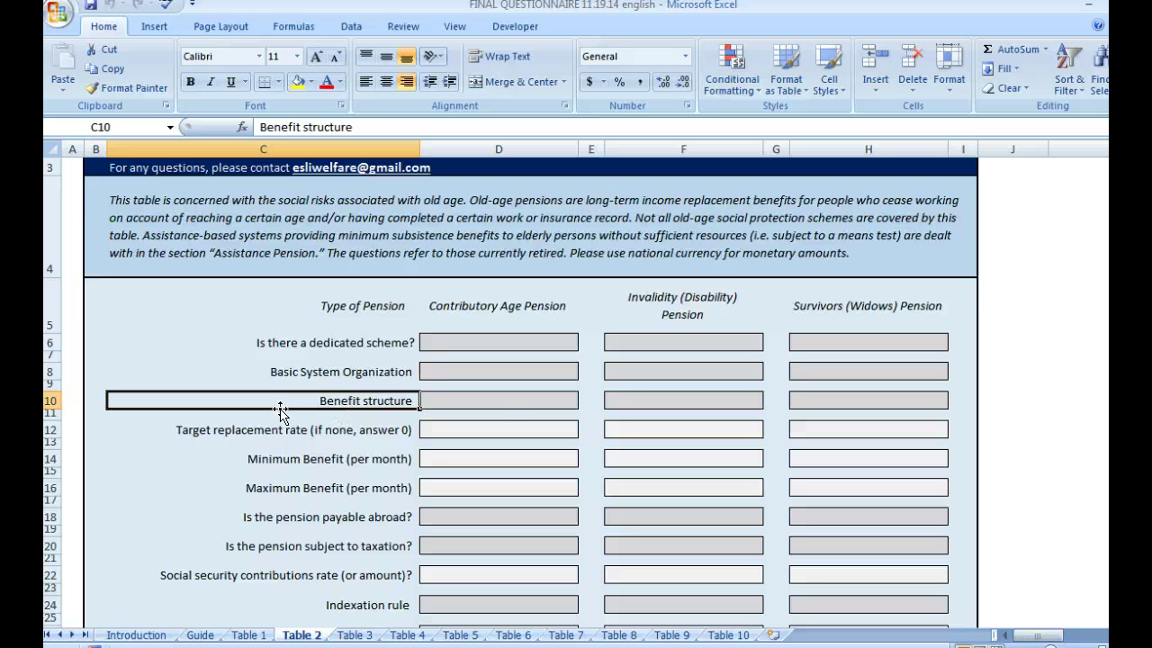
left_click(511, 402)
left_click(586, 401)
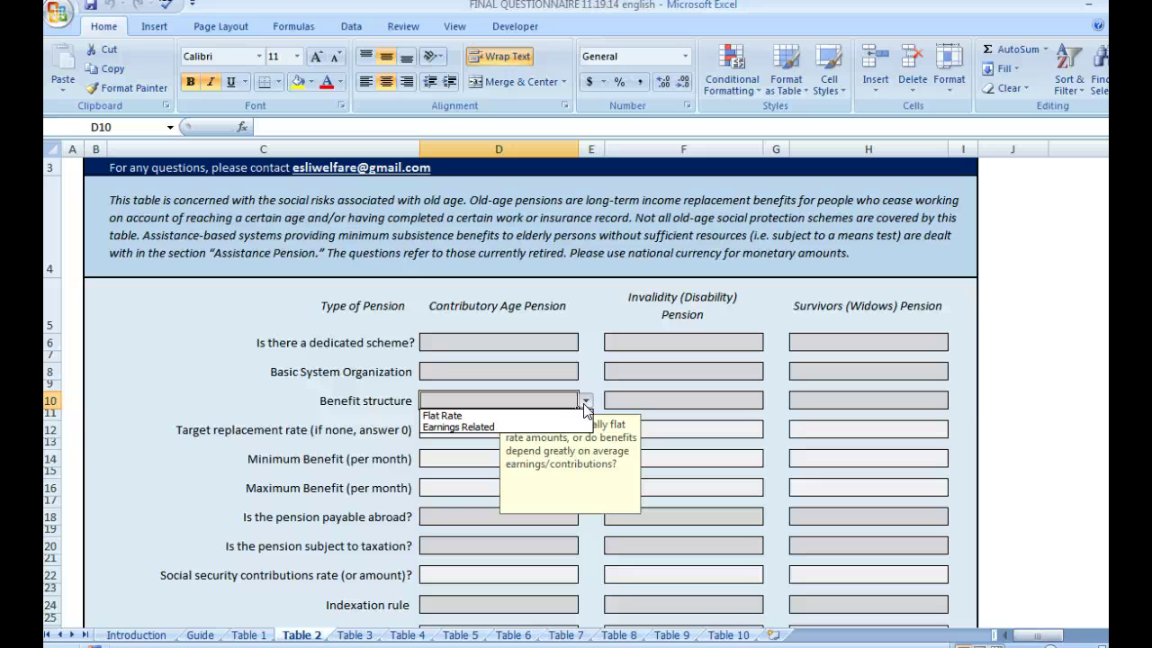
left_click(572, 486)
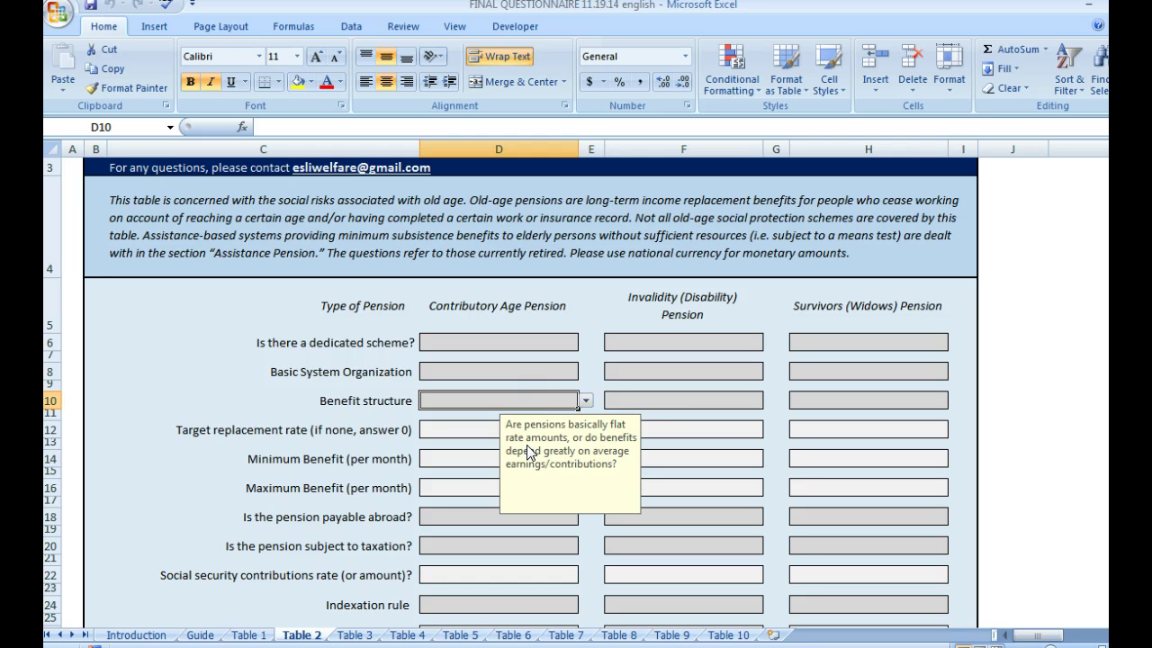
- Review the Data Validation settings and input message behind the contributory age pension's Benefit structure cell
left_click(353, 27)
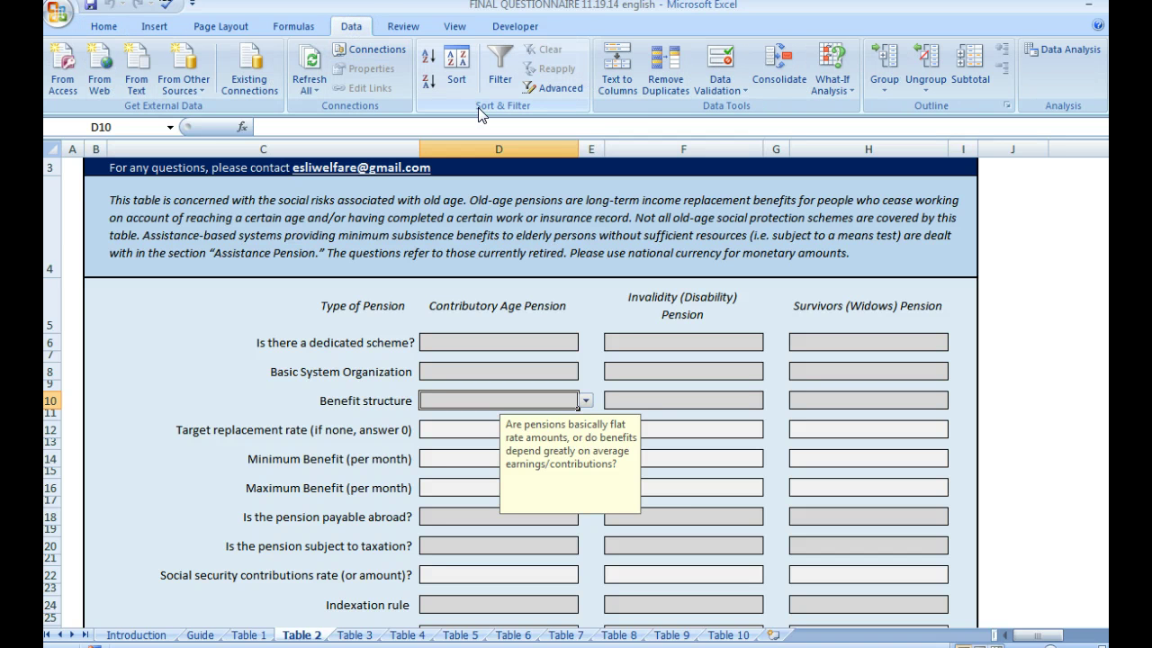
left_click(722, 88)
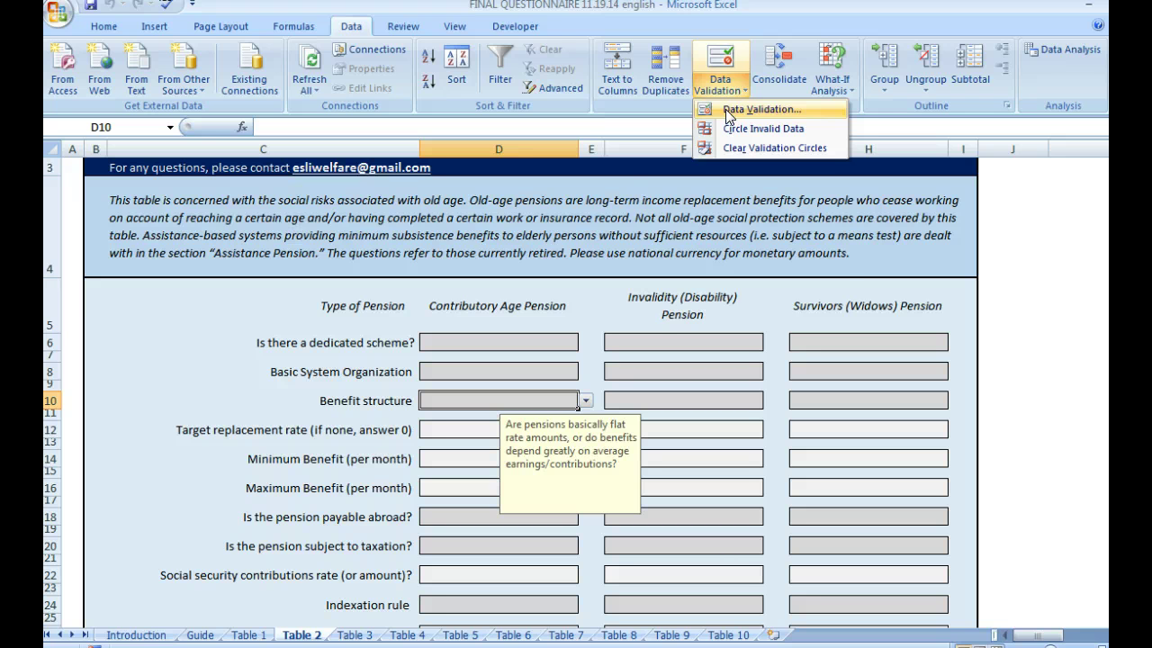
left_click(725, 109)
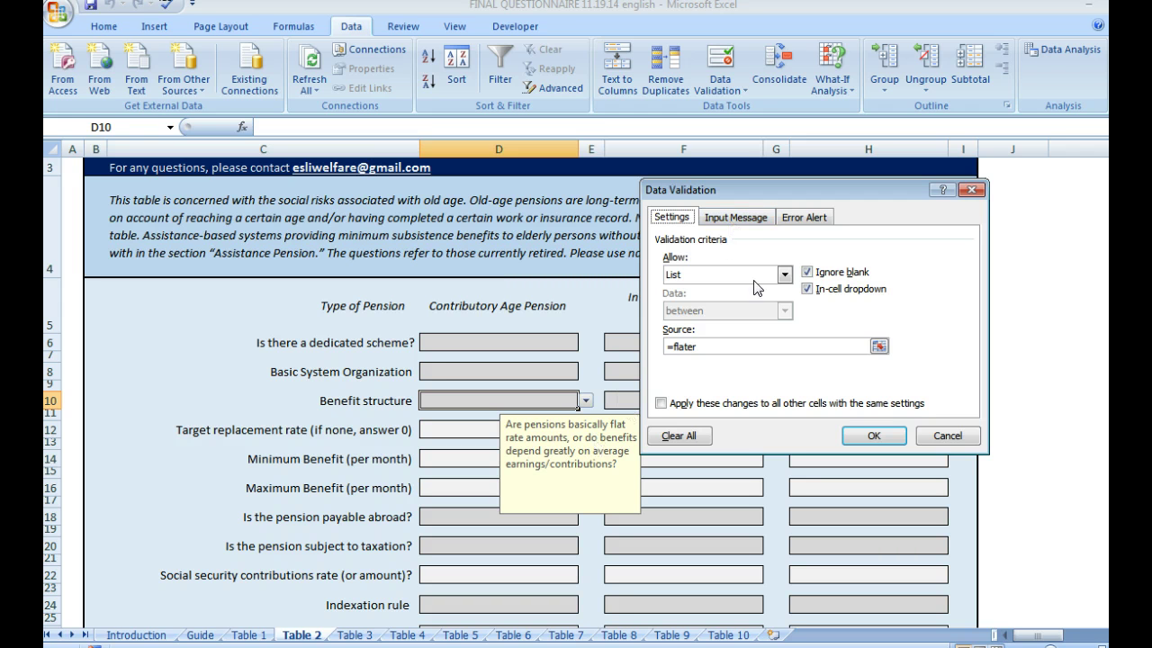
left_click(740, 222)
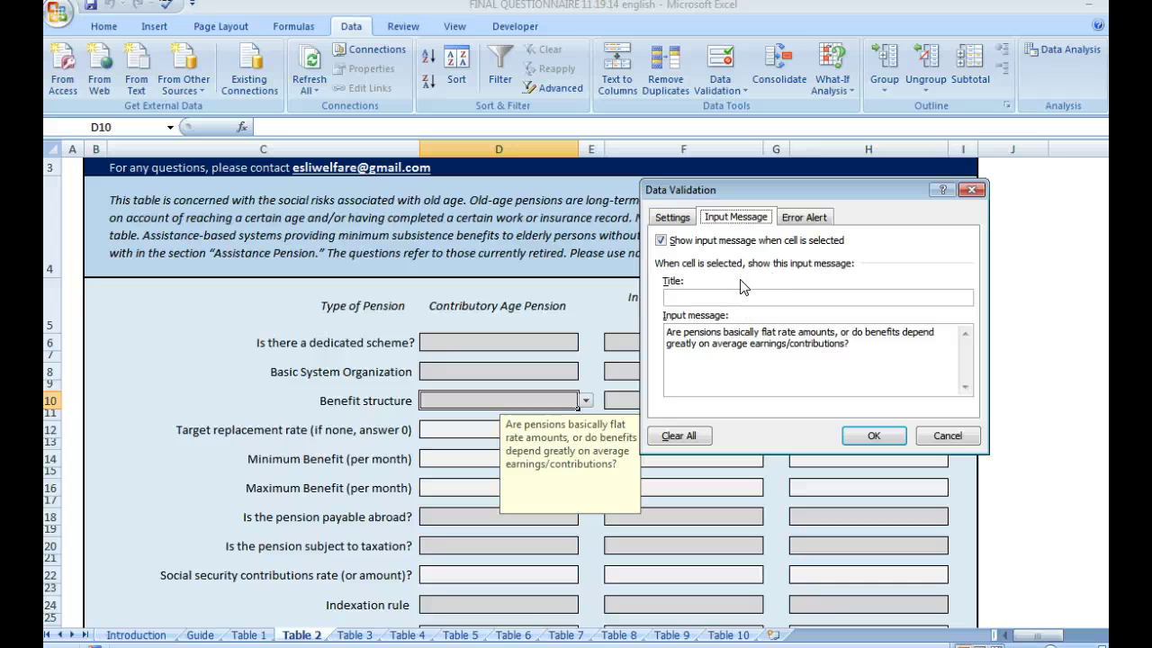
left_click_drag(667, 340, 763, 339)
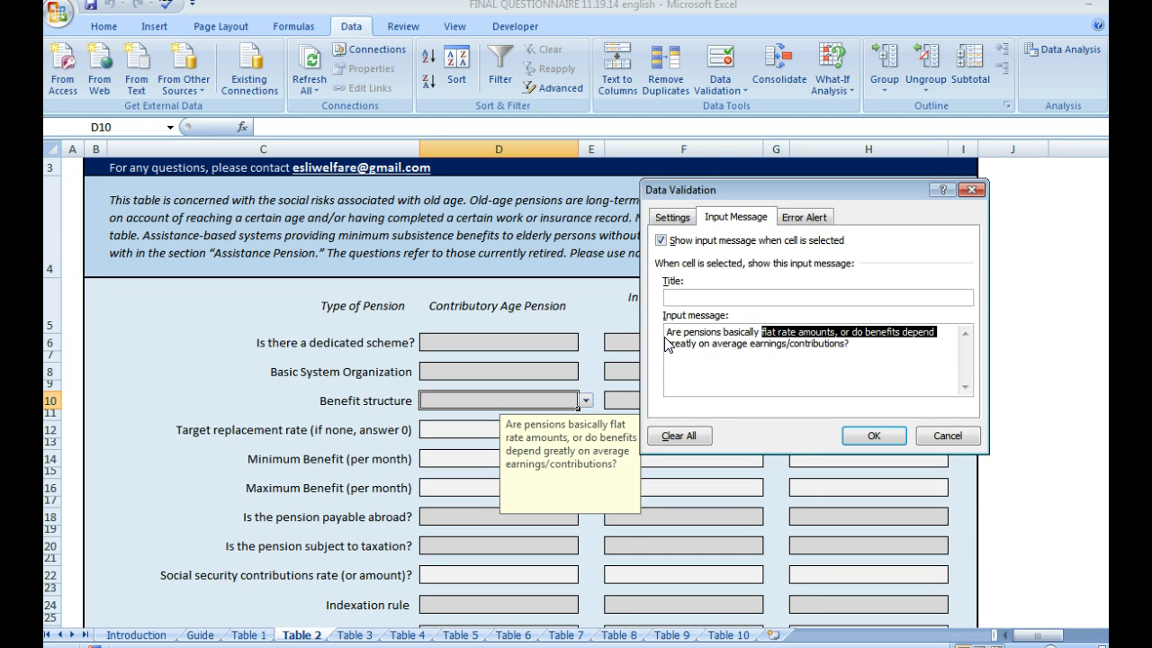
left_click(716, 355)
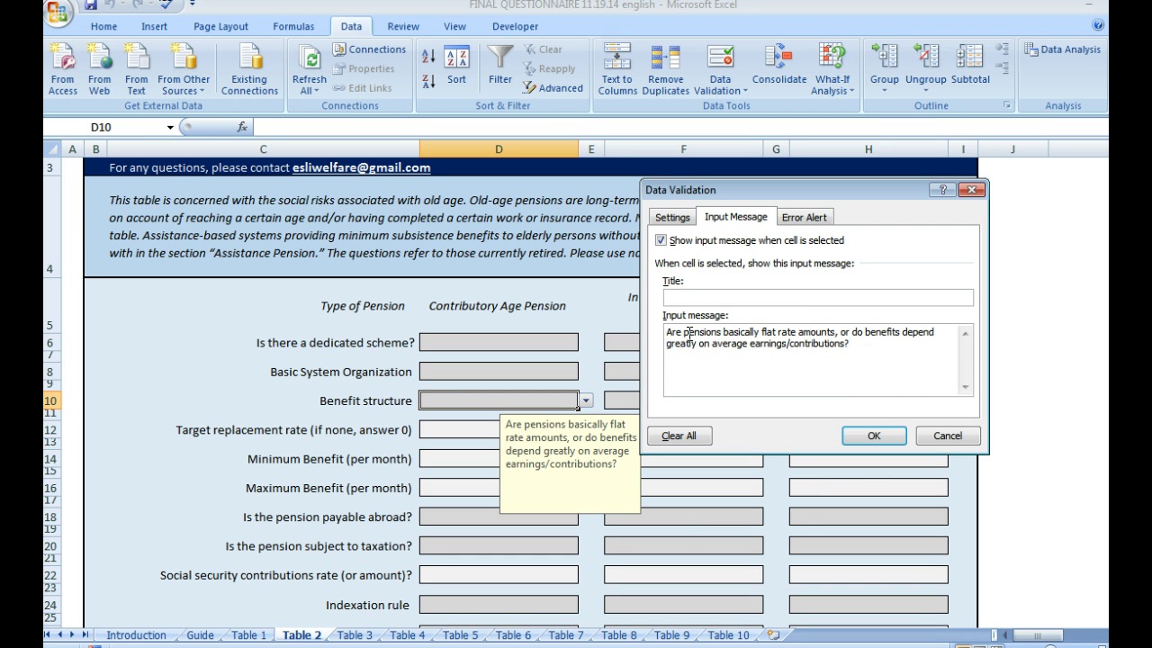
left_click(873, 436)
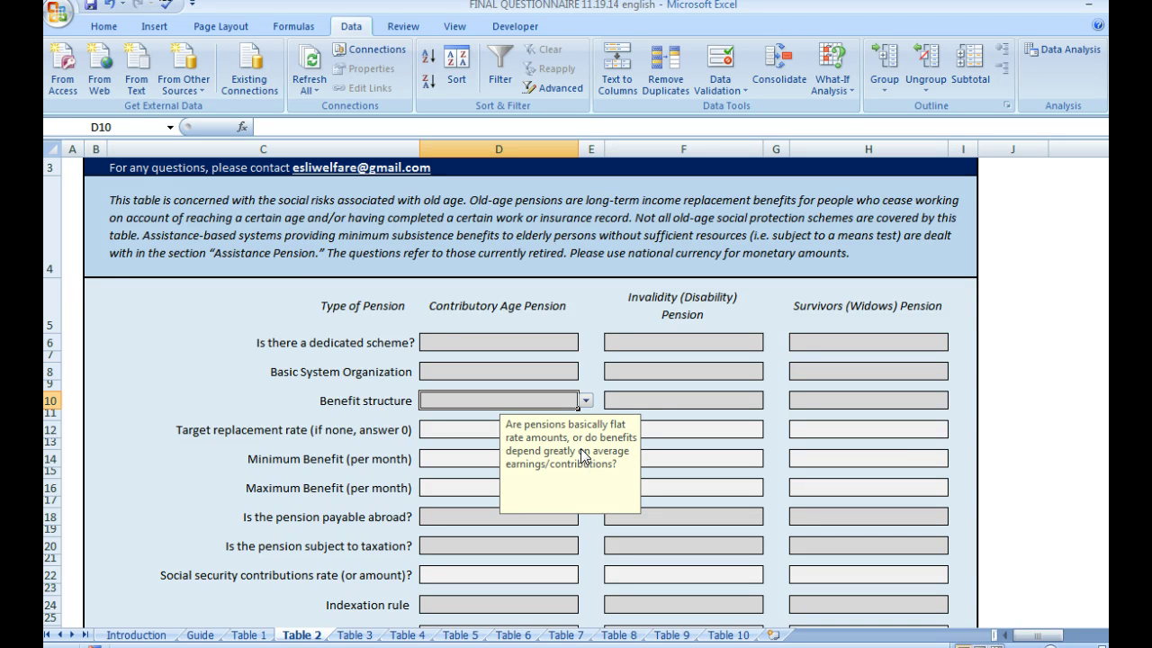
- Replace the input message of the contributory age pension's Benefit structure cell with the sample text "a;sl;slkd;lsakf;;t;kt;lt"
left_click(734, 94)
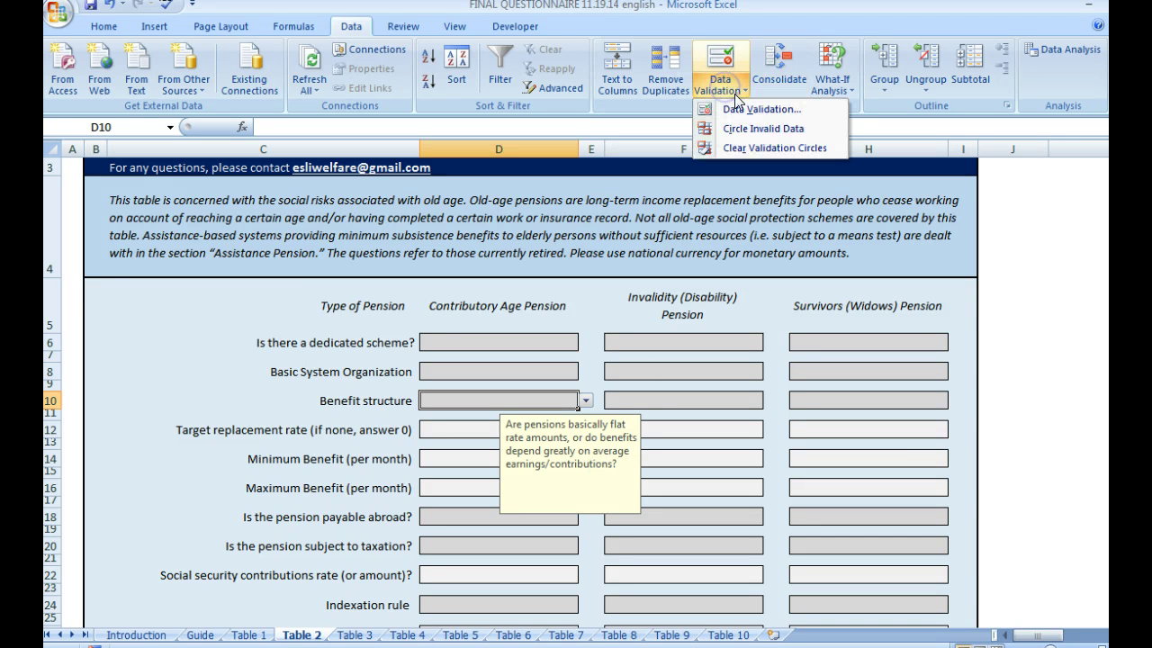
left_click(761, 109)
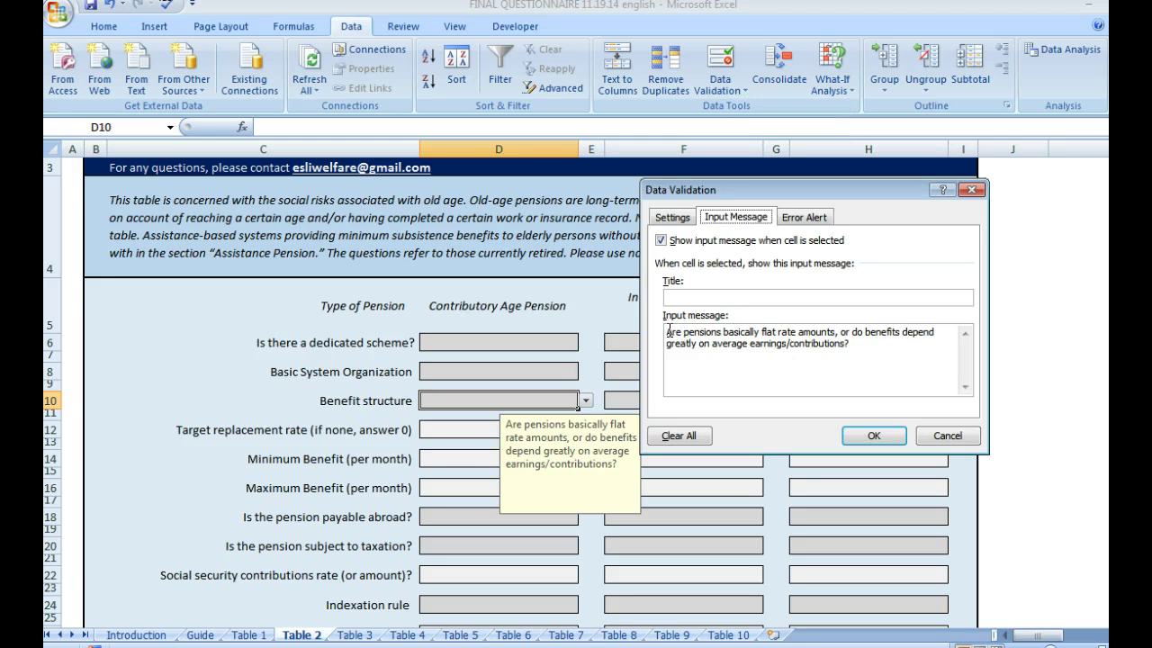
left_click_drag(667, 332, 813, 338)
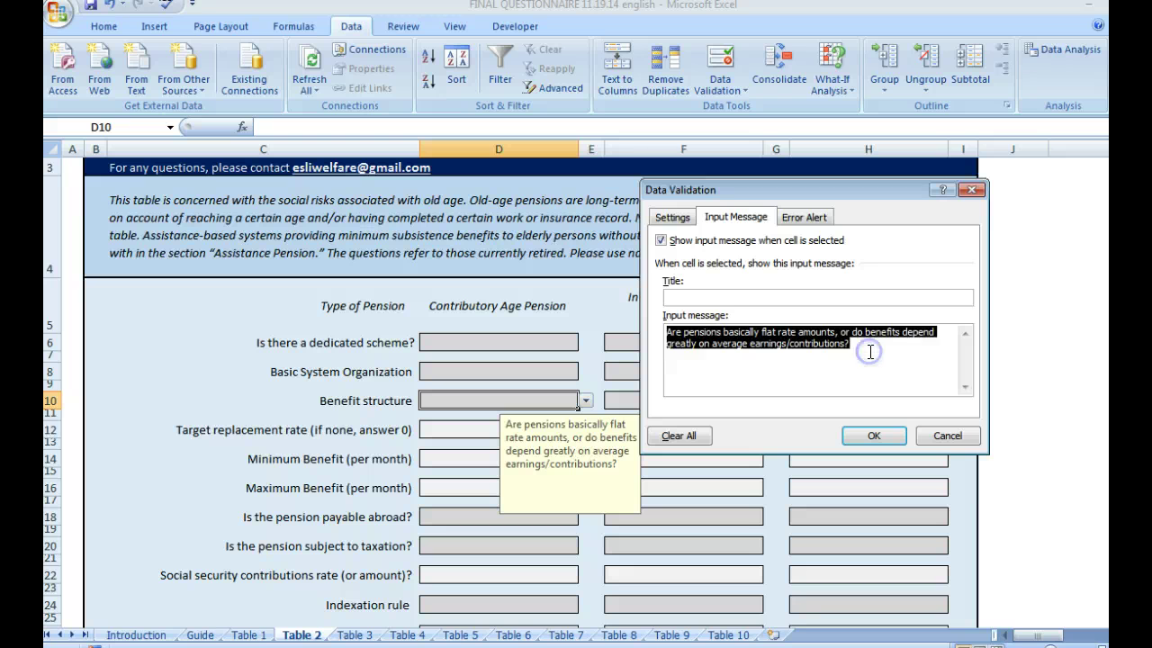
type("a;sl;slkd;lsakf;;t;kt;lt")
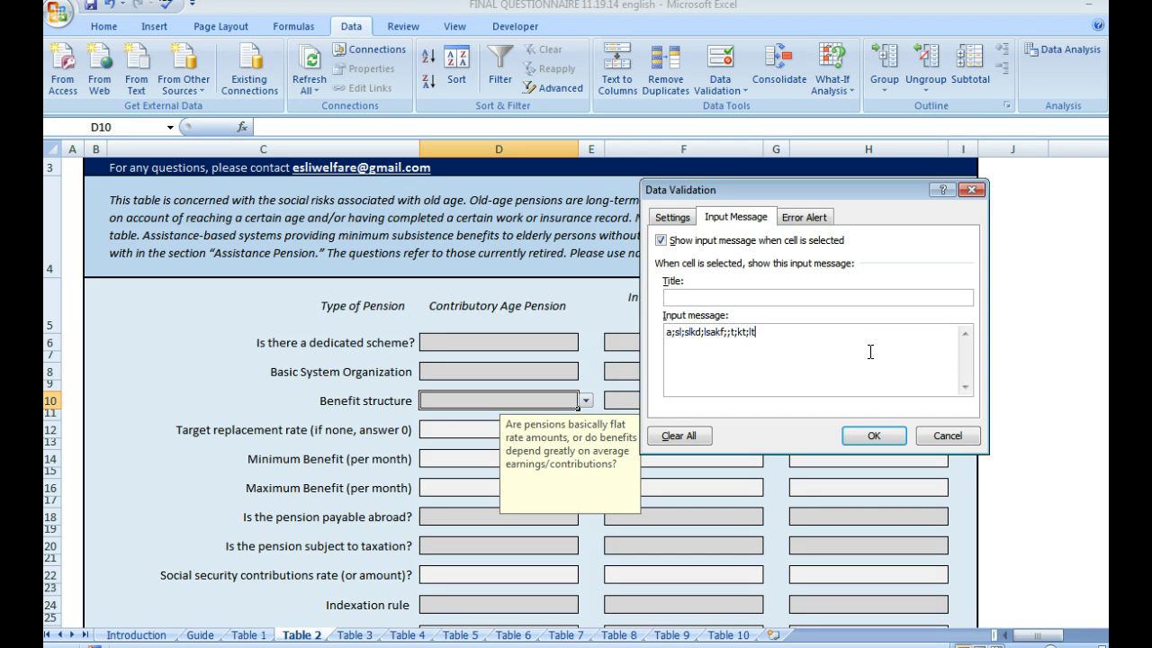
left_click(873, 436)
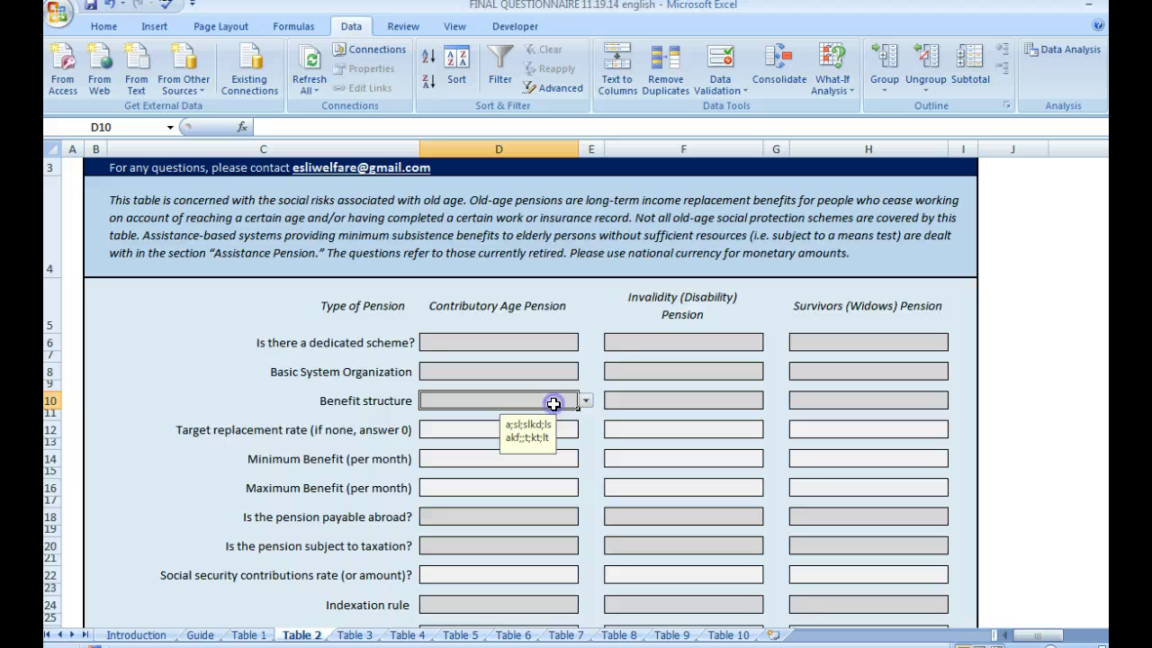
- Review the replaced input message in the cell's Data Validation, highlighting its text, and close without changing it
left_click(705, 90)
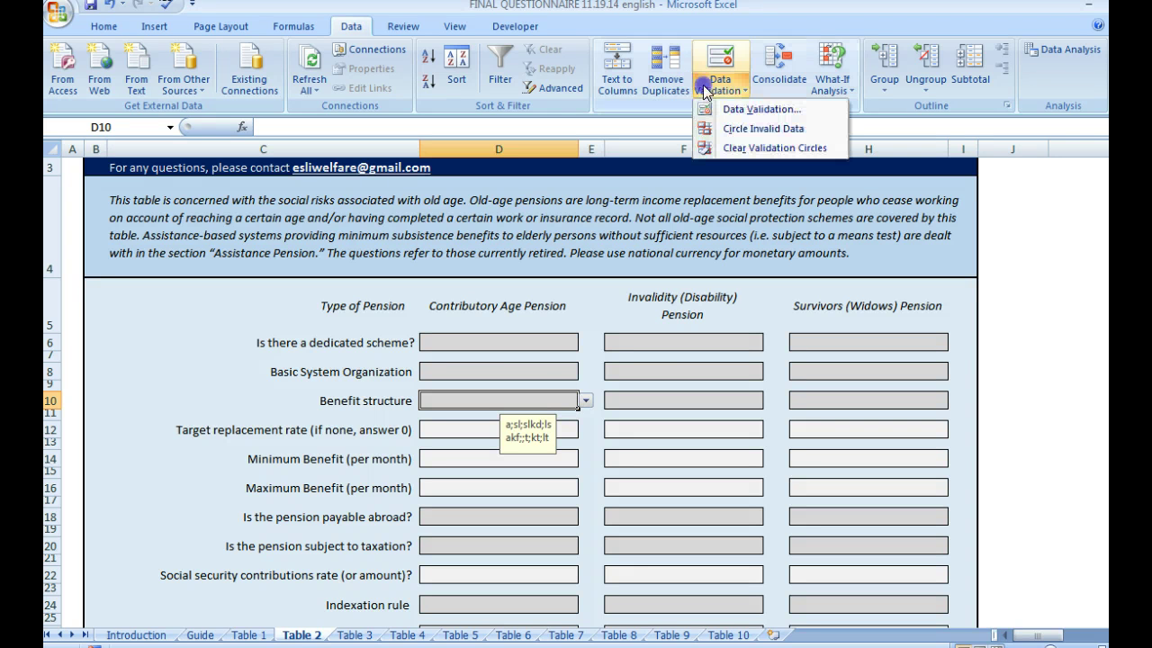
left_click(729, 109)
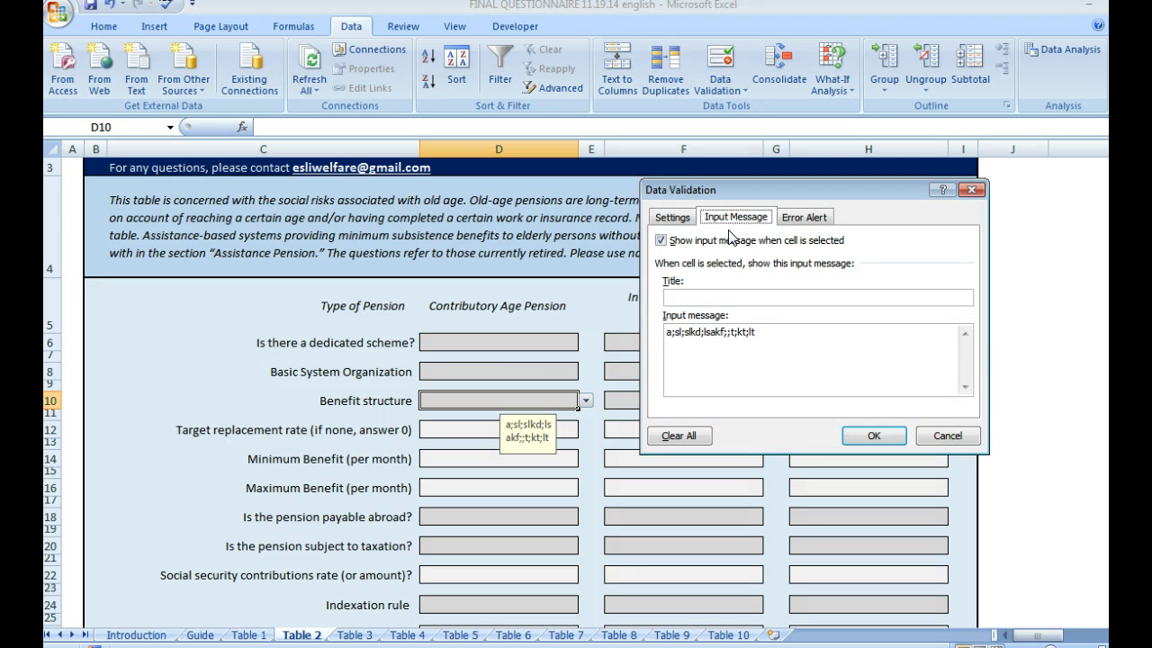
left_click(766, 345)
left_click_drag(766, 345, 666, 332)
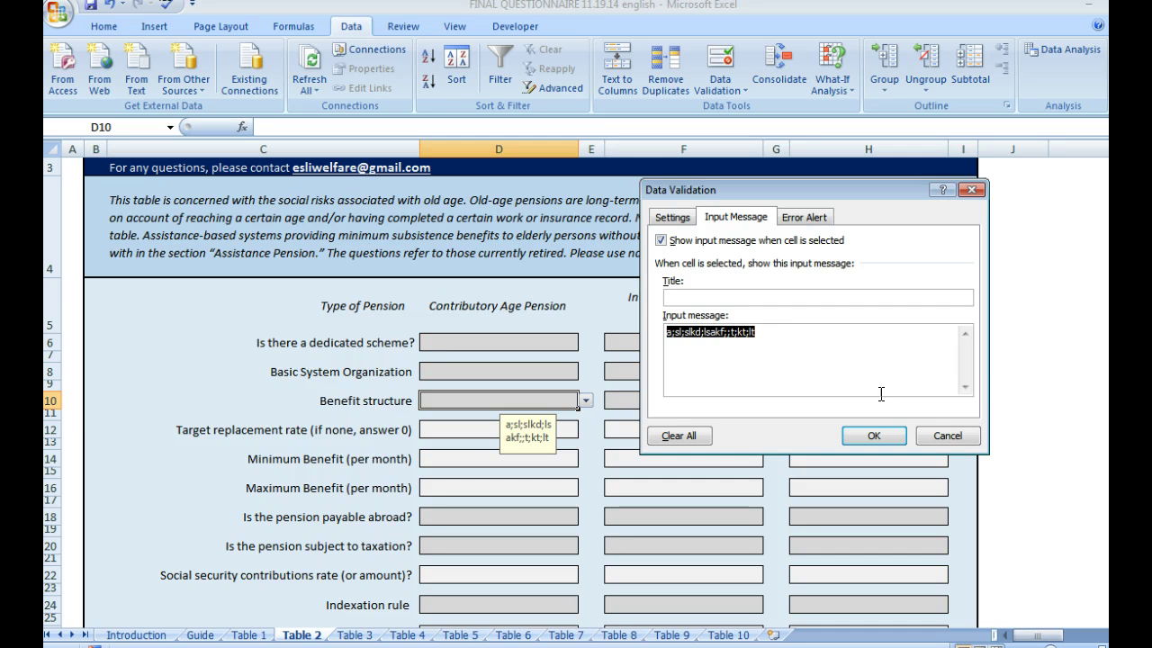
left_click(946, 435)
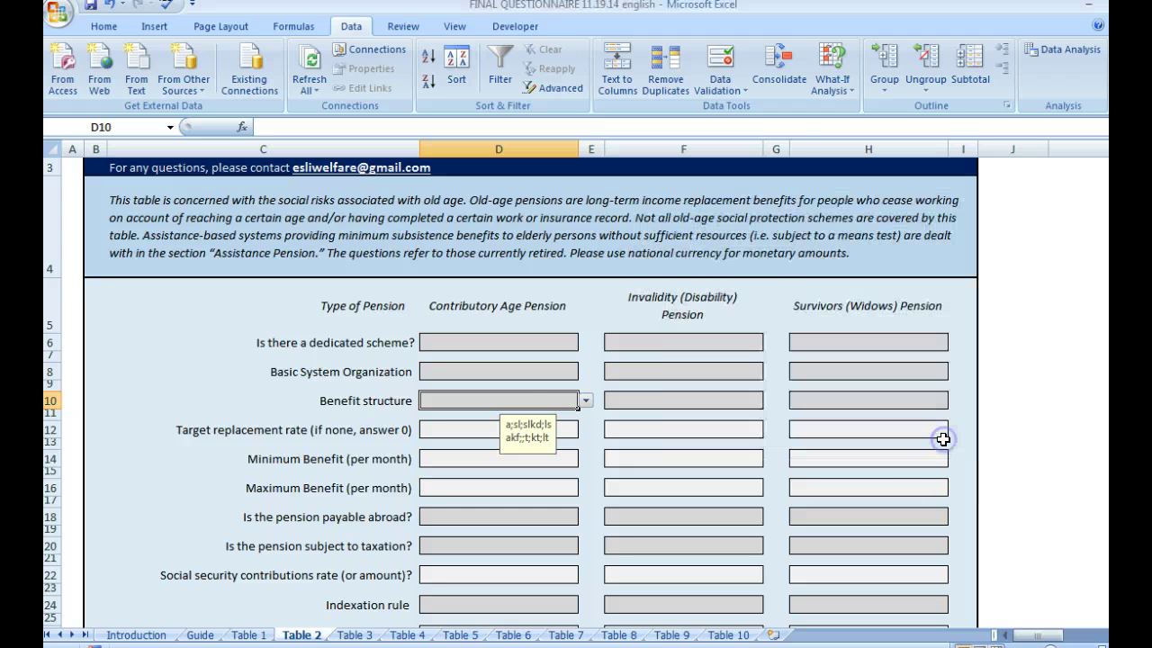
- Copy the contributory age pension's Benefit structure cell, including its help note and answer list, onto the invalidity pension's cell in the same row
right_click(511, 402)
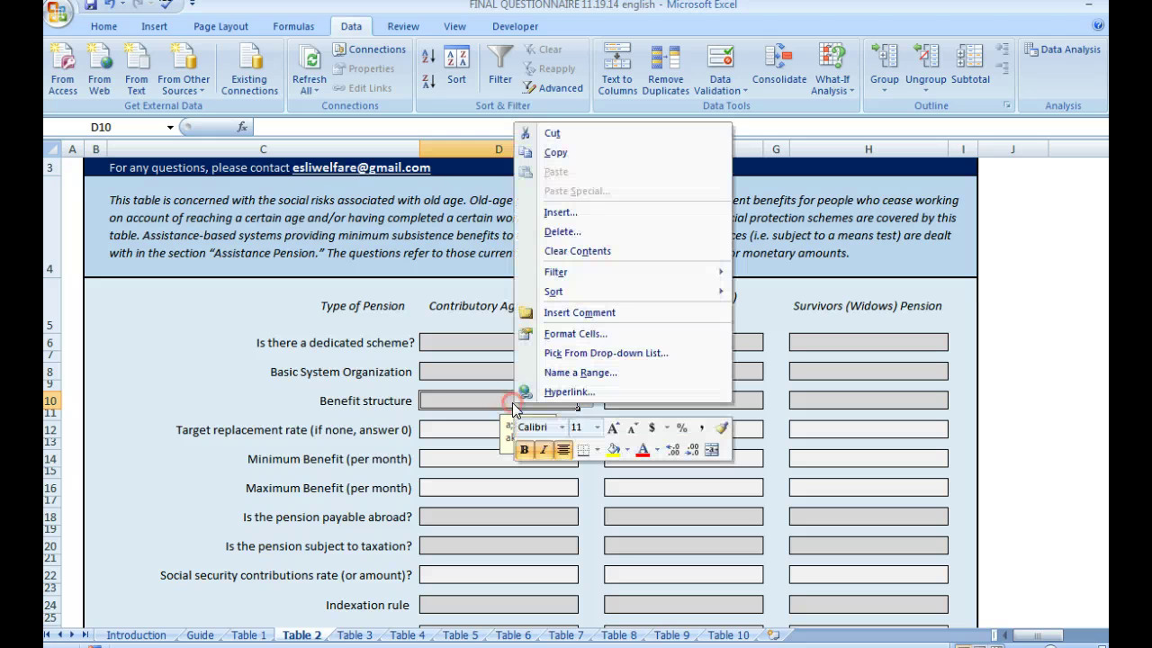
left_click(581, 153)
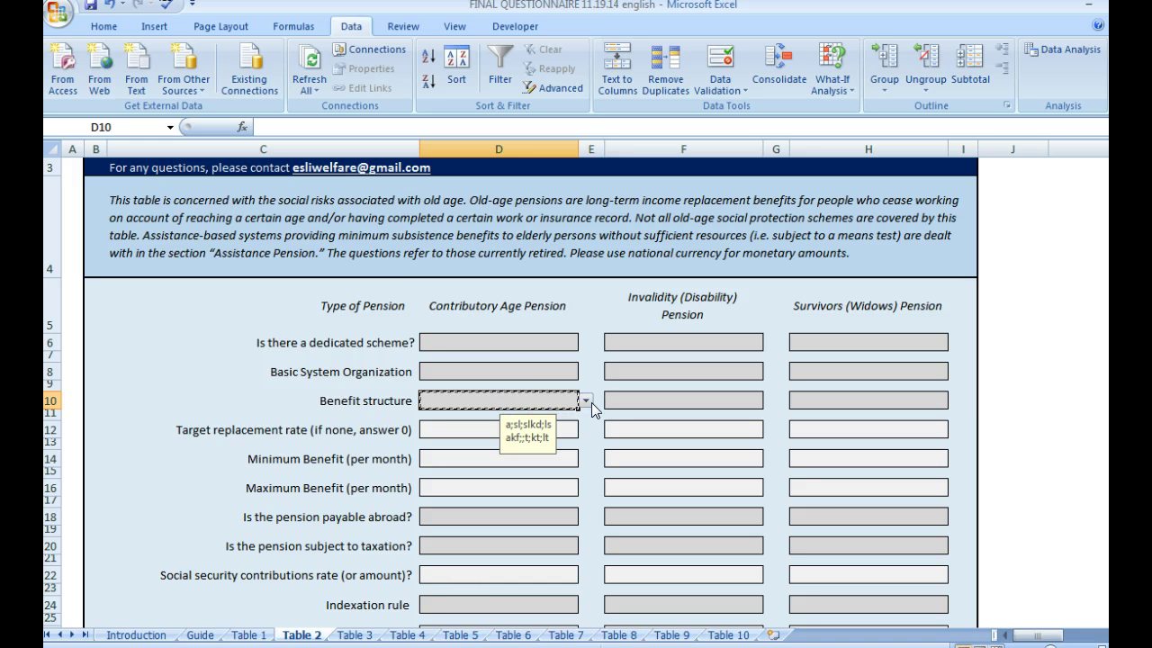
right_click(621, 402)
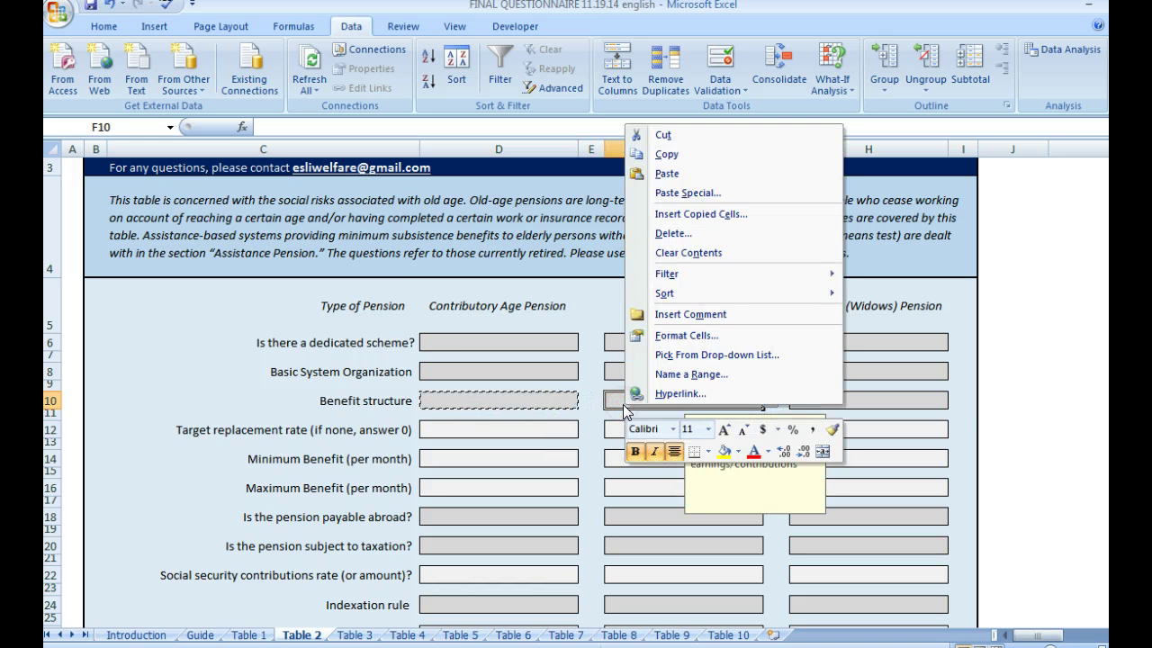
left_click(622, 404)
left_click(569, 399)
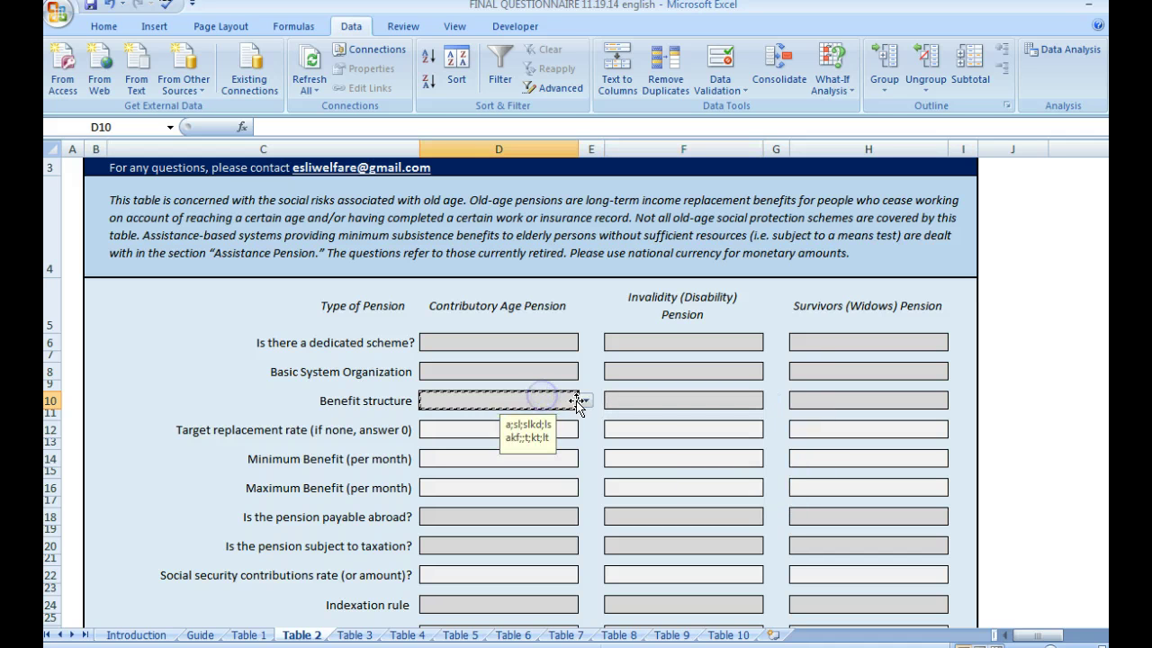
left_click(586, 403)
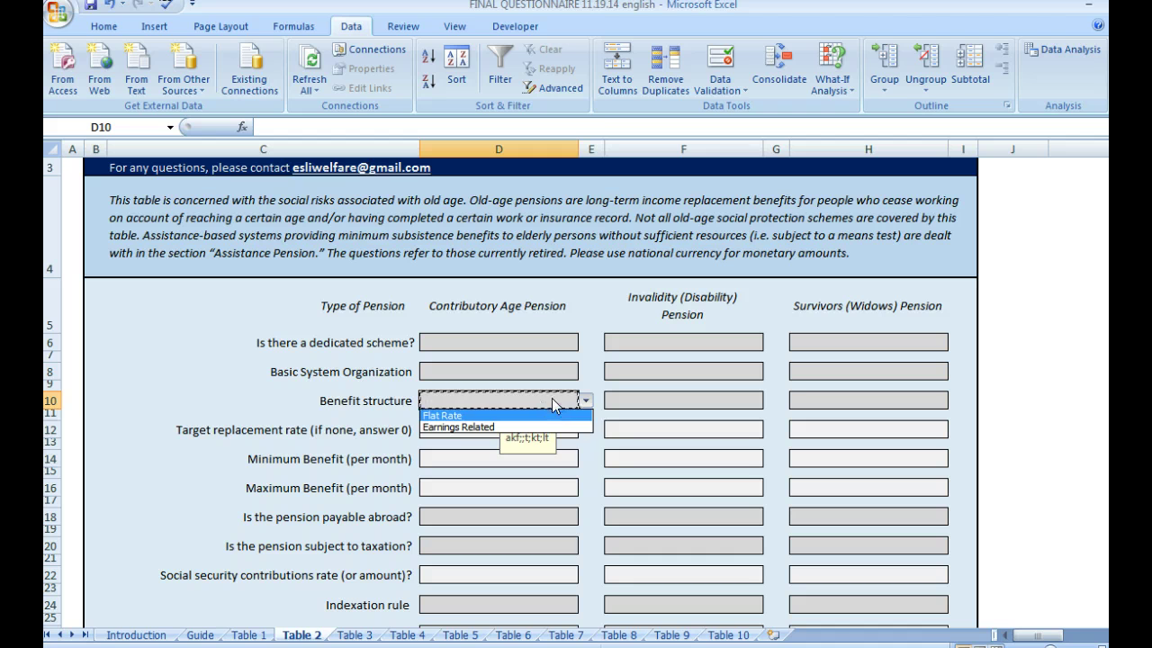
left_click(551, 398)
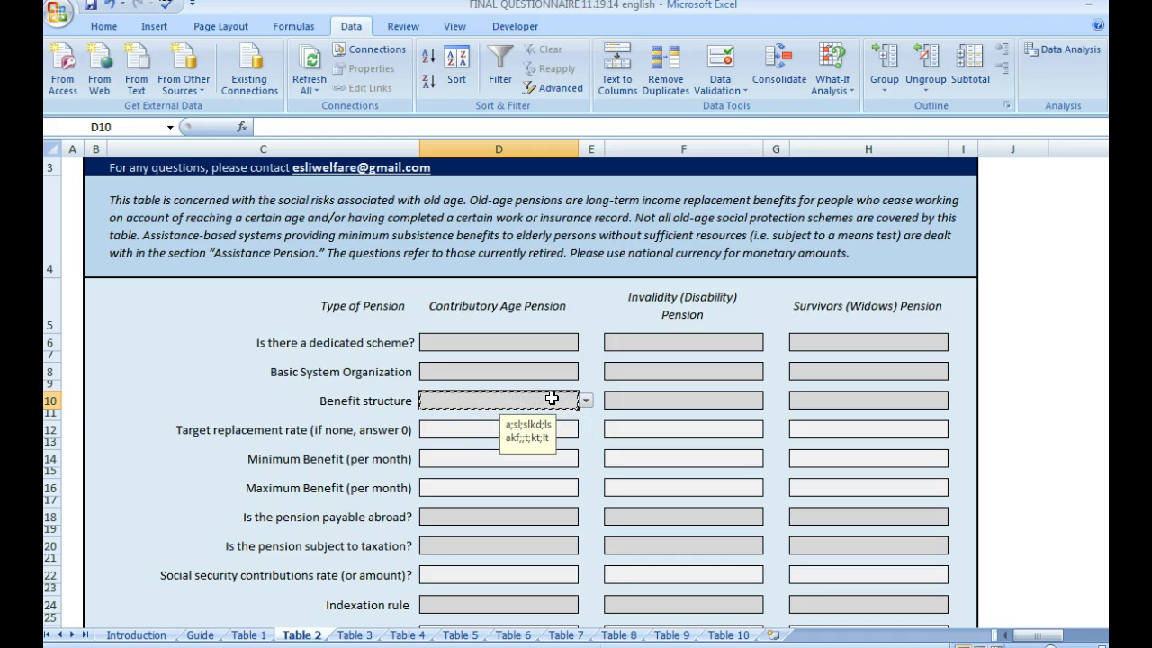
left_click(616, 400)
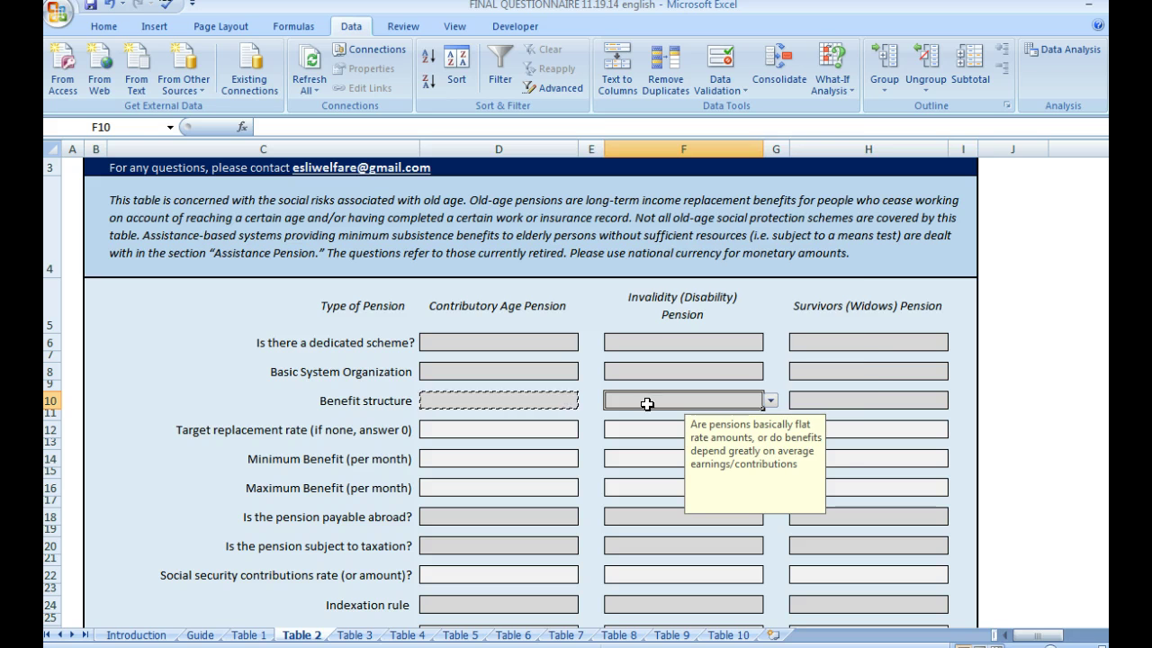
right_click(647, 404)
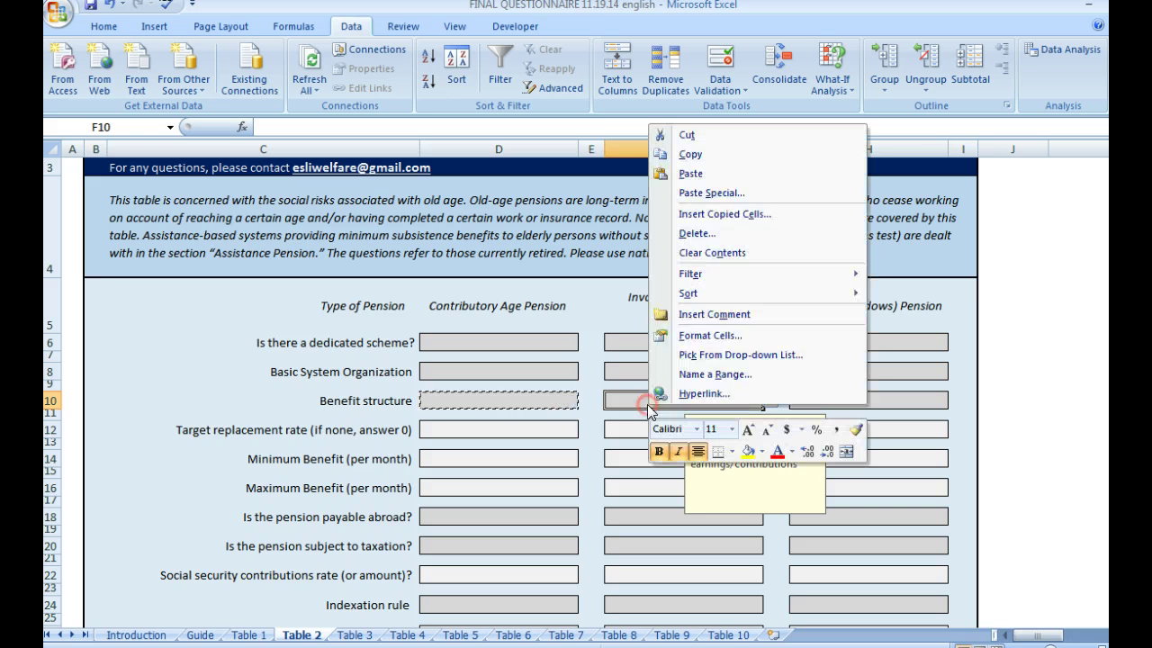
left_click(735, 173)
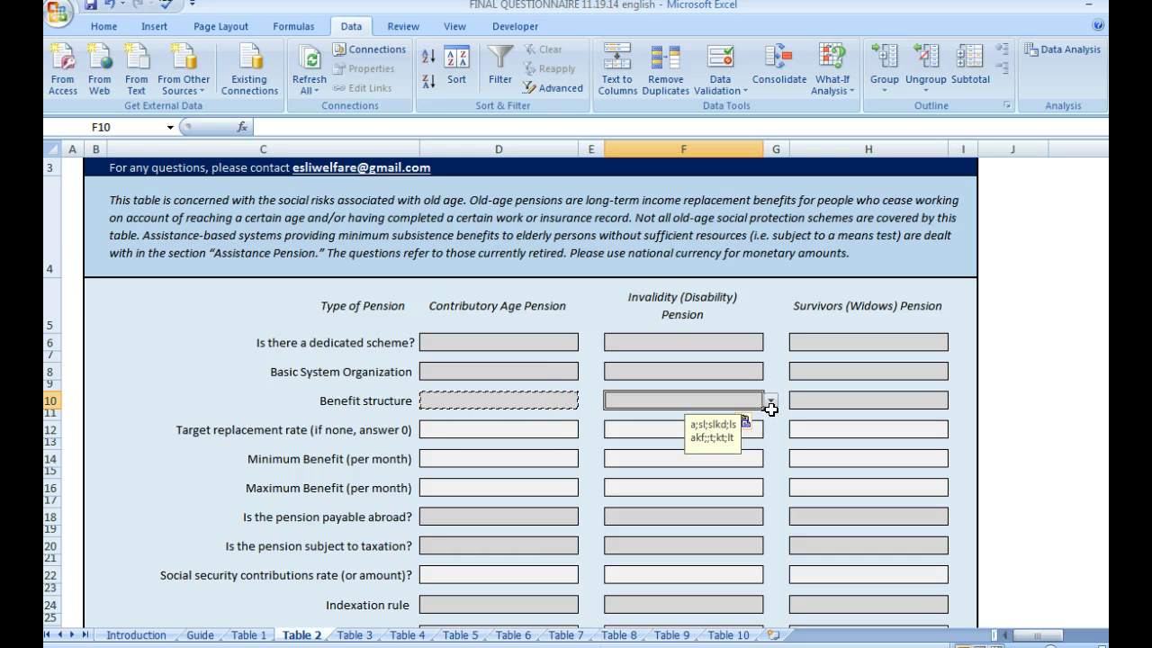
- Recheck the help note on the contributory age pension's Benefit structure cell
left_click(566, 395)
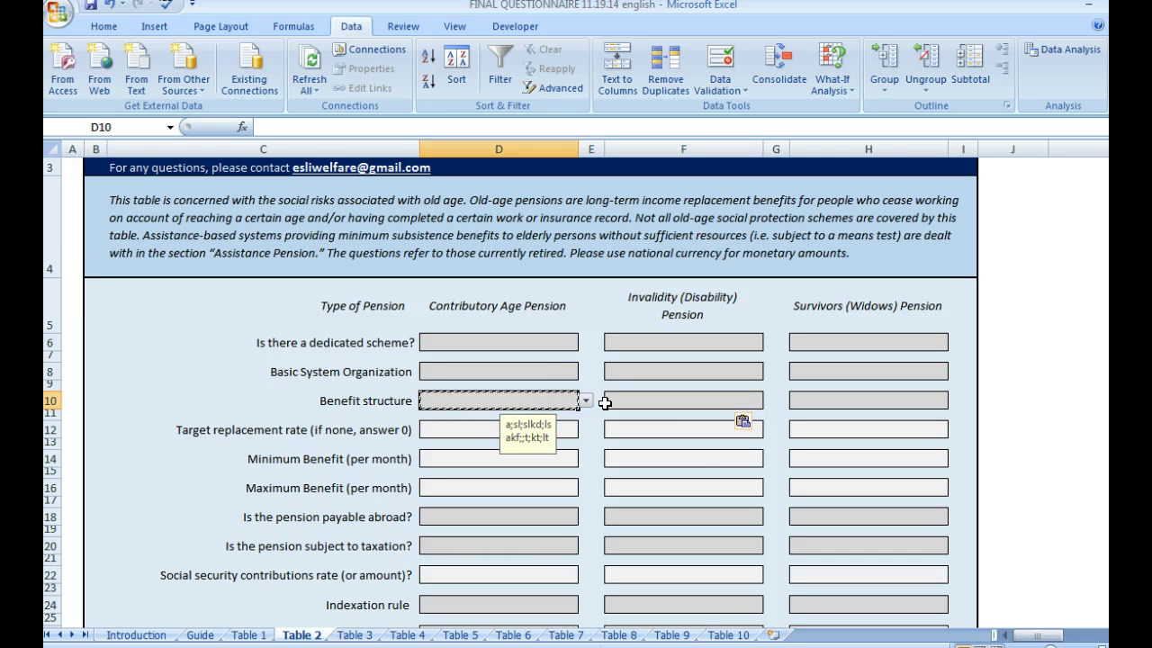
middle_click(564, 397)
middle_click(566, 396)
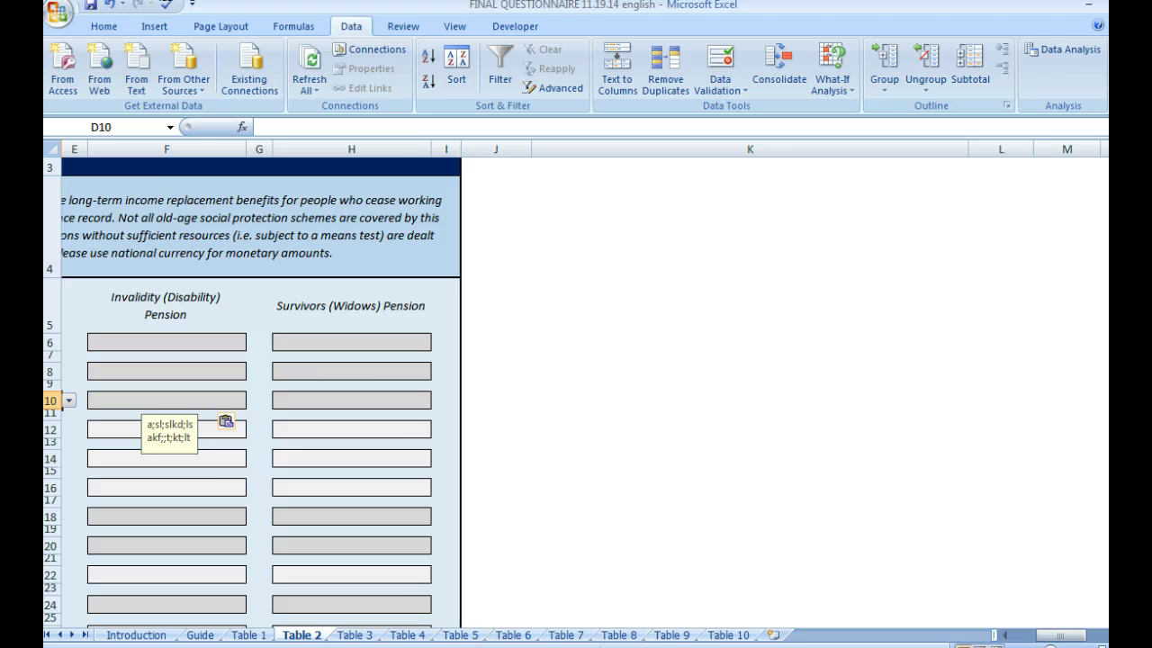
- Check the answer list on the invalidity pension's Benefit structure cell and the help note on the contributory age pension's Minimum Benefit cell
left_click(1025, 635)
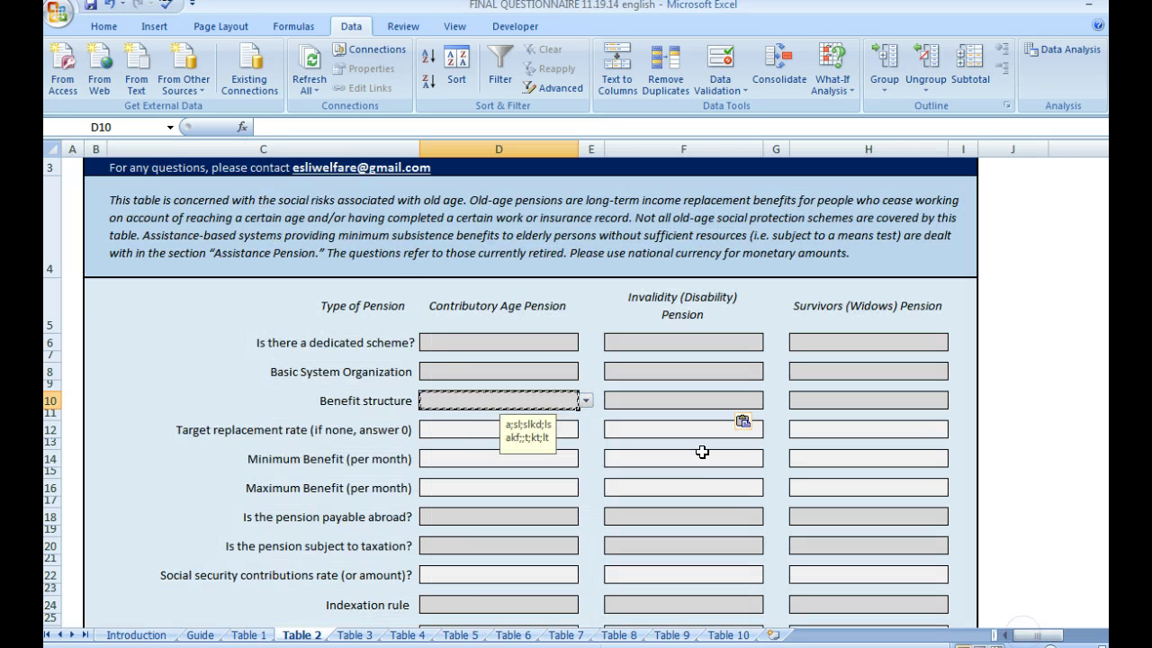
left_click(723, 400)
left_click(770, 401)
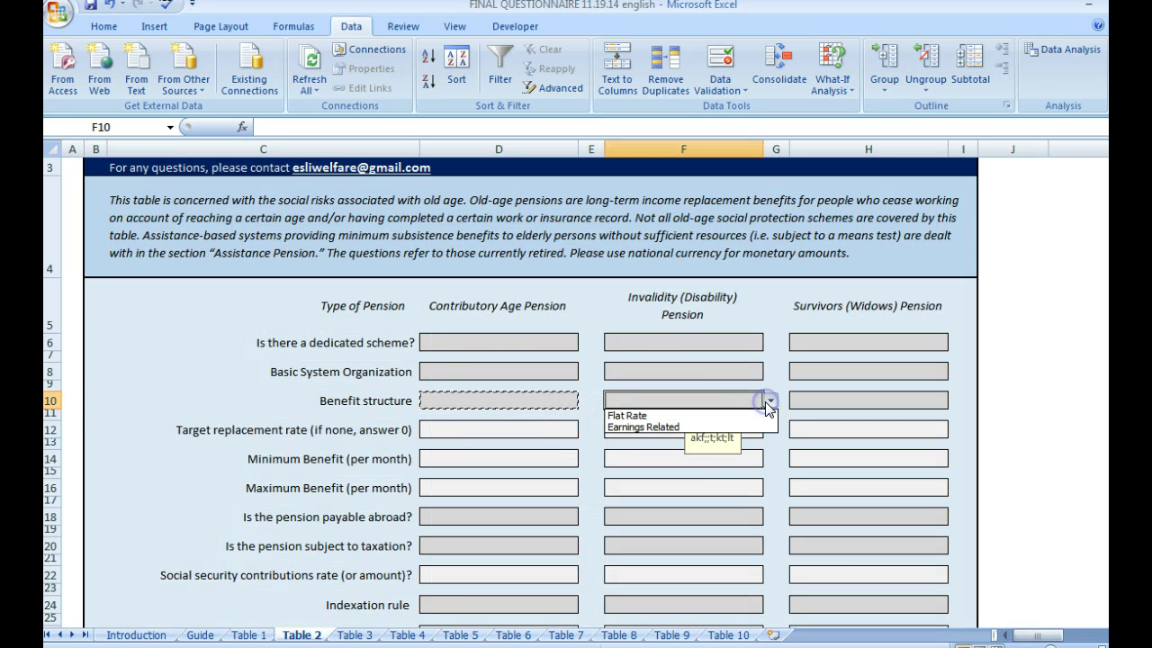
left_click(770, 401)
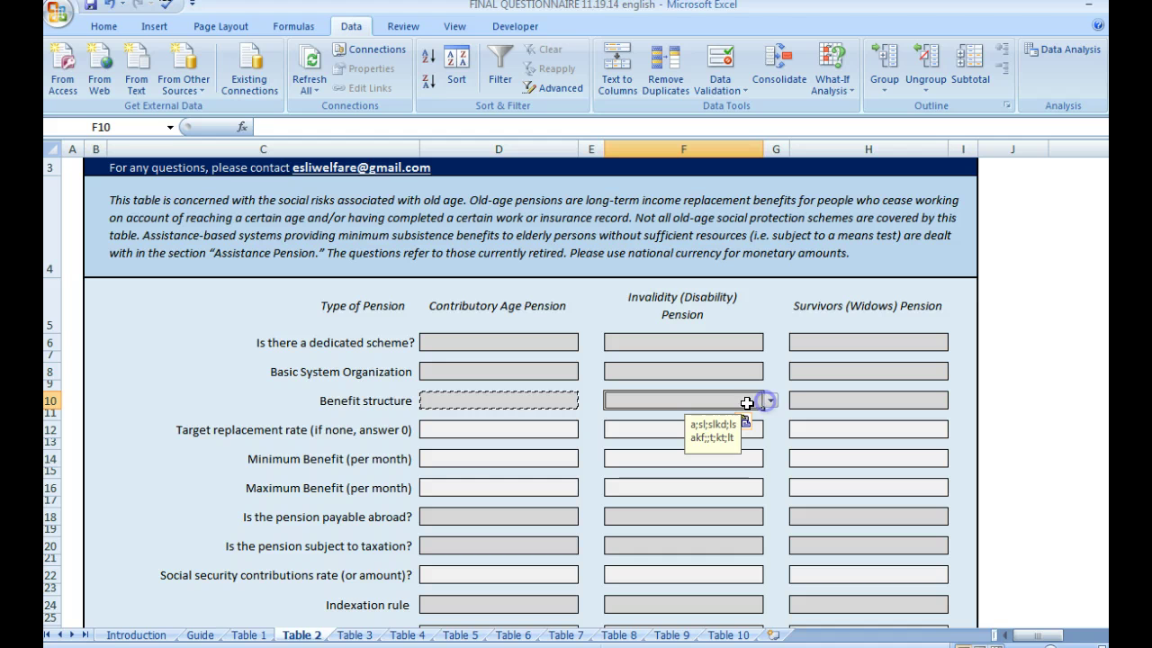
left_click(493, 460)
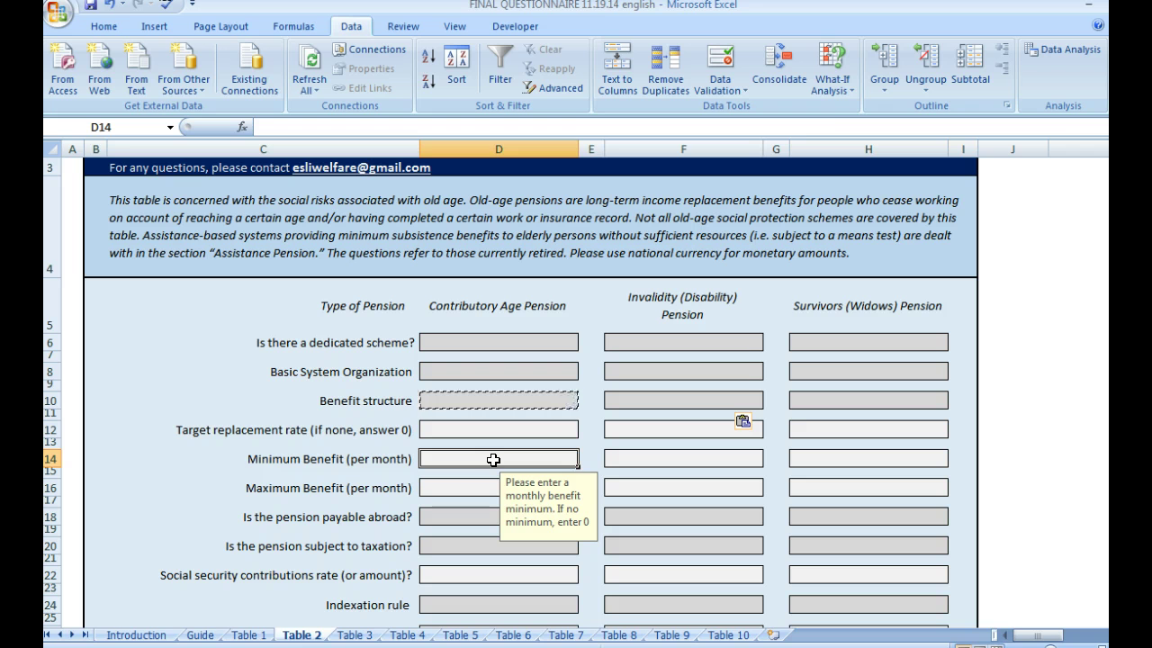
- Try pasting the copied Benefit structure cell into blank cell J10 outside the table, check its answer list, and undo the paste
left_click(1023, 396)
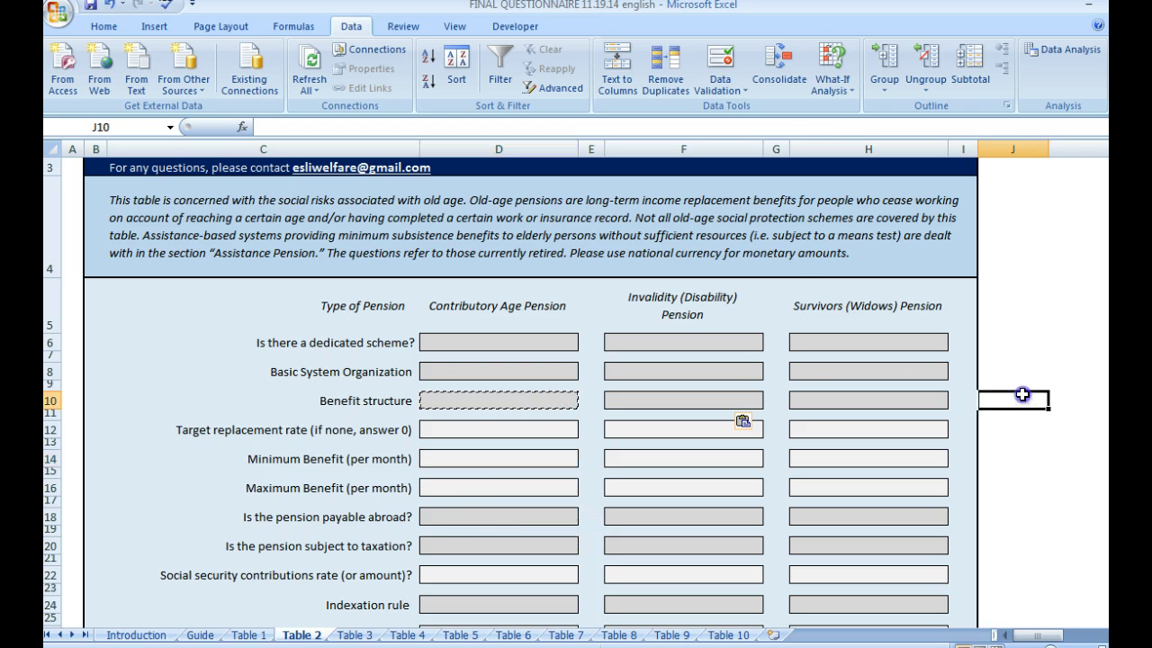
right_click(1023, 394)
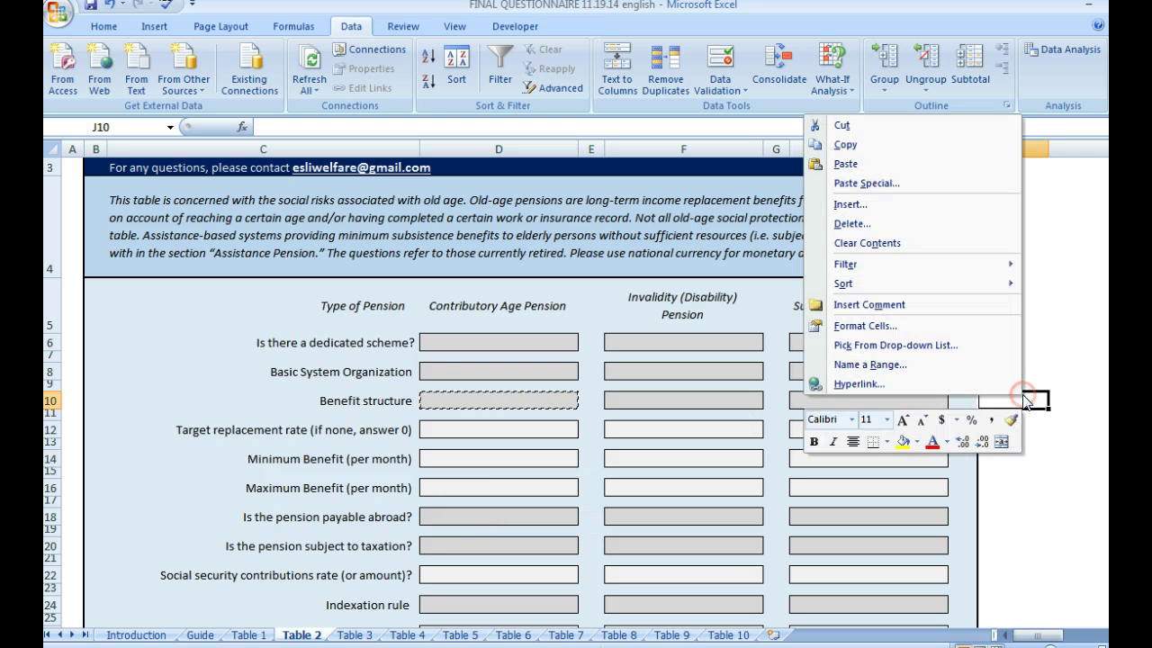
left_click(897, 161)
left_click(1002, 455)
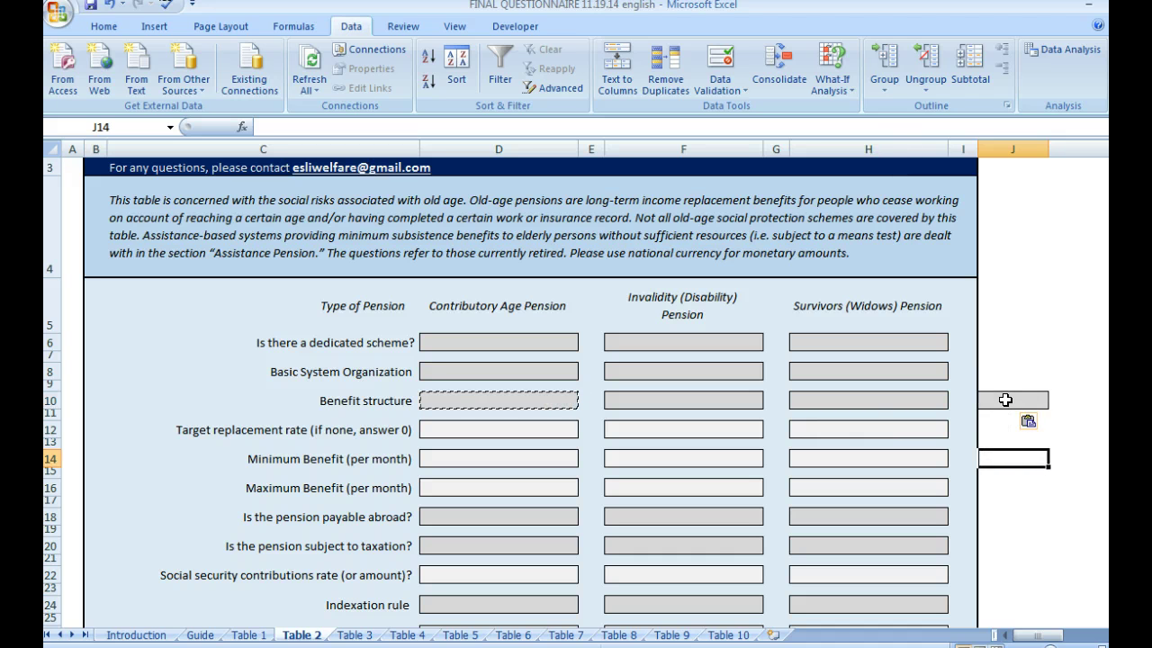
left_click(1005, 400)
left_click(1055, 400)
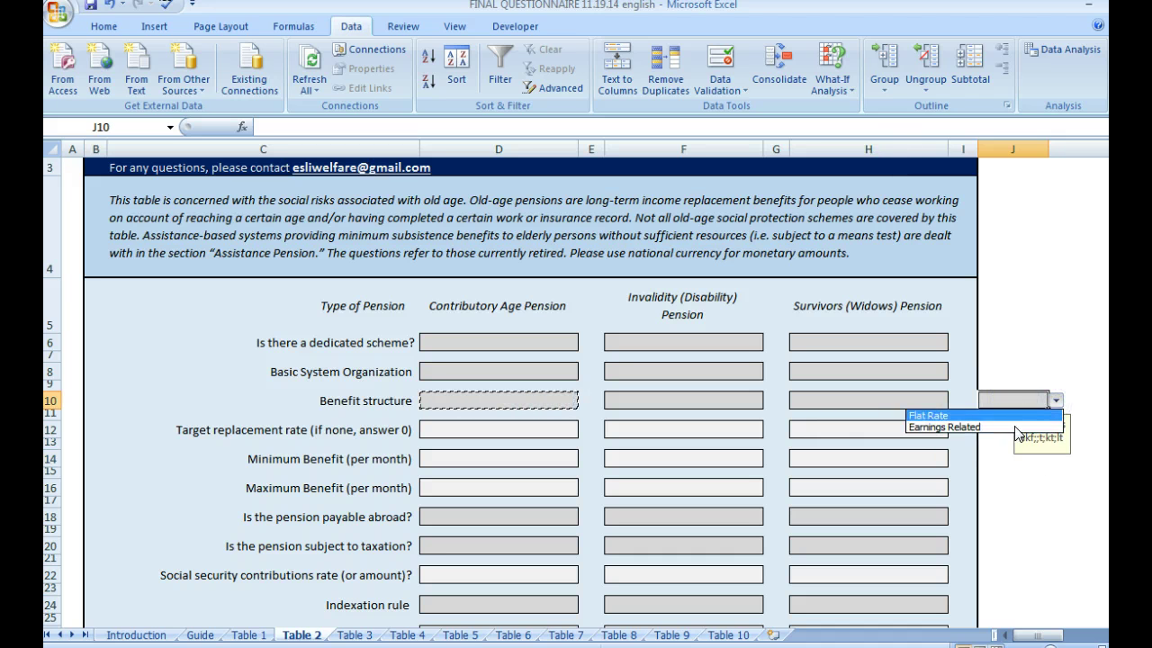
left_click(1034, 443)
left_click(1034, 444)
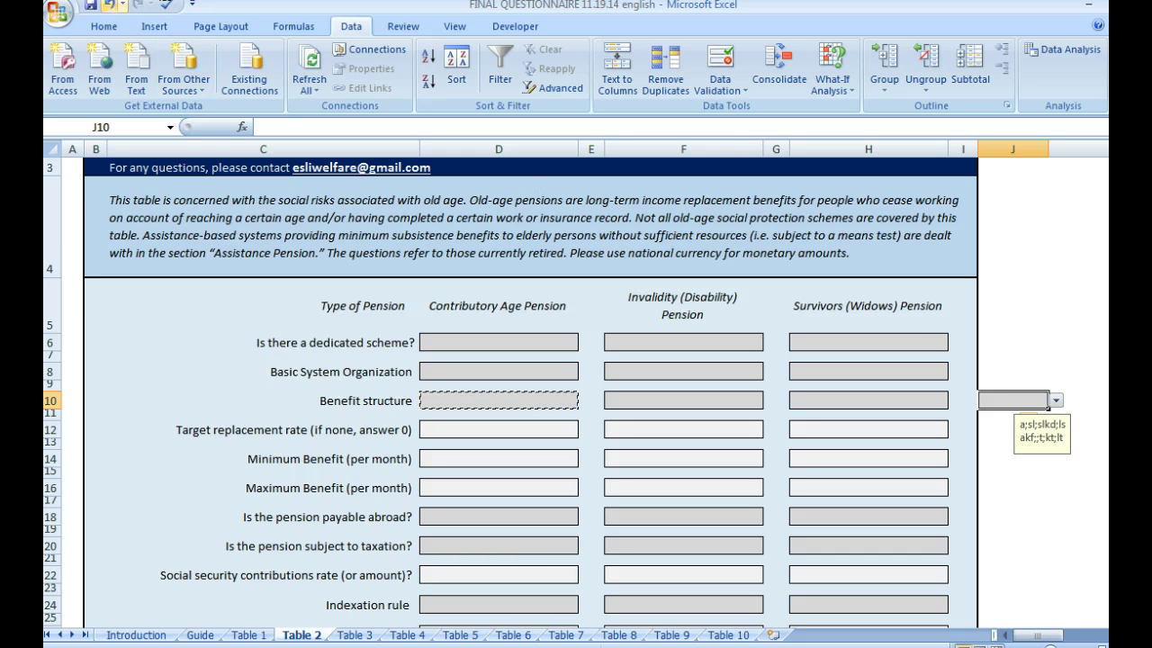
left_click(107, 7)
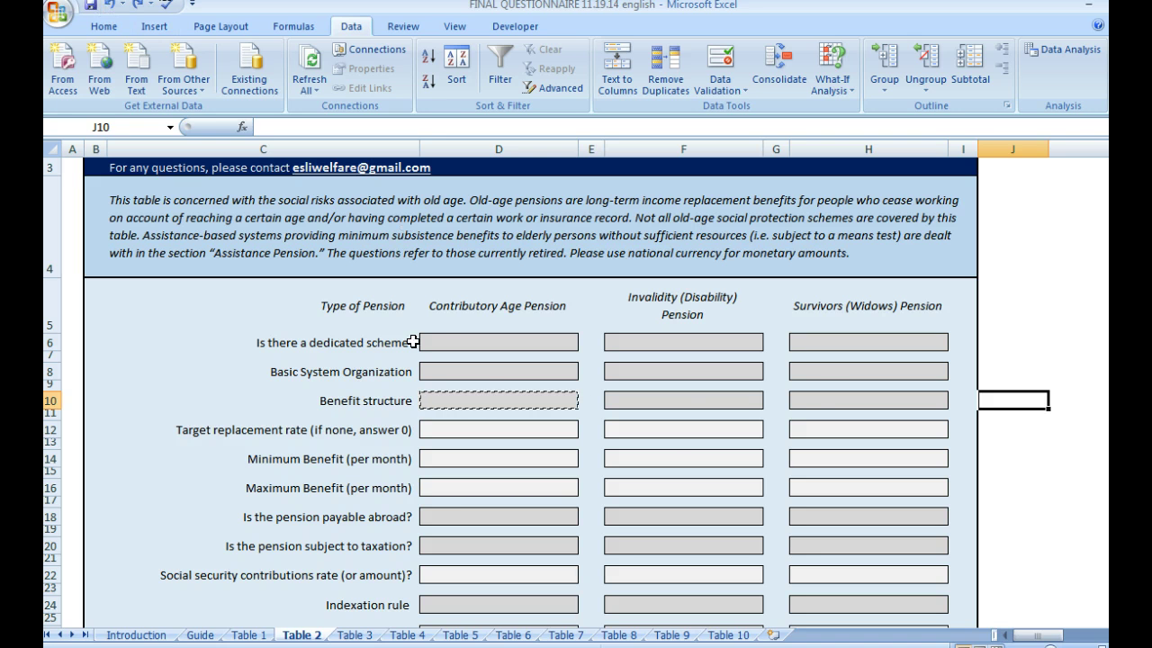
- Examine the help notes on the survivors pension's Benefit structure cell and the Target replacement rate cells across the three pension types
left_click(822, 398)
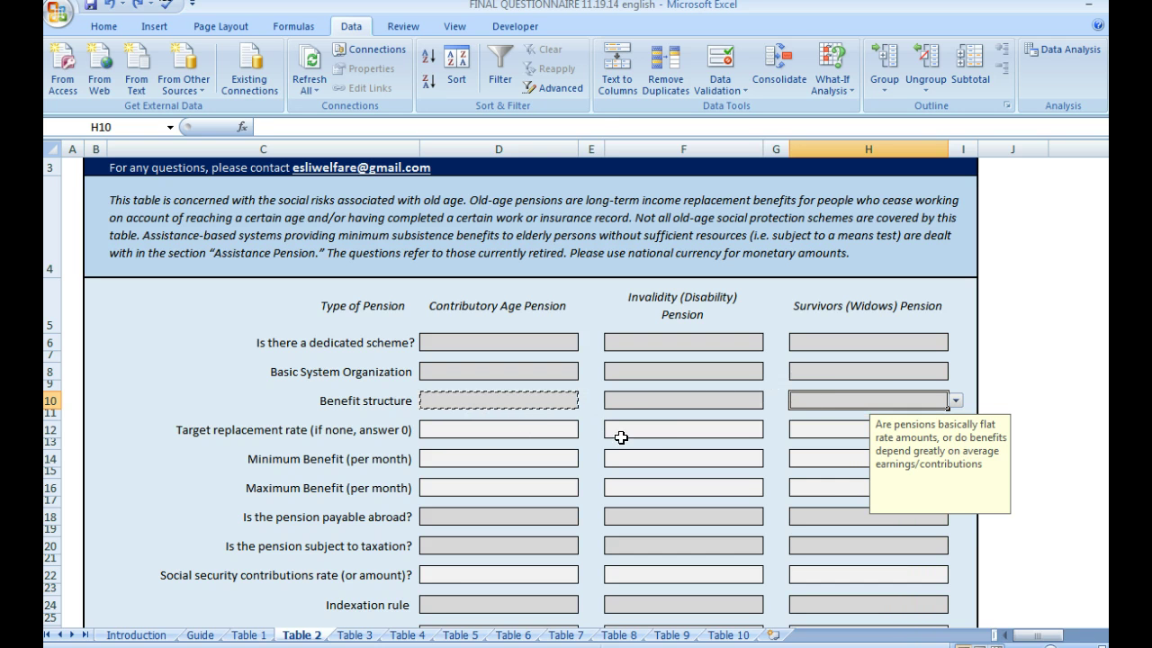
left_click(519, 429)
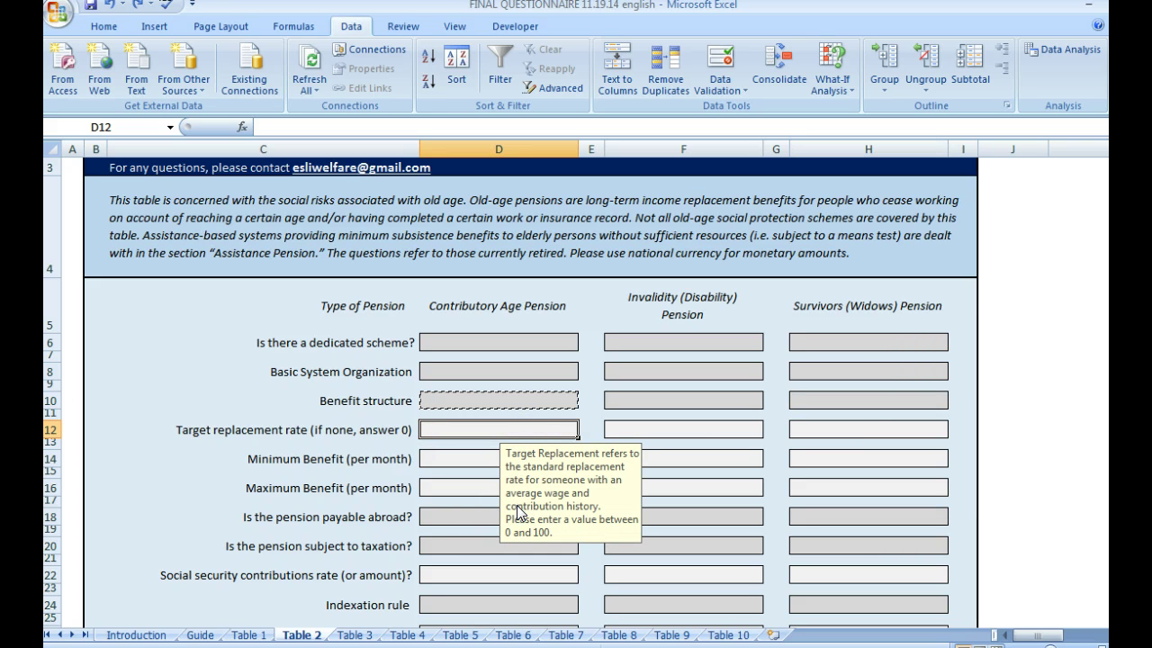
left_click(637, 427)
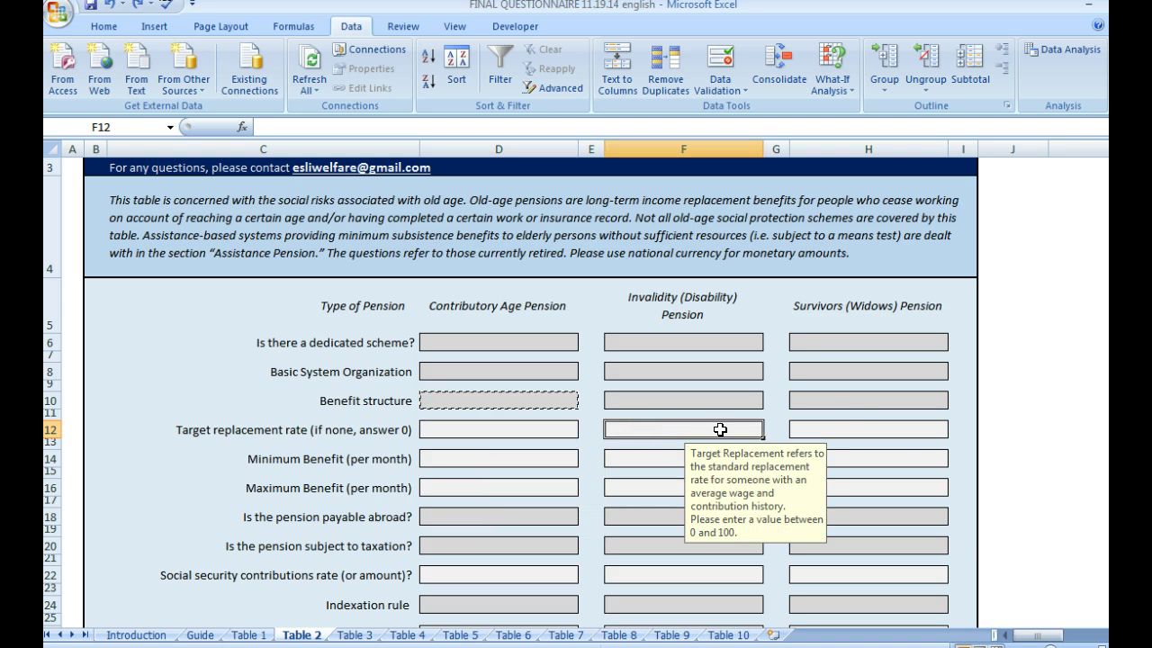
left_click(846, 421)
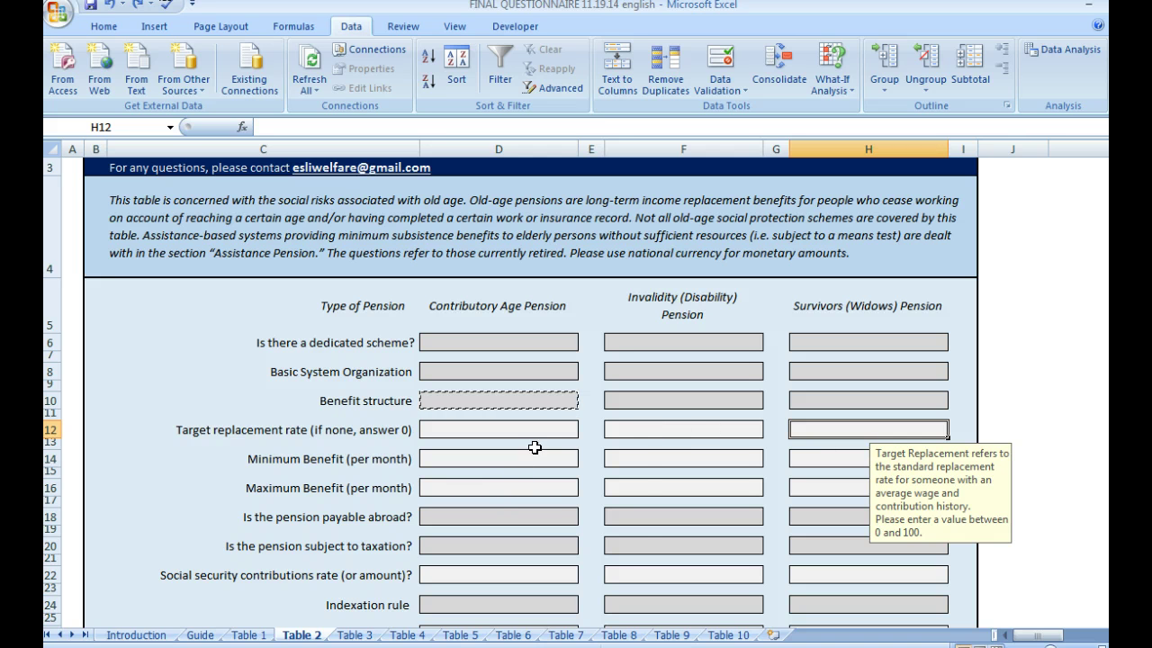
left_click(561, 431)
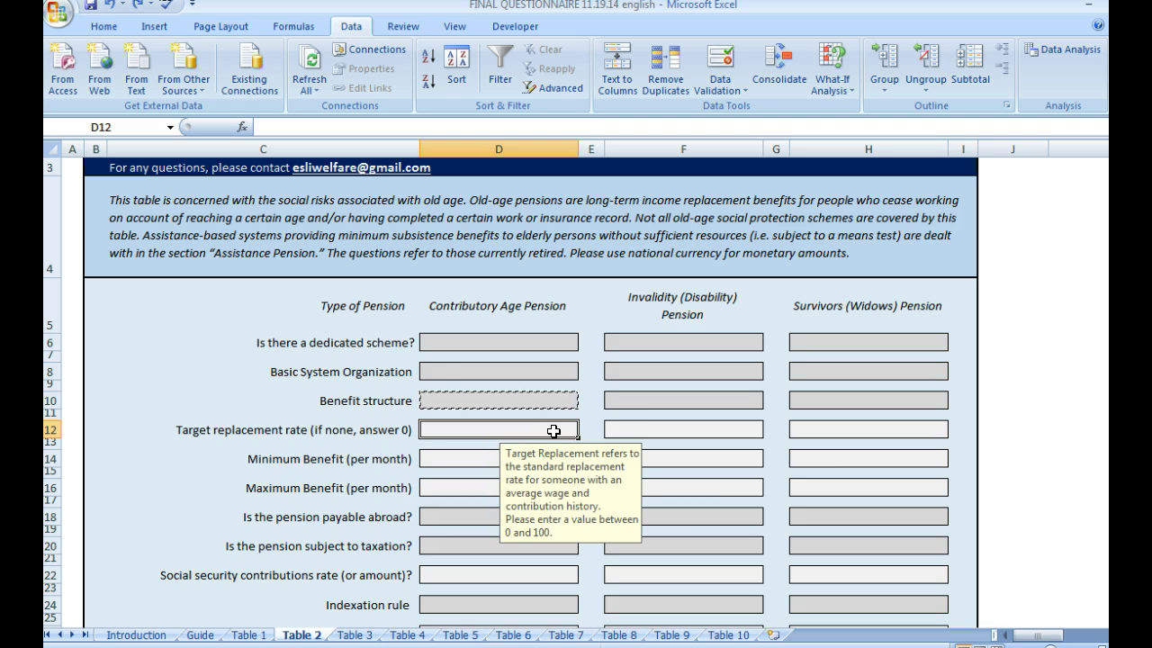
left_click(645, 423)
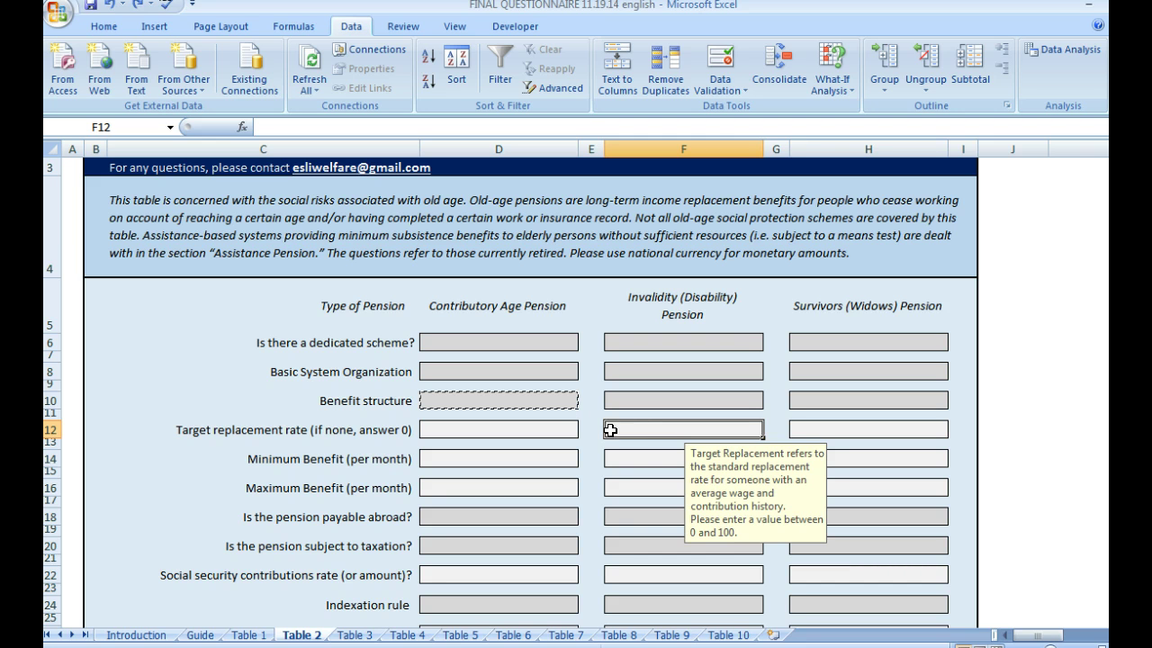
left_click(552, 424)
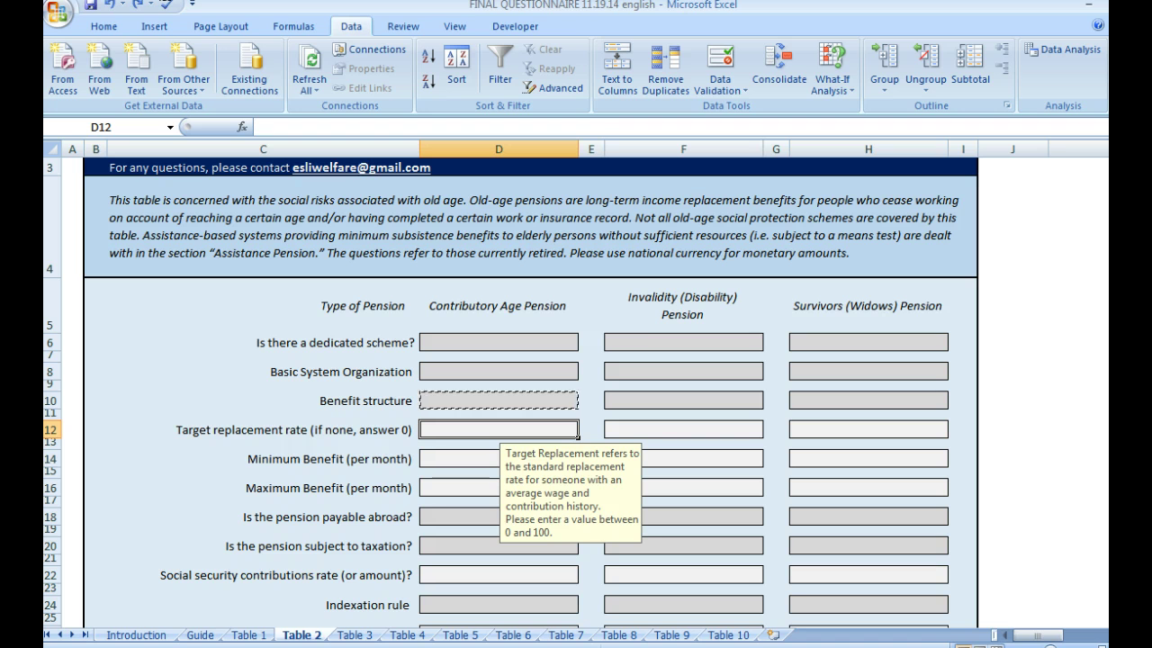
- Check the taxation cells and the Maximum Benefit cells for help notes across the three pension types
left_click(463, 544)
left_click(638, 541)
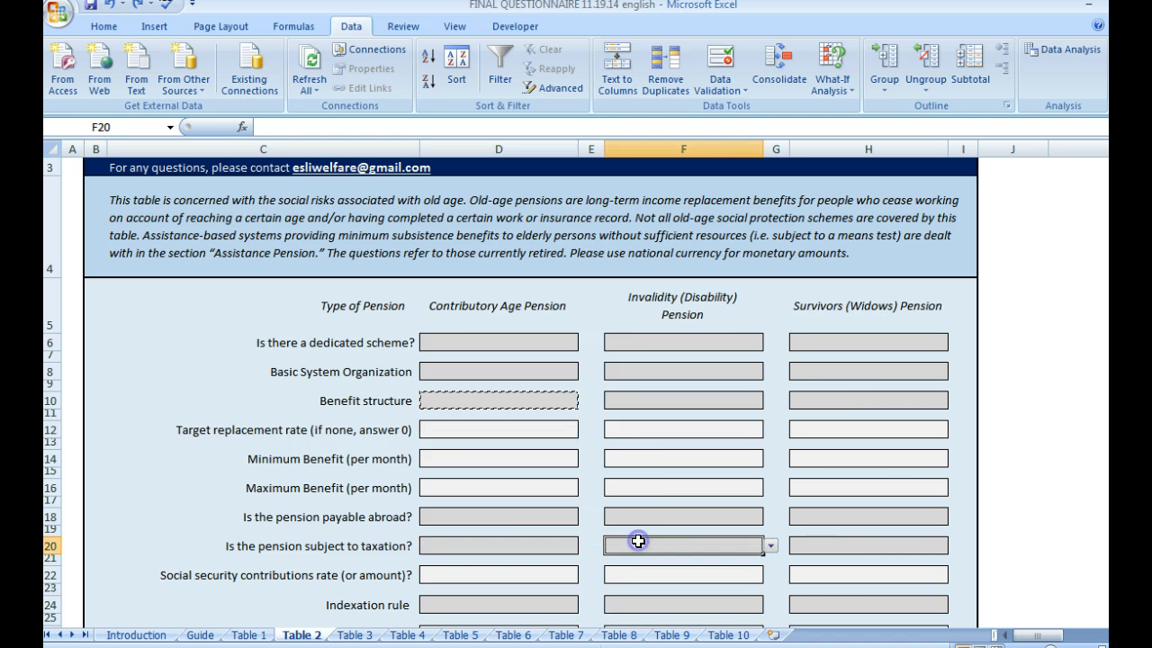
left_click(837, 548)
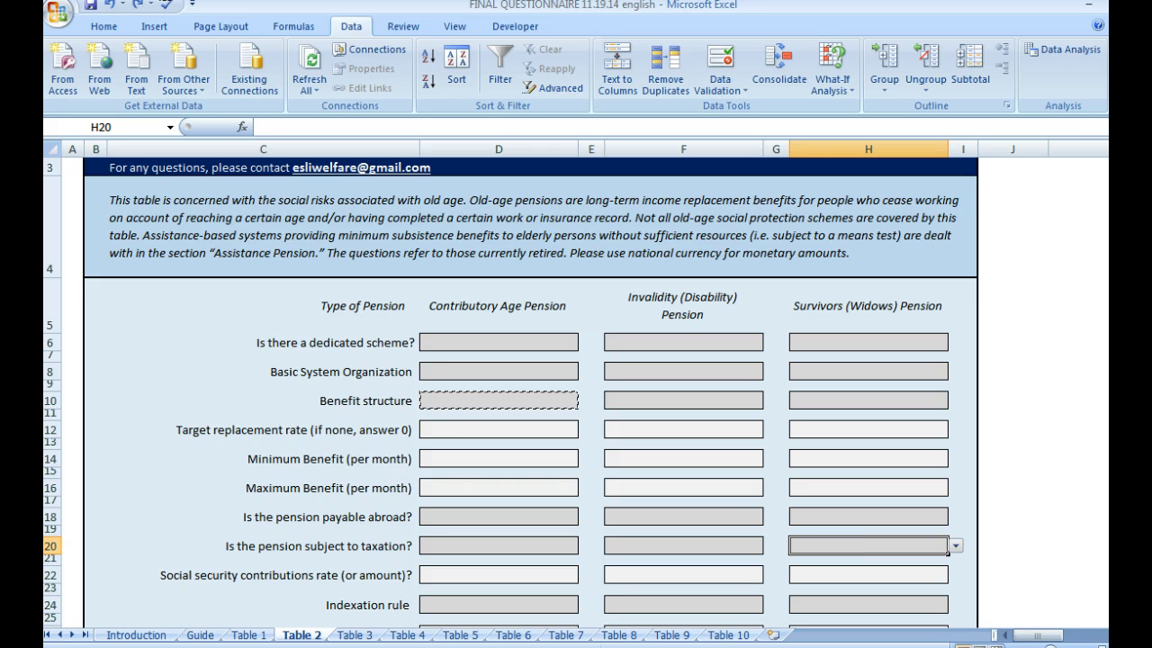
scroll(511, 392, "down", 2)
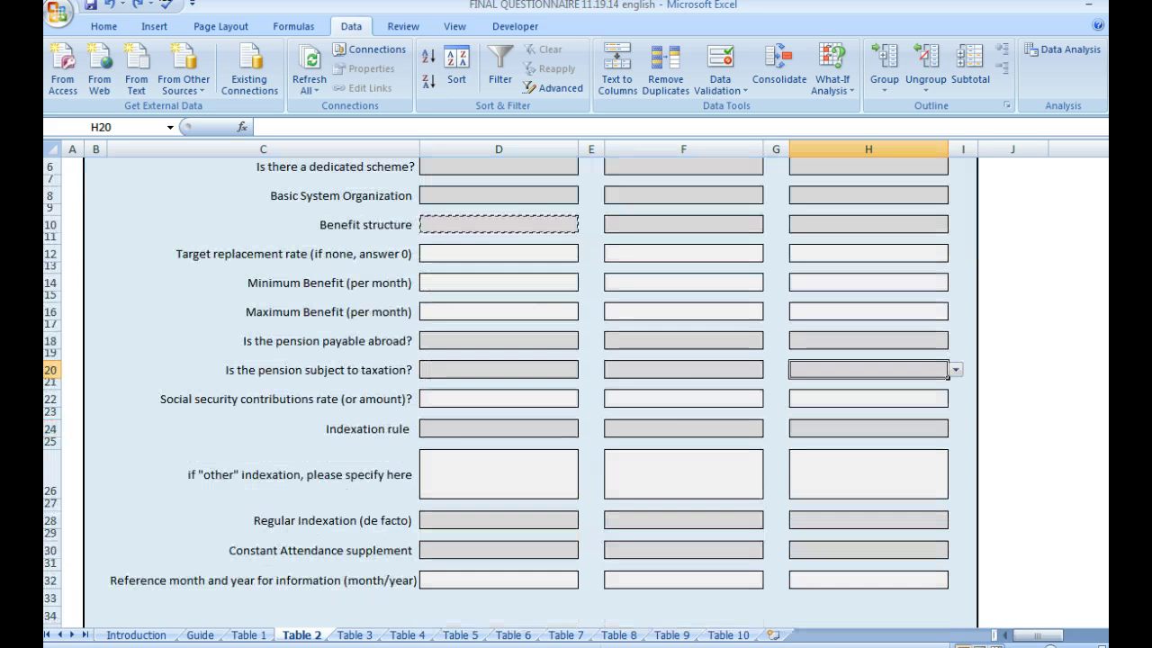
left_click(514, 315)
left_click(617, 306)
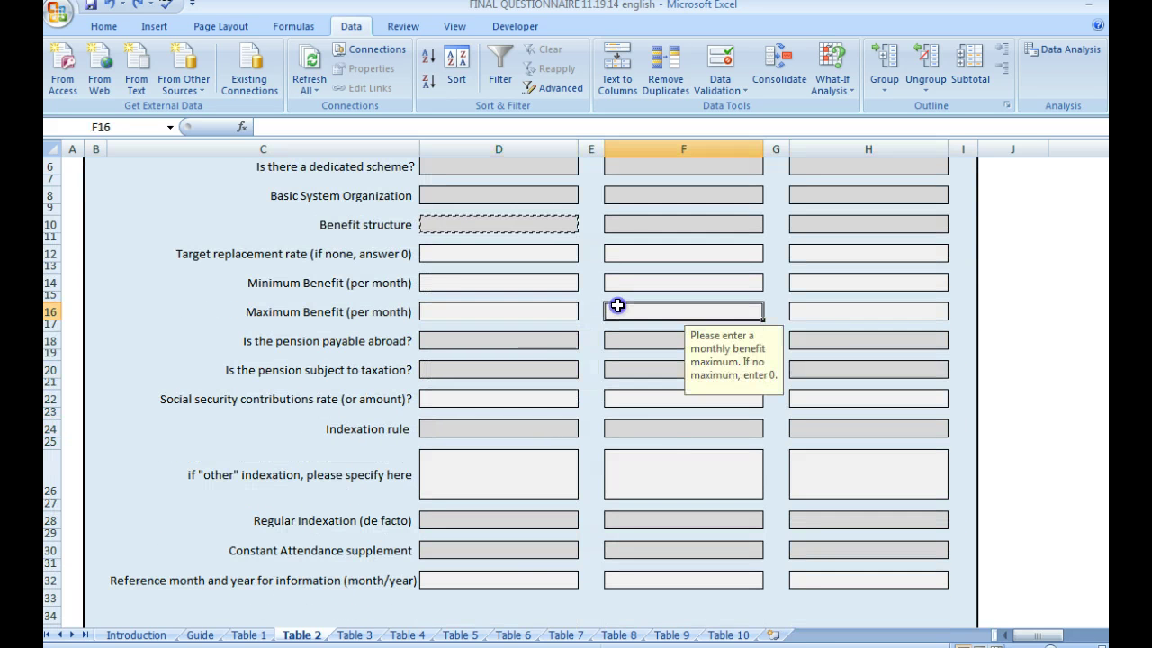
left_click(823, 315)
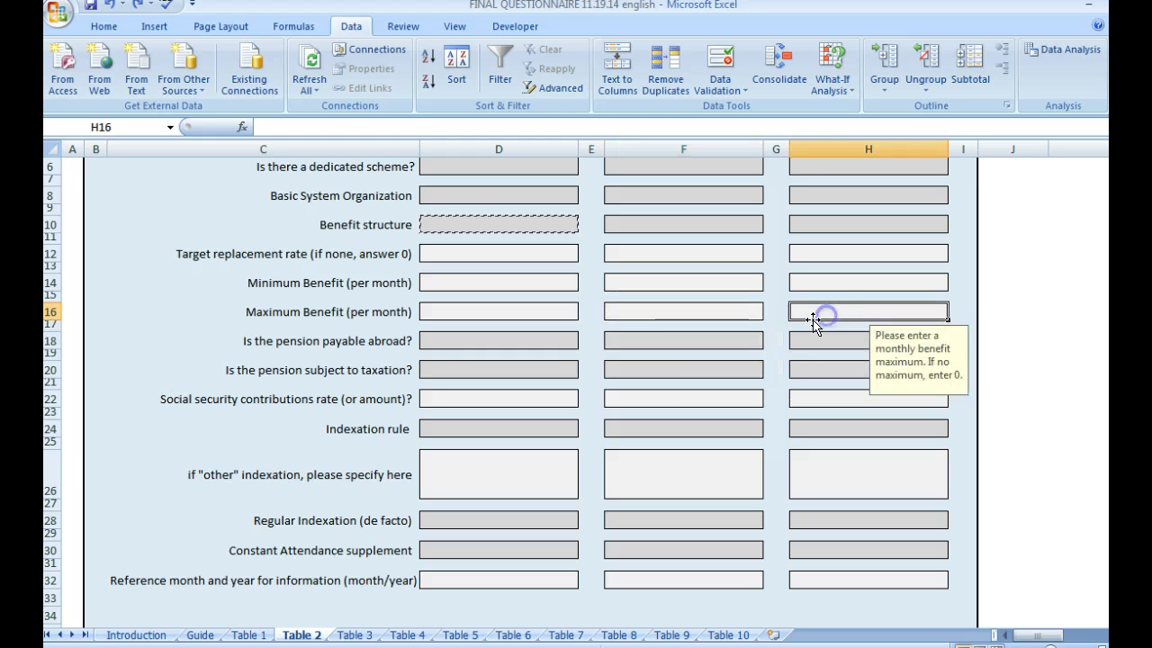
- Compare the help notes on the contributory age pension's Minimum Benefit and Maximum Benefit cells
left_click(537, 286)
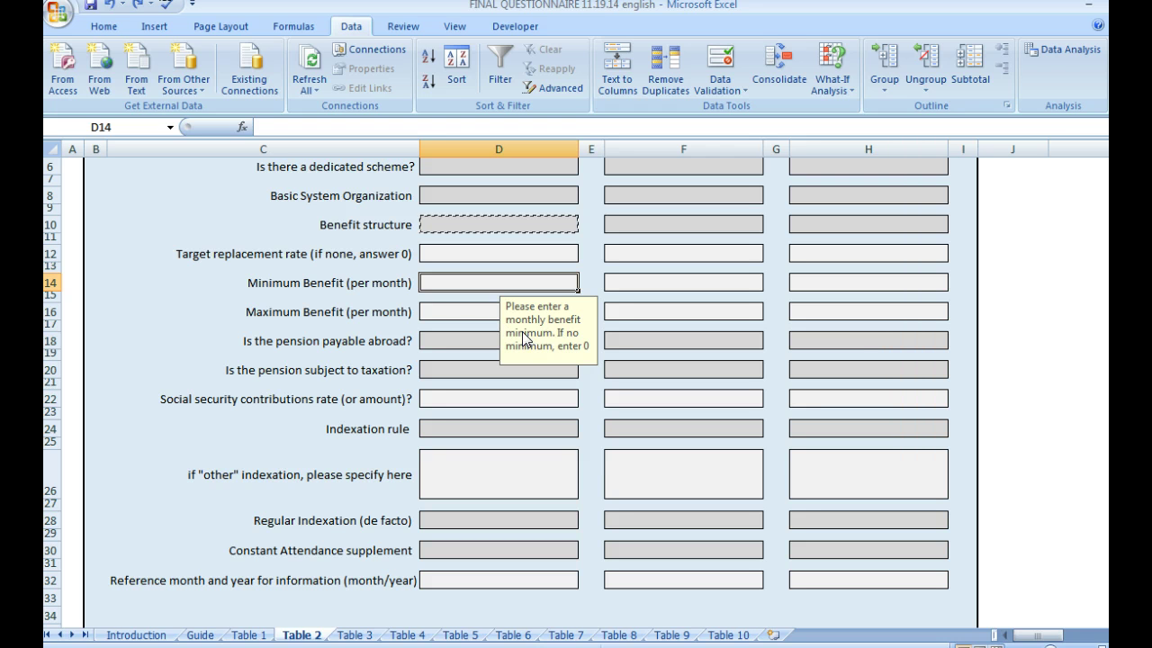
left_click(460, 311)
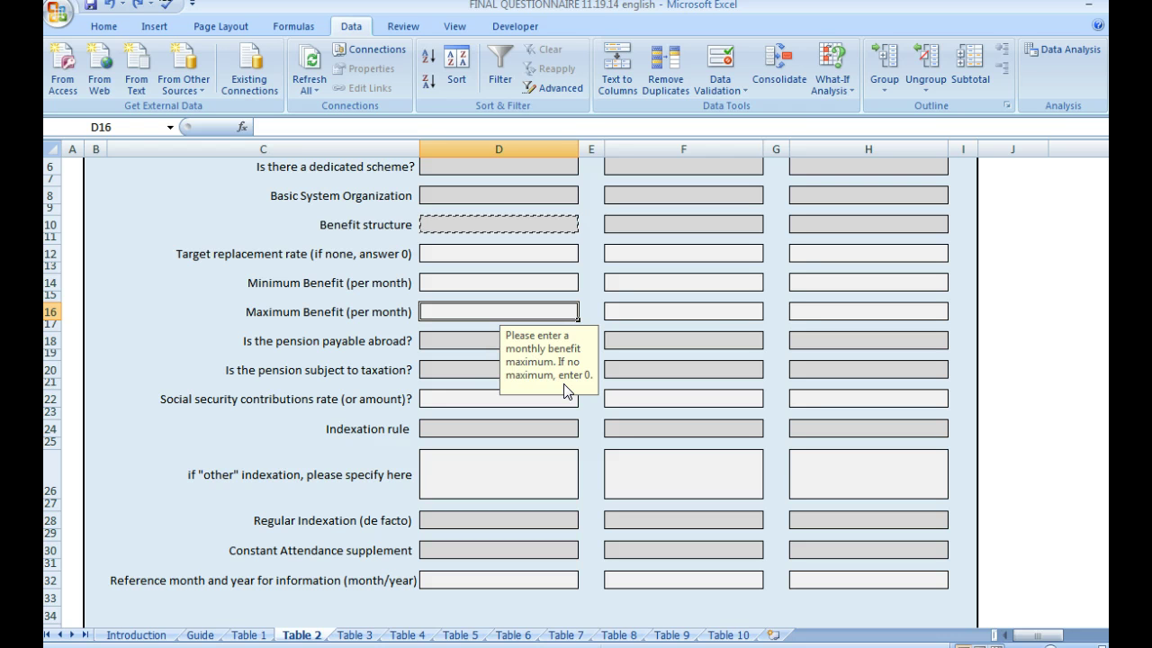
left_click(493, 283)
right_click(495, 286)
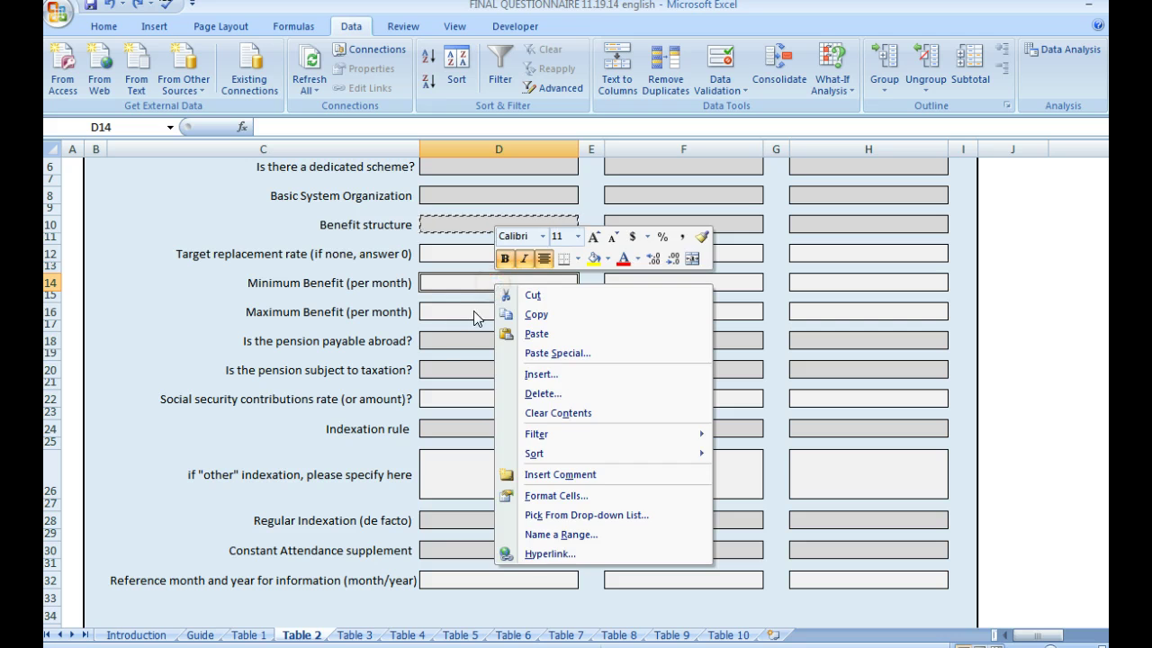
left_click(473, 312)
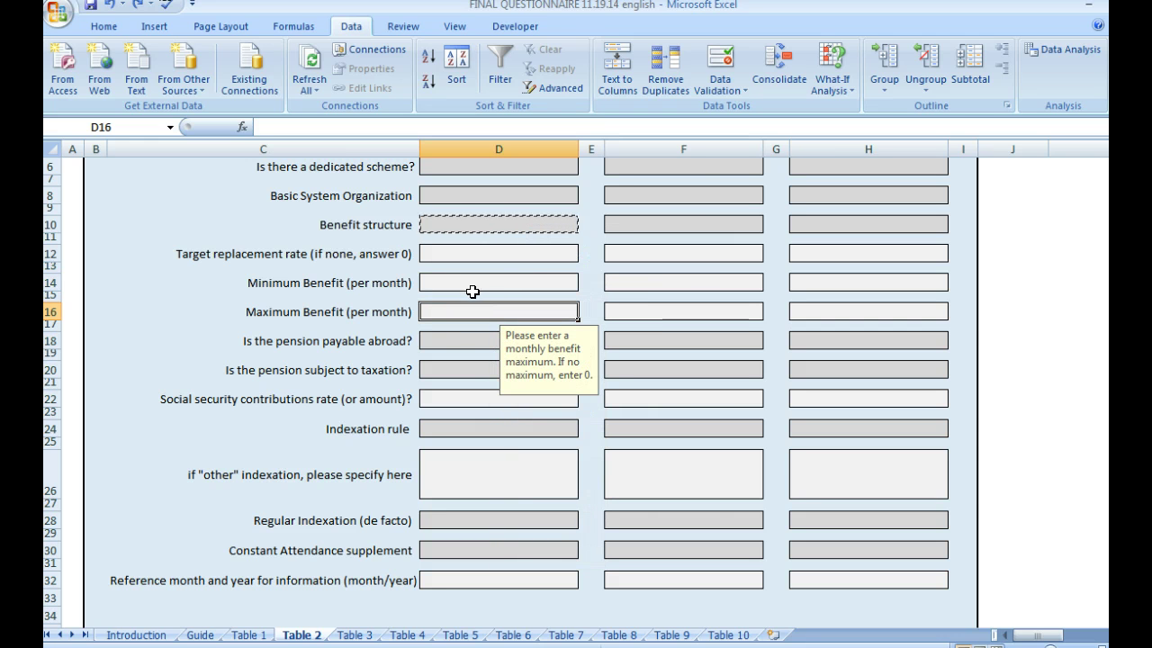
- Review the Minimum and Maximum Benefit row labels against their cells' help notes, including the Maximum Benefit notes for the other two pensions
left_click(324, 283)
left_click(322, 309)
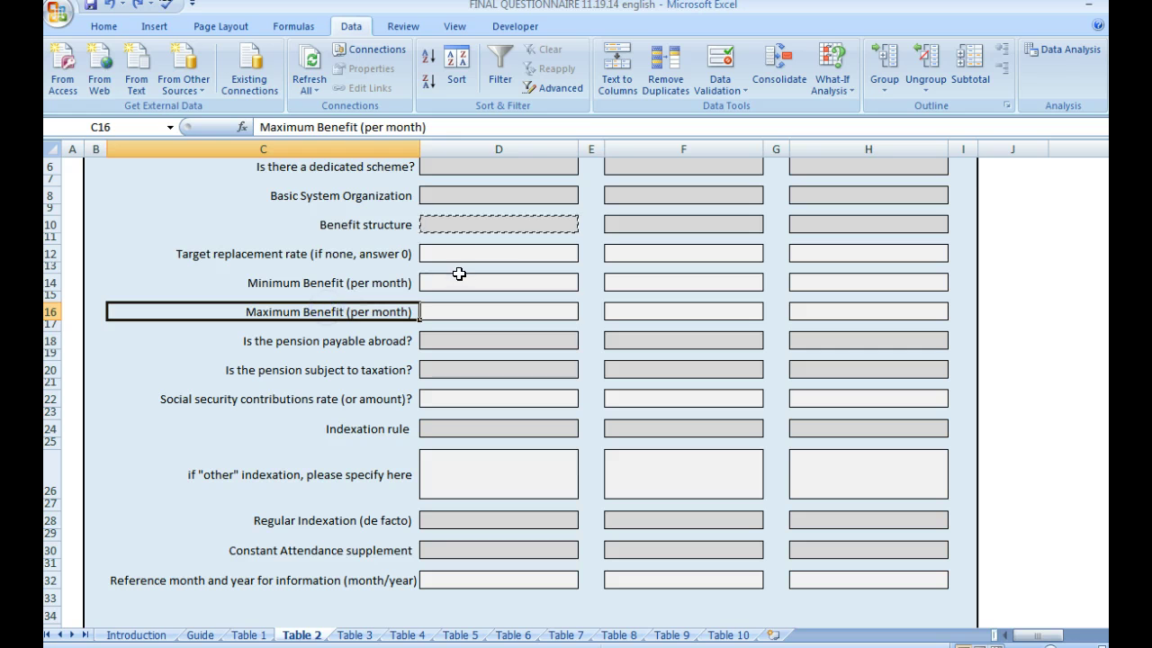
left_click(459, 274)
left_click(459, 309)
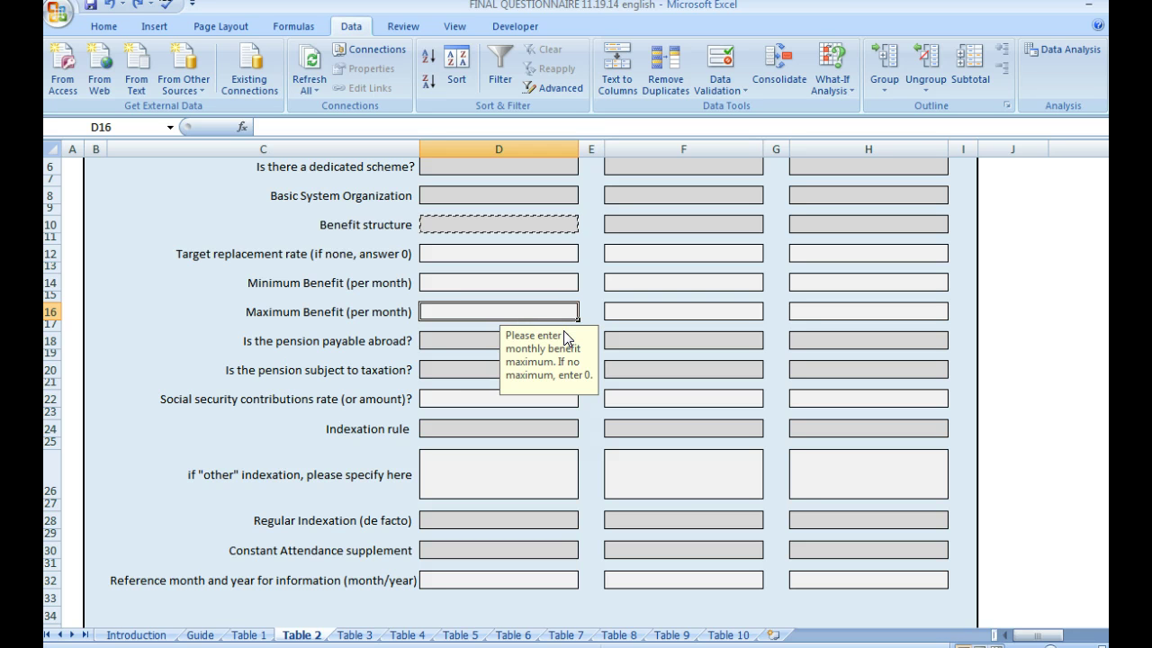
left_click(688, 305)
left_click(809, 317)
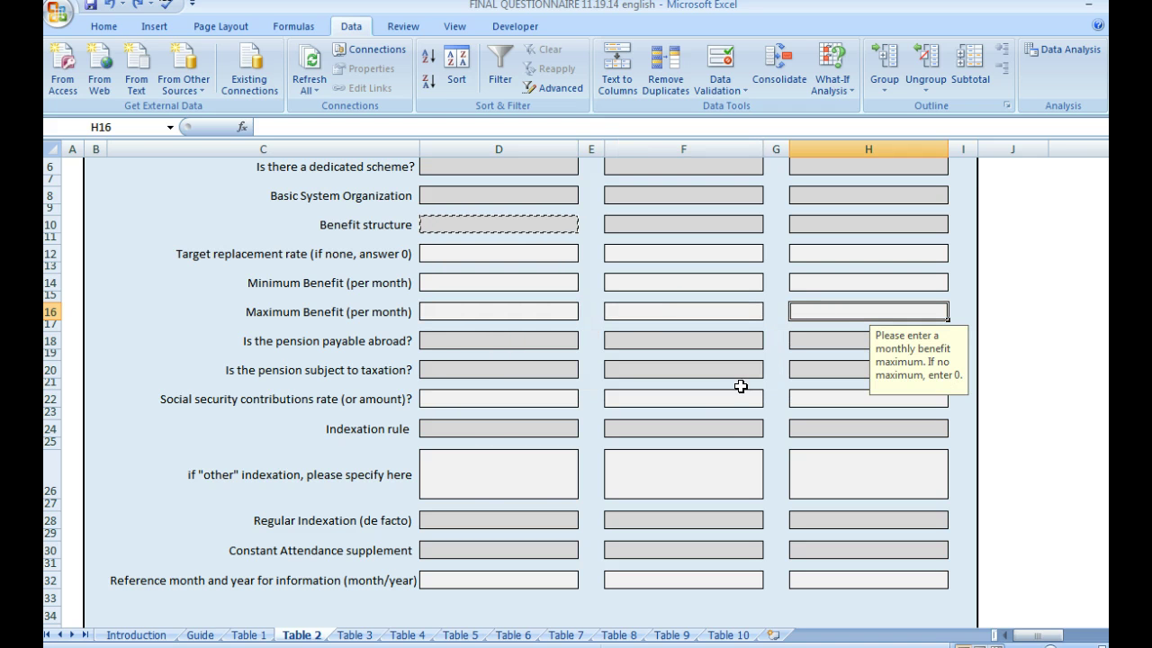
left_click(984, 597)
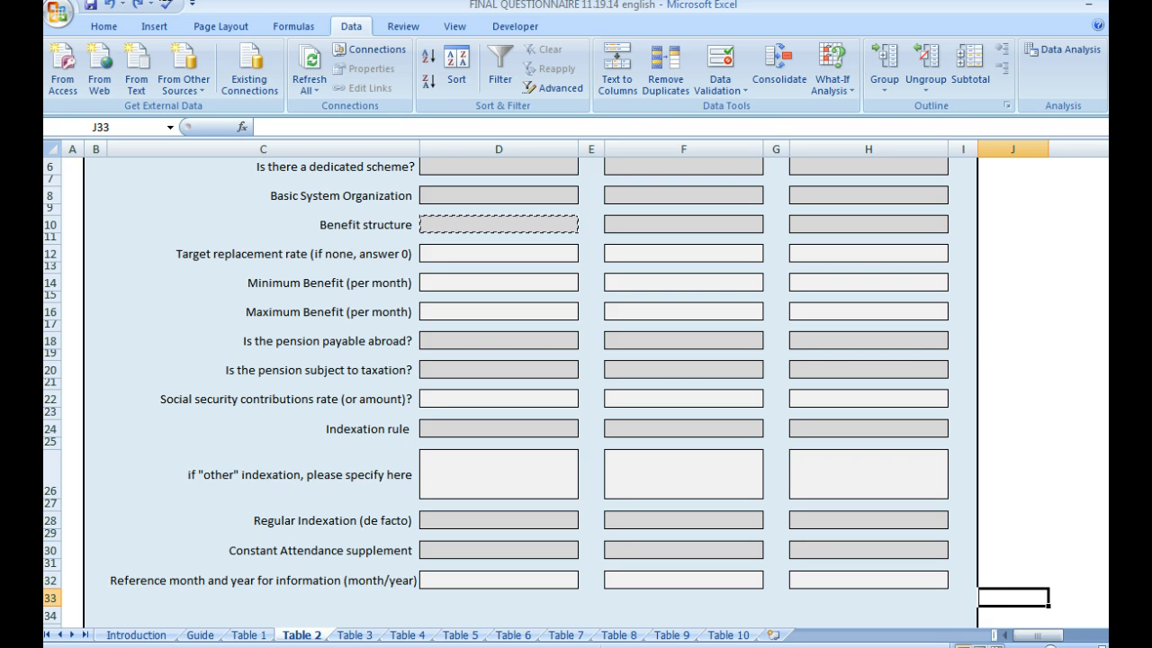
- Review Table 2's translatable text: the introductory paragraph, the pension type headings, and the first two question labels
scroll(1008, 501, "up", 2)
left_click(461, 290)
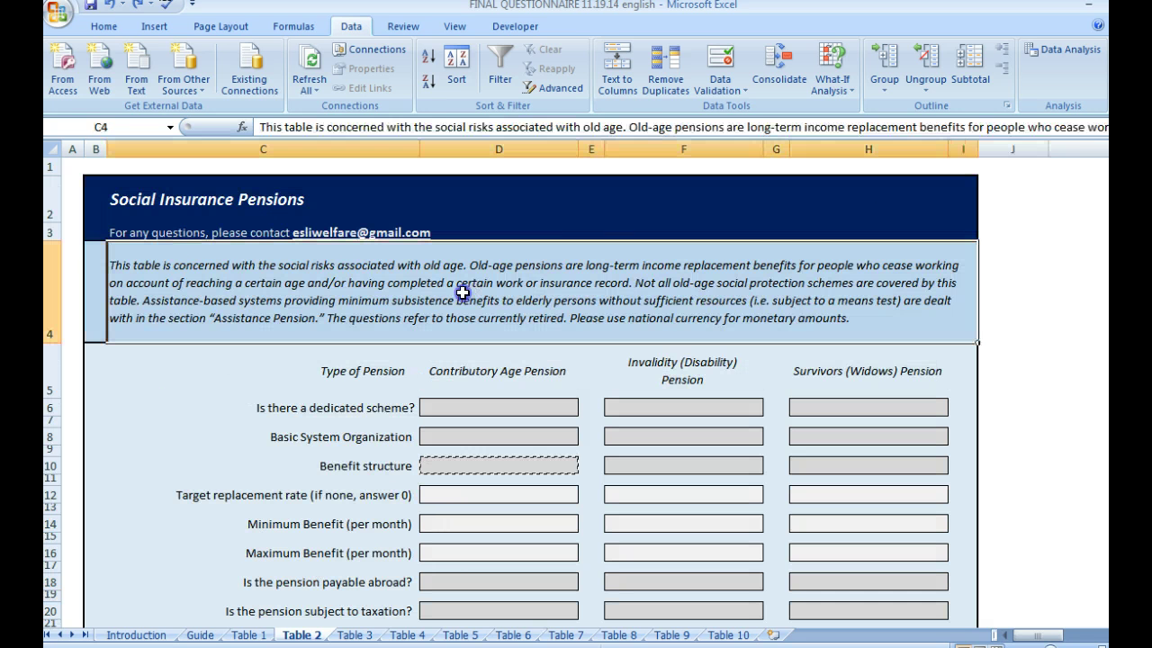
left_click(368, 378)
left_click(439, 369)
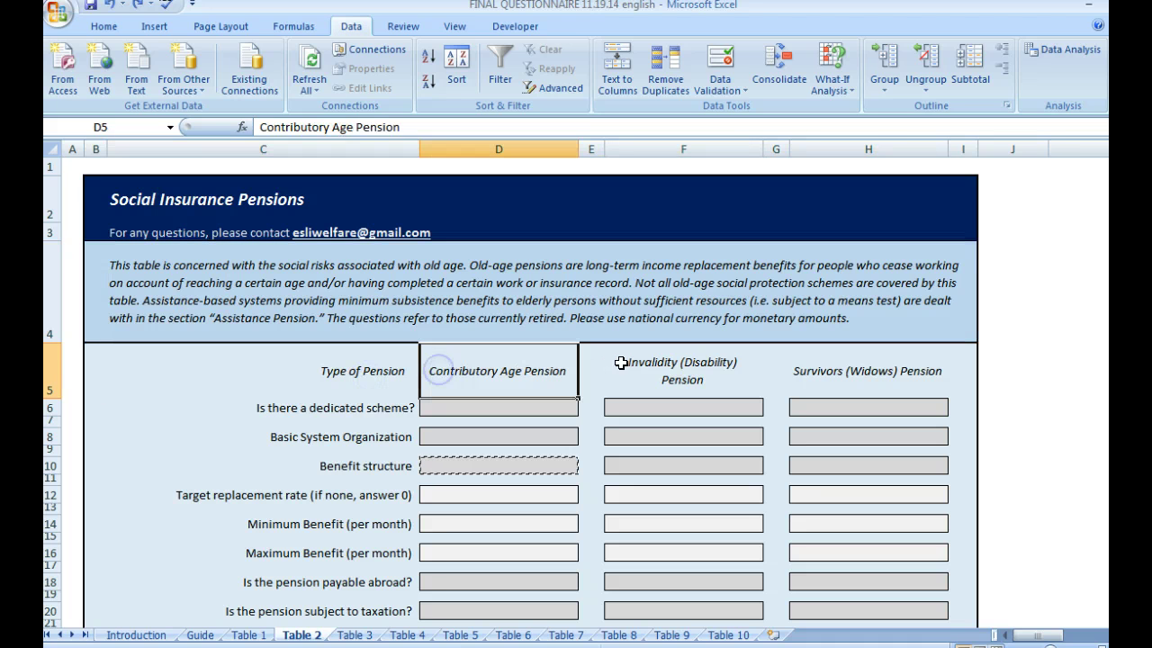
left_click(644, 366)
left_click(836, 377)
left_click(353, 410)
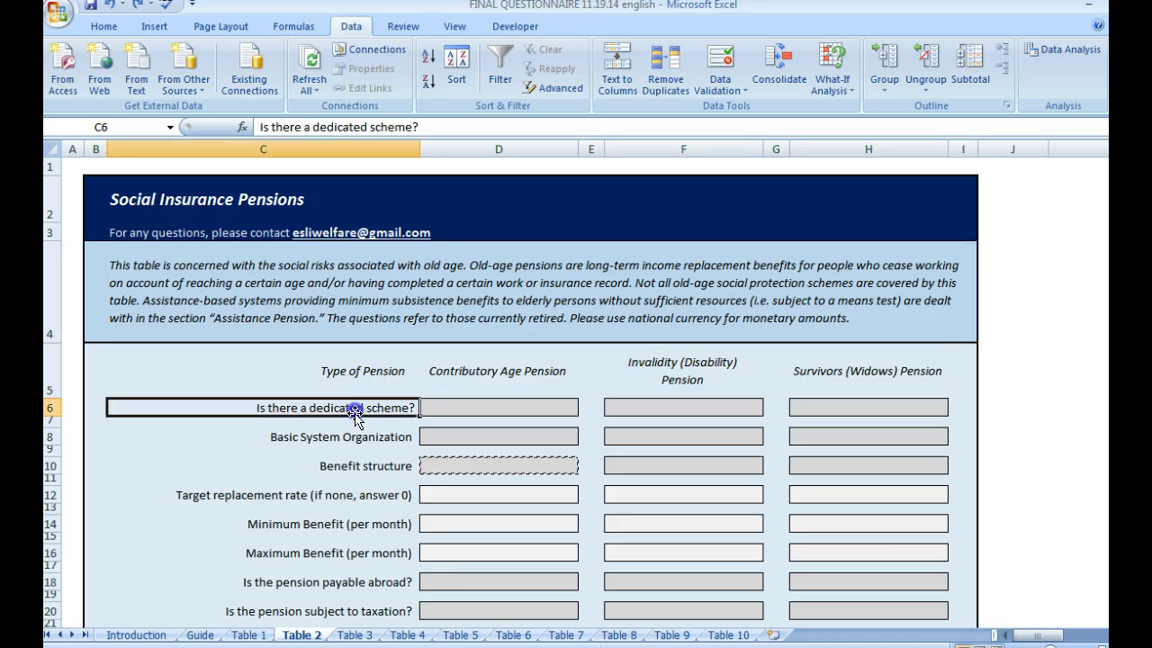
left_click(351, 447)
left_click(352, 437)
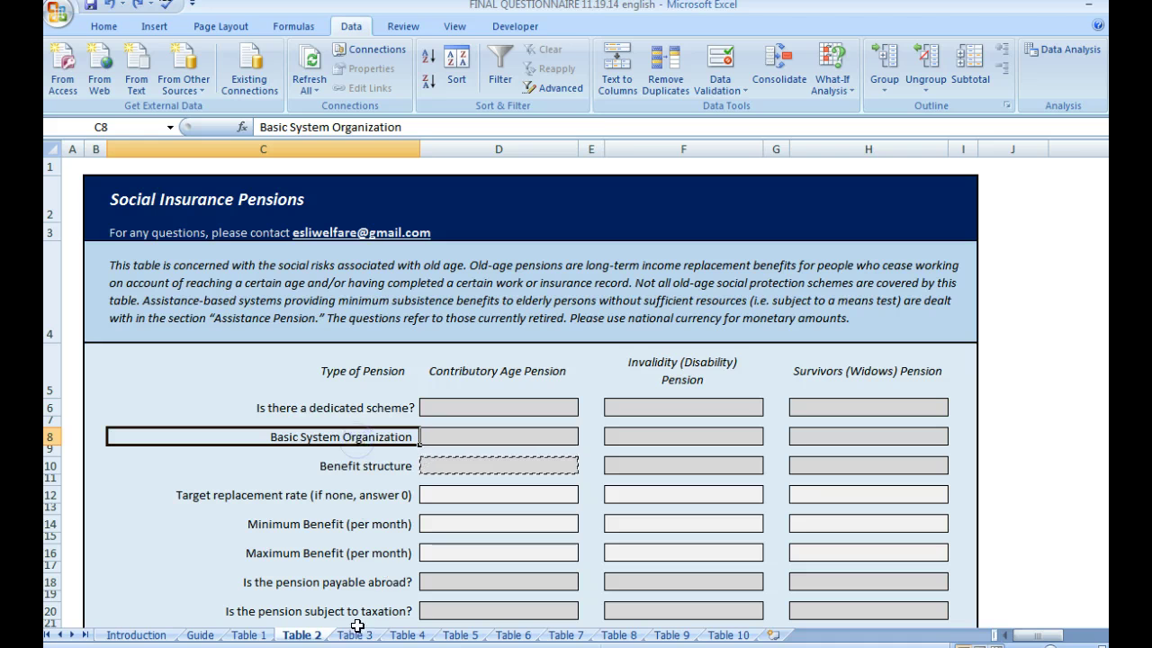